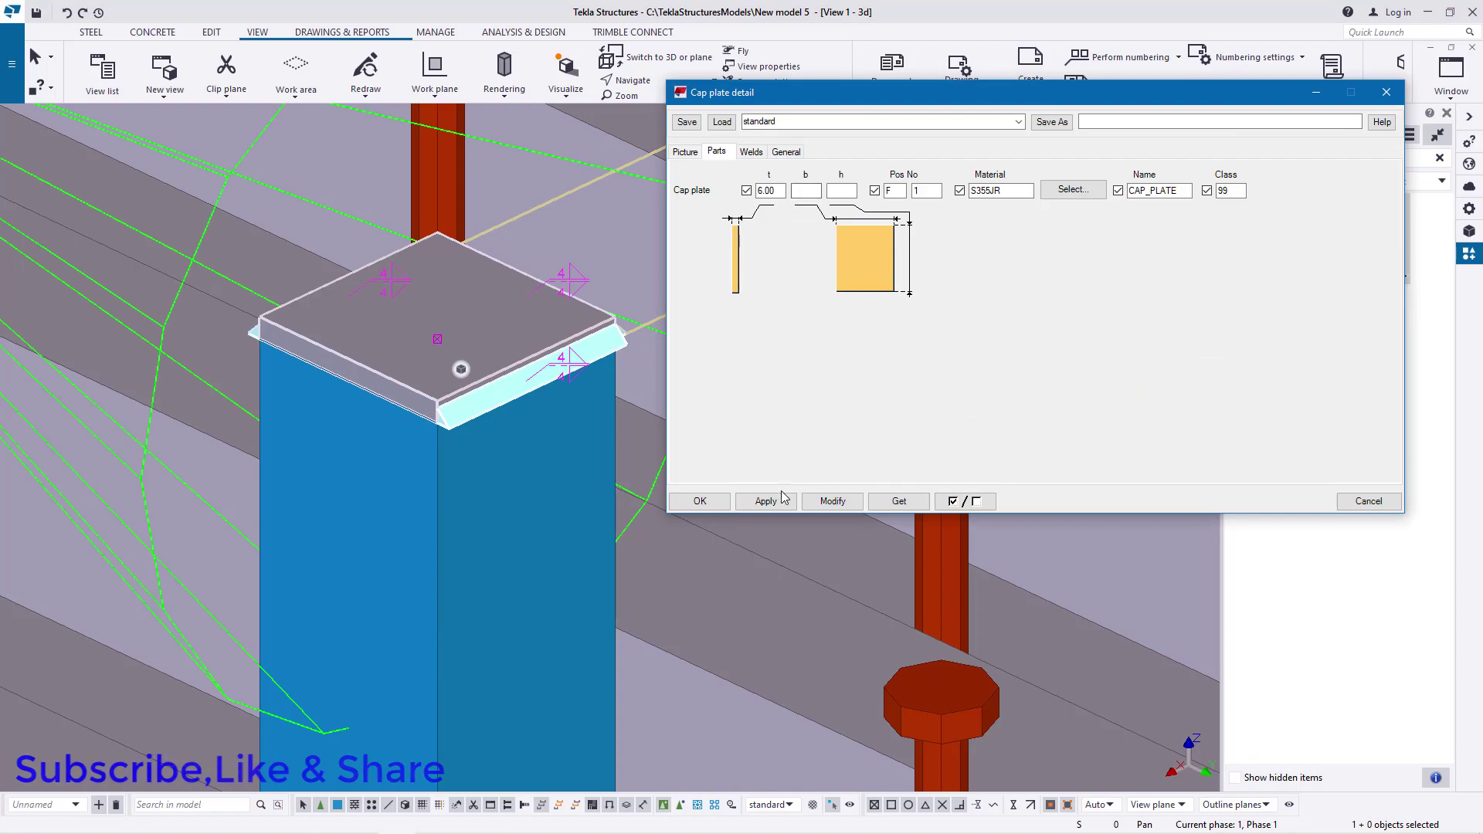
# Accept the cap plate detail settings and redraw the 3D view to clear the temporary graphics.
pyautogui.click(729, 502)
pyautogui.scroll(-10, 753, 498)
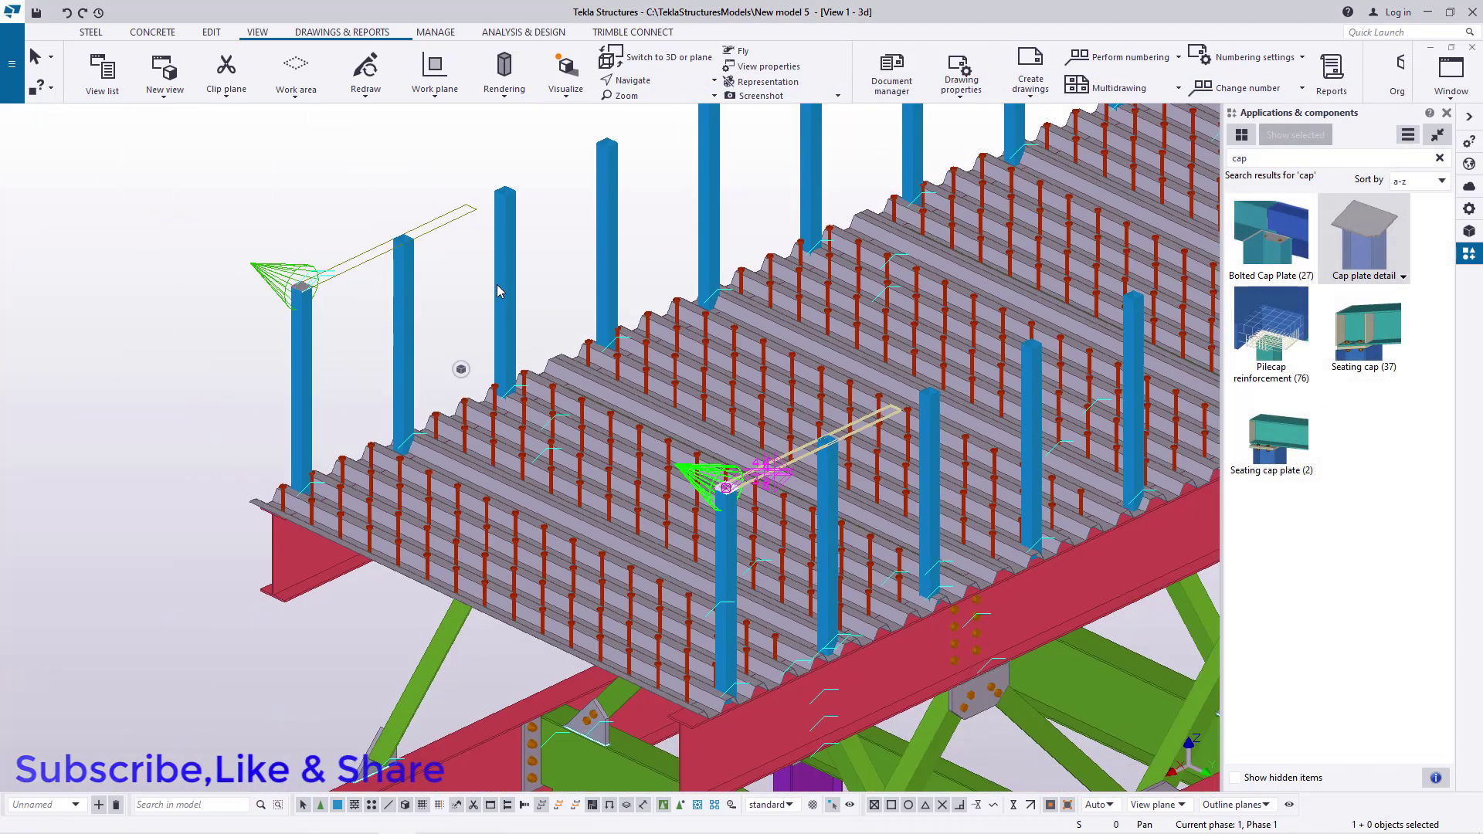
pyautogui.click(497, 290)
pyautogui.rightClick(443, 264)
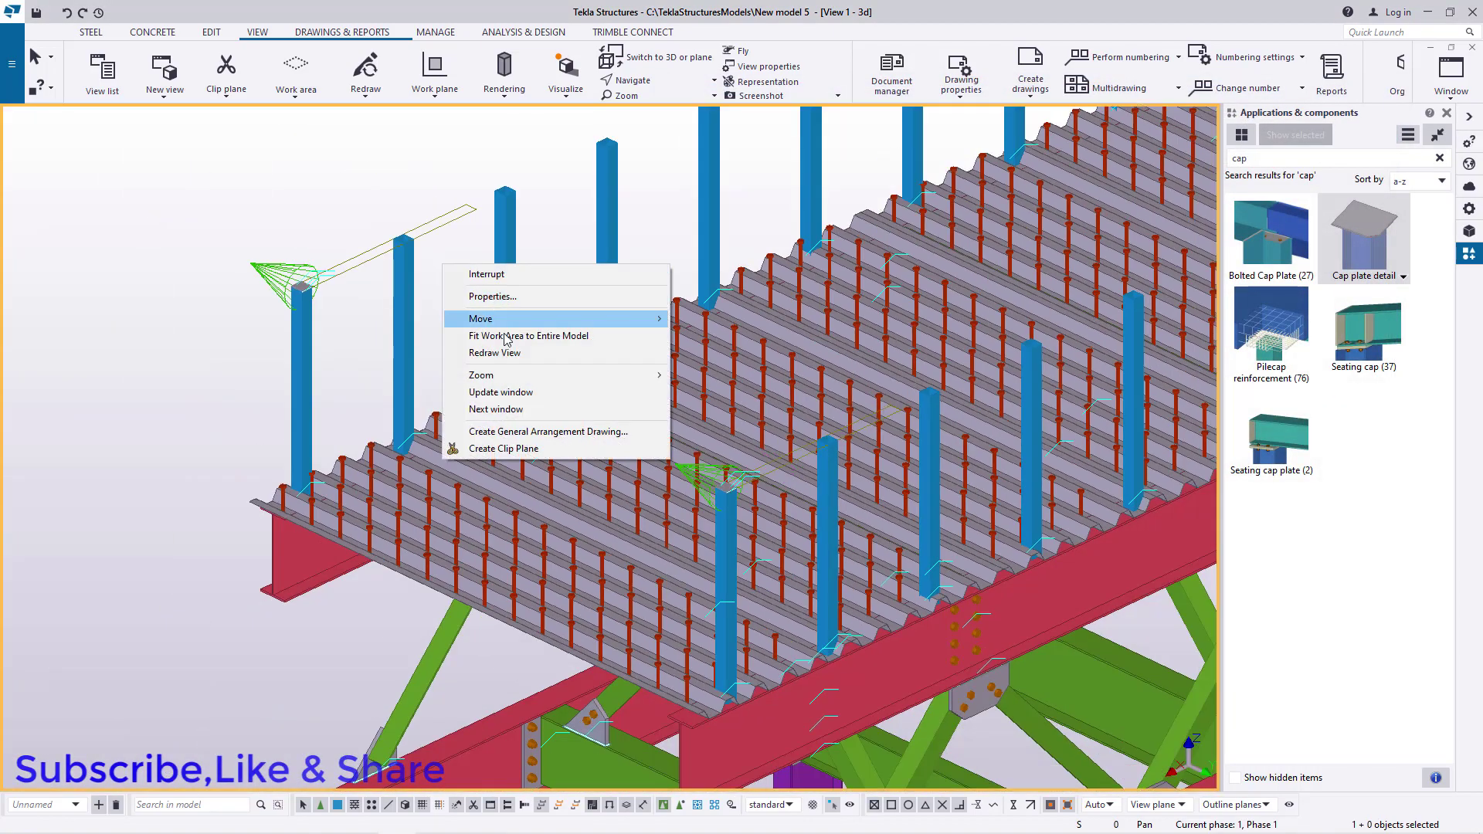
pyautogui.click(487, 355)
# Copy the cap plate components of both end posts linearly with dX -600 and 158 copies.
pyautogui.scroll(3, 278, 282)
pyautogui.scroll(3, 338, 309)
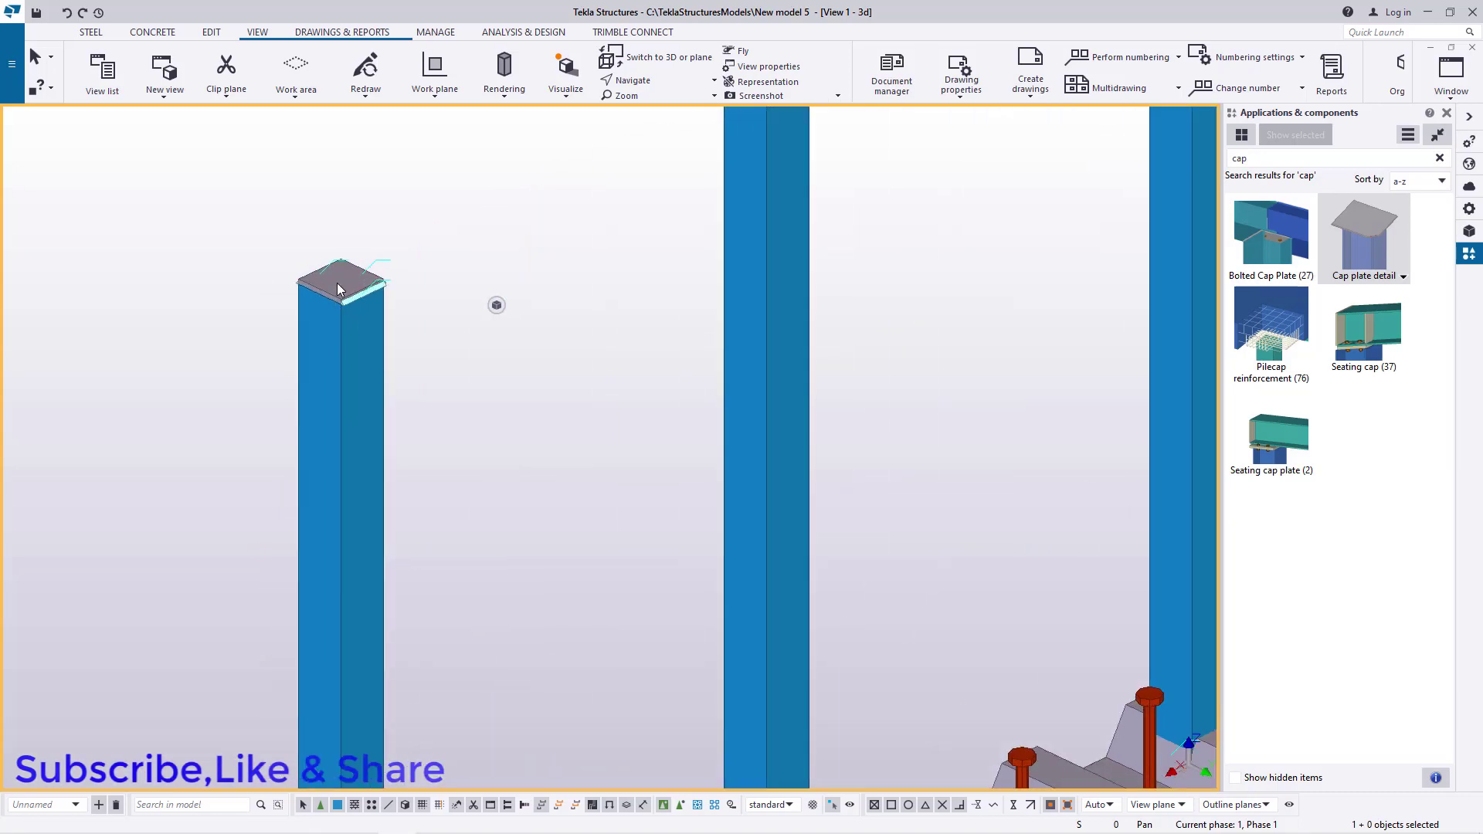
pyautogui.scroll(-7, 357, 345)
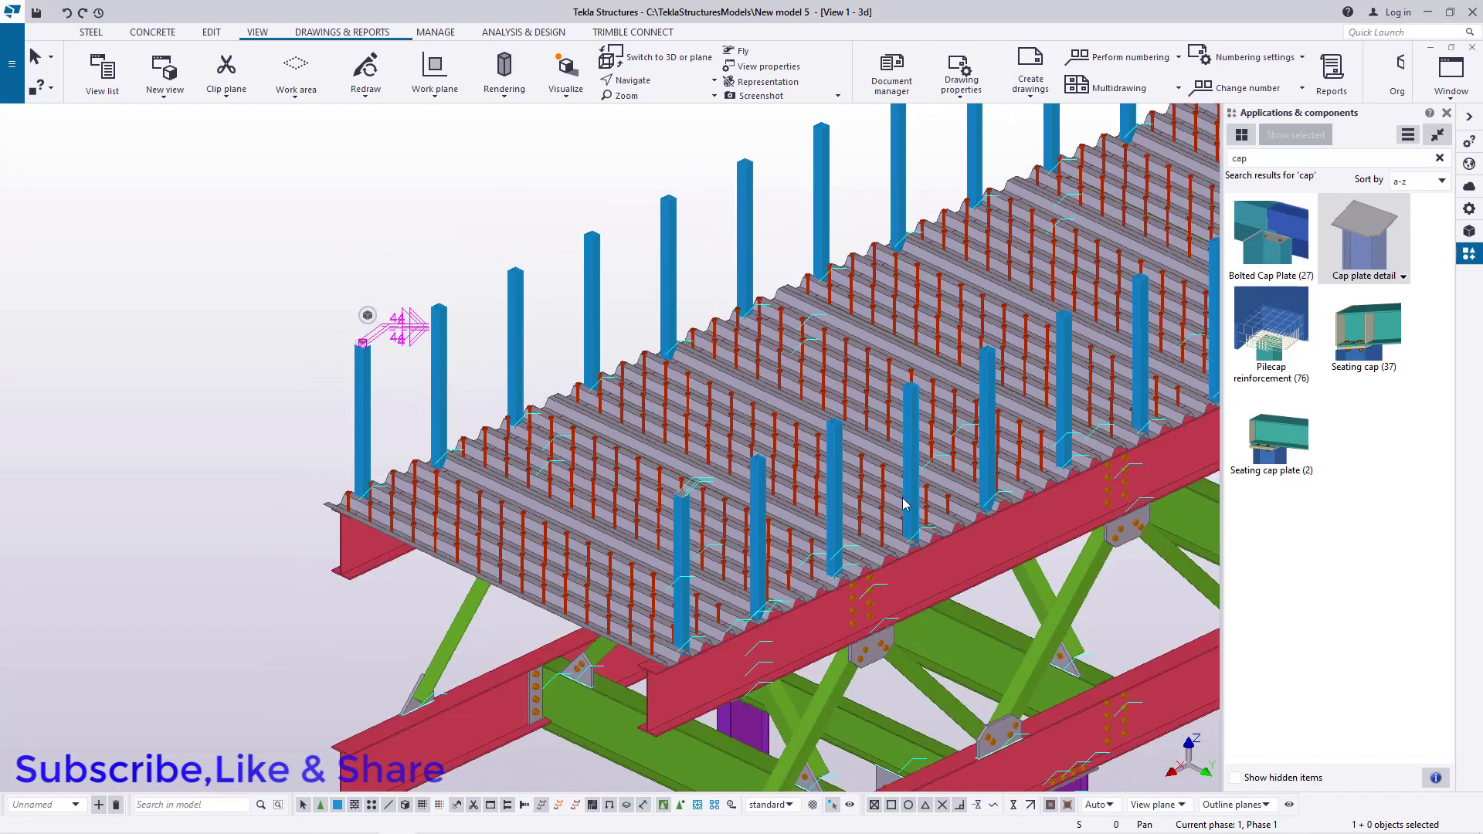
pyautogui.scroll(8, 814, 502)
pyautogui.scroll(2, 331, 468)
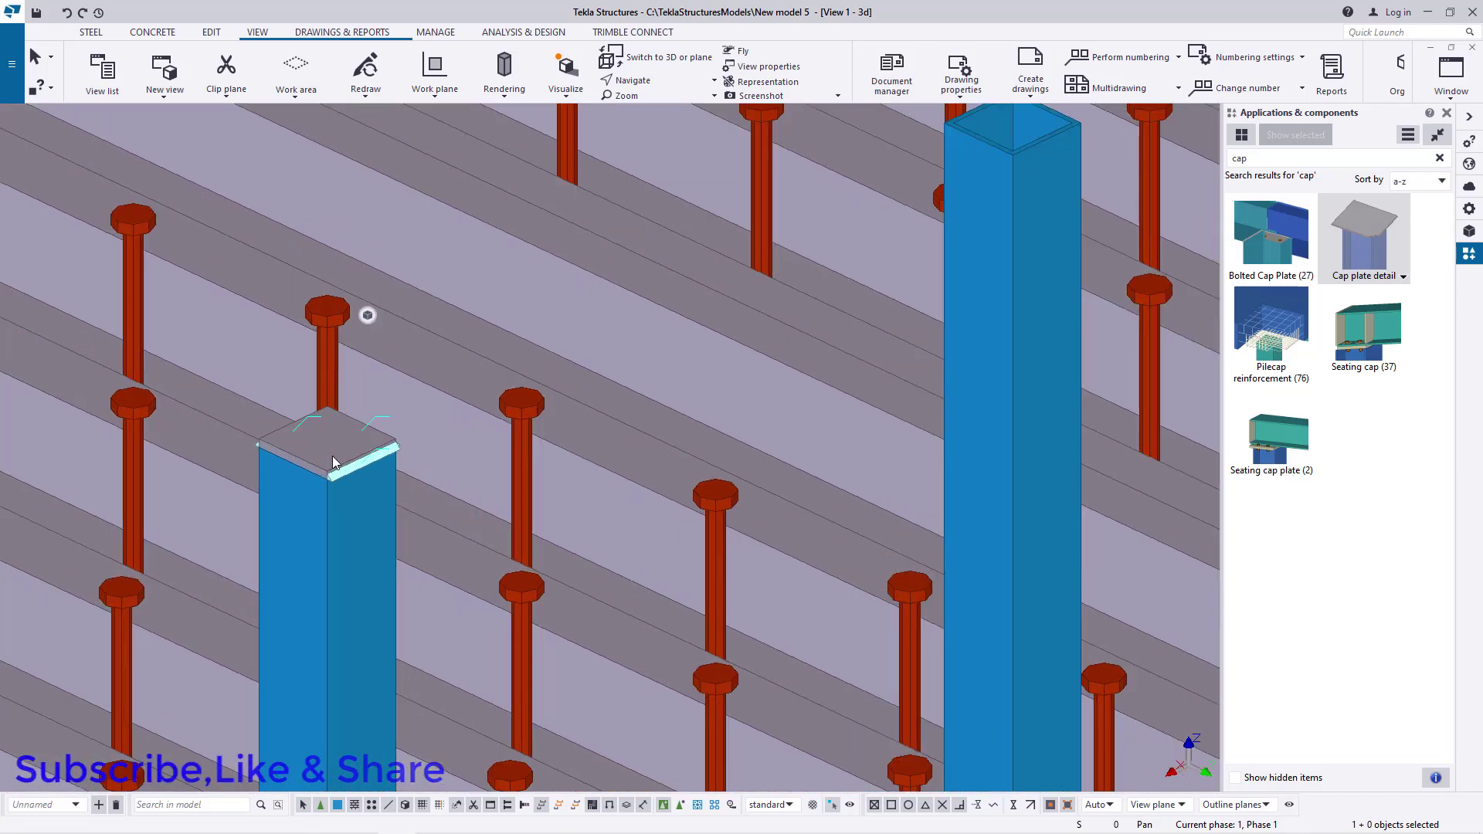
pyautogui.click(332, 455)
pyautogui.rightClick(333, 458)
pyautogui.moveTo(430, 510)
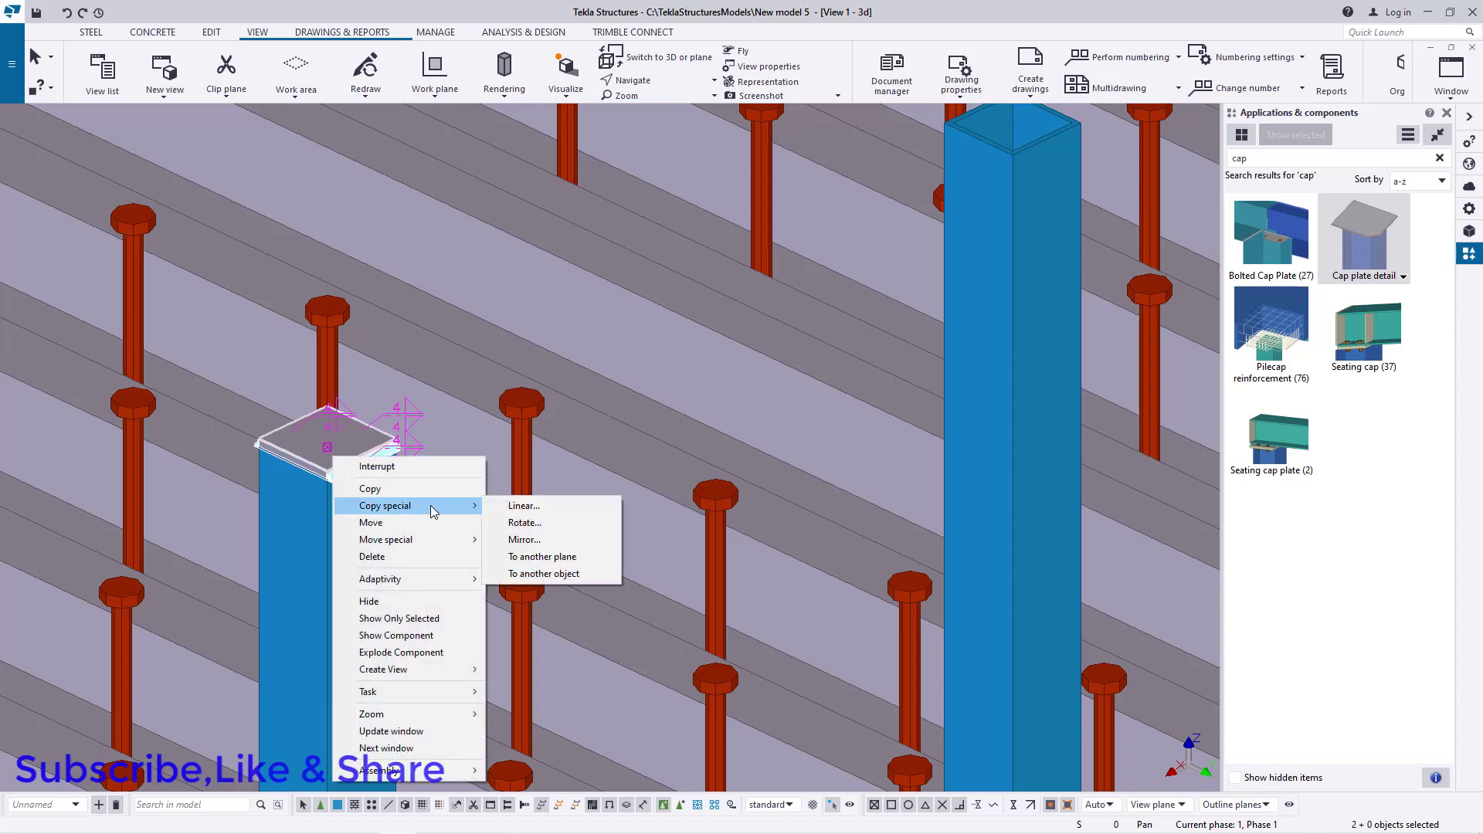
pyautogui.click(524, 506)
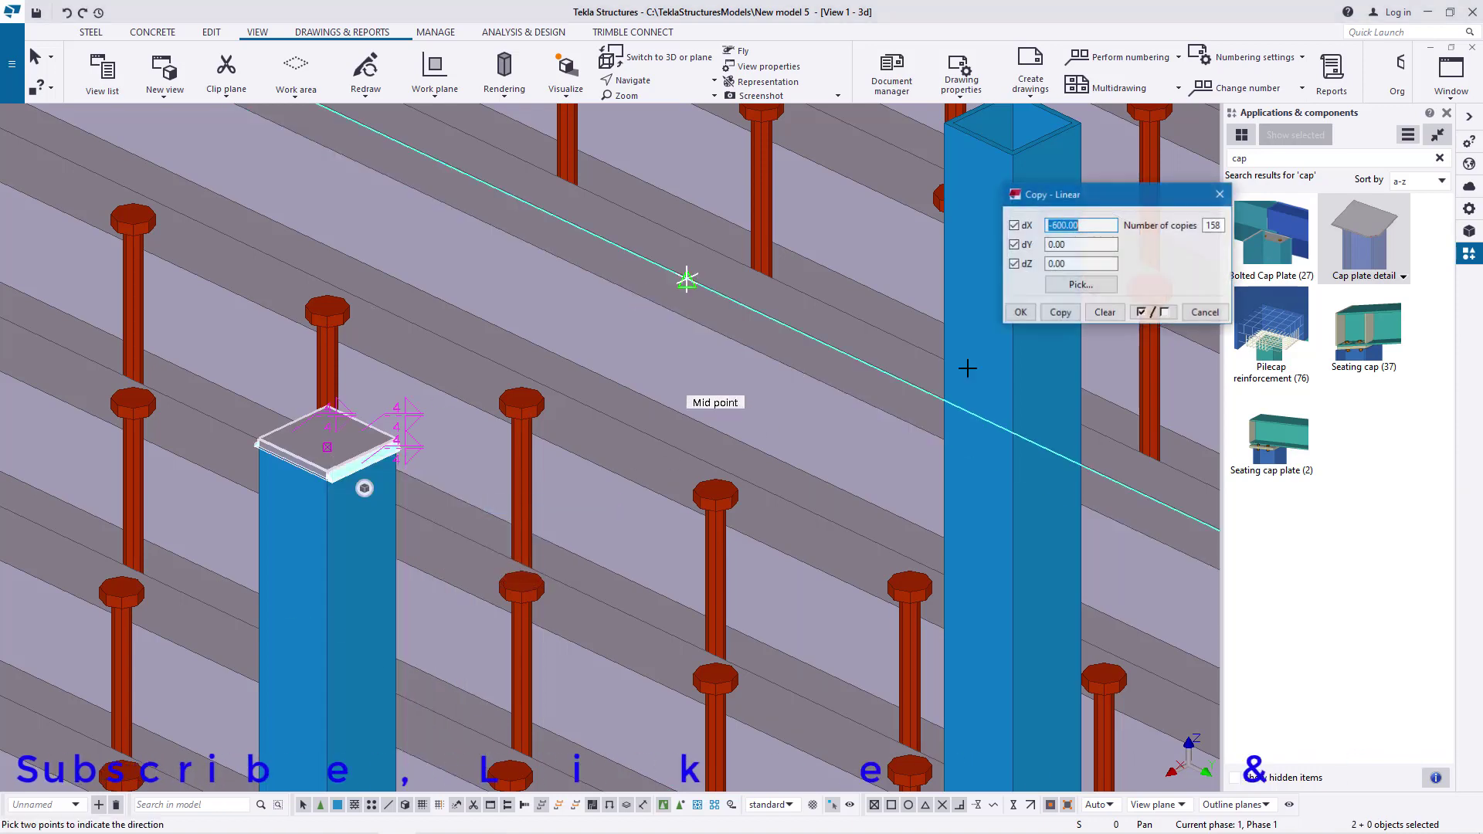
pyautogui.click(1057, 314)
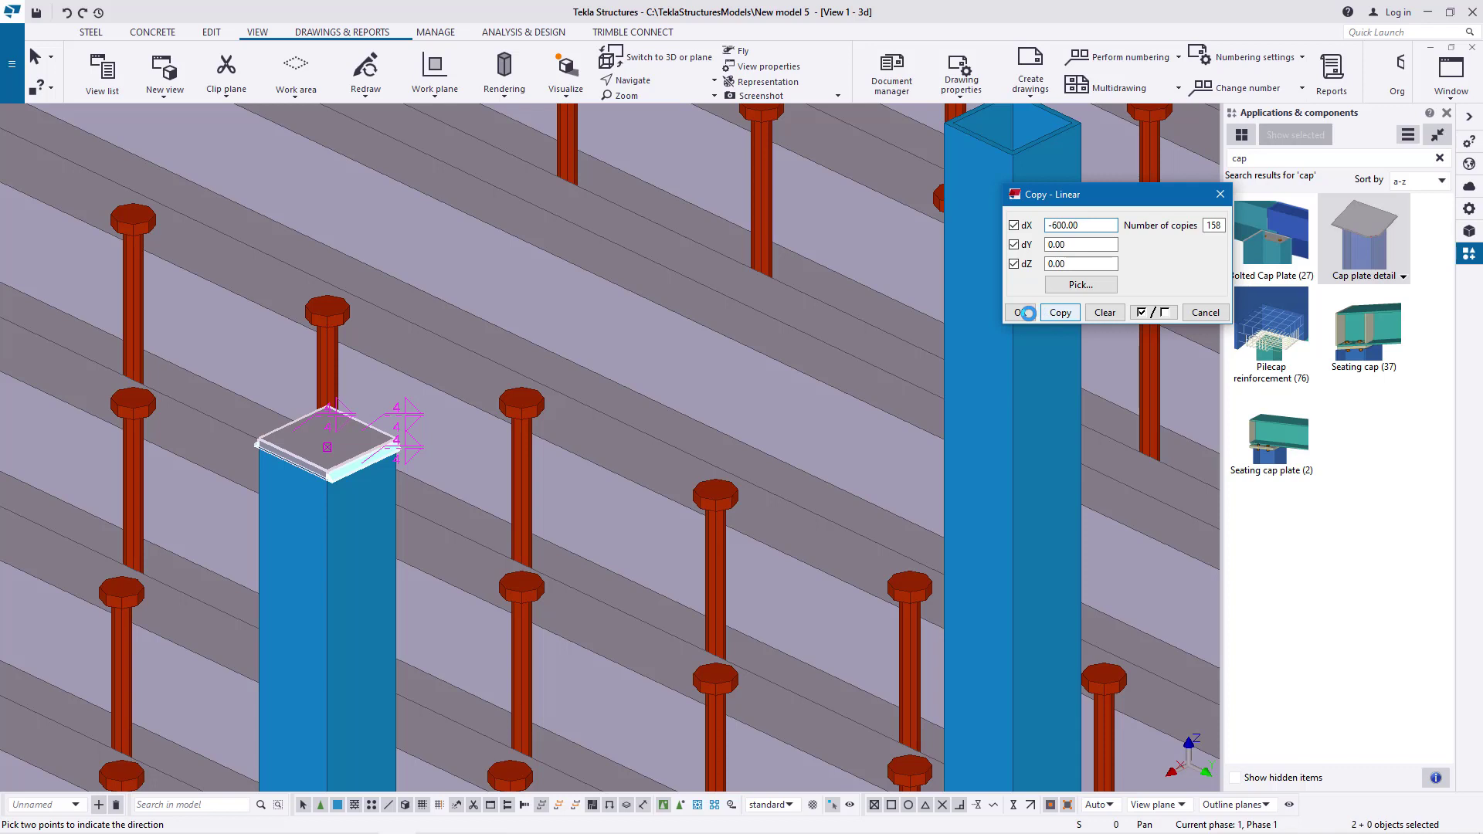
pyautogui.rightClick(905, 308)
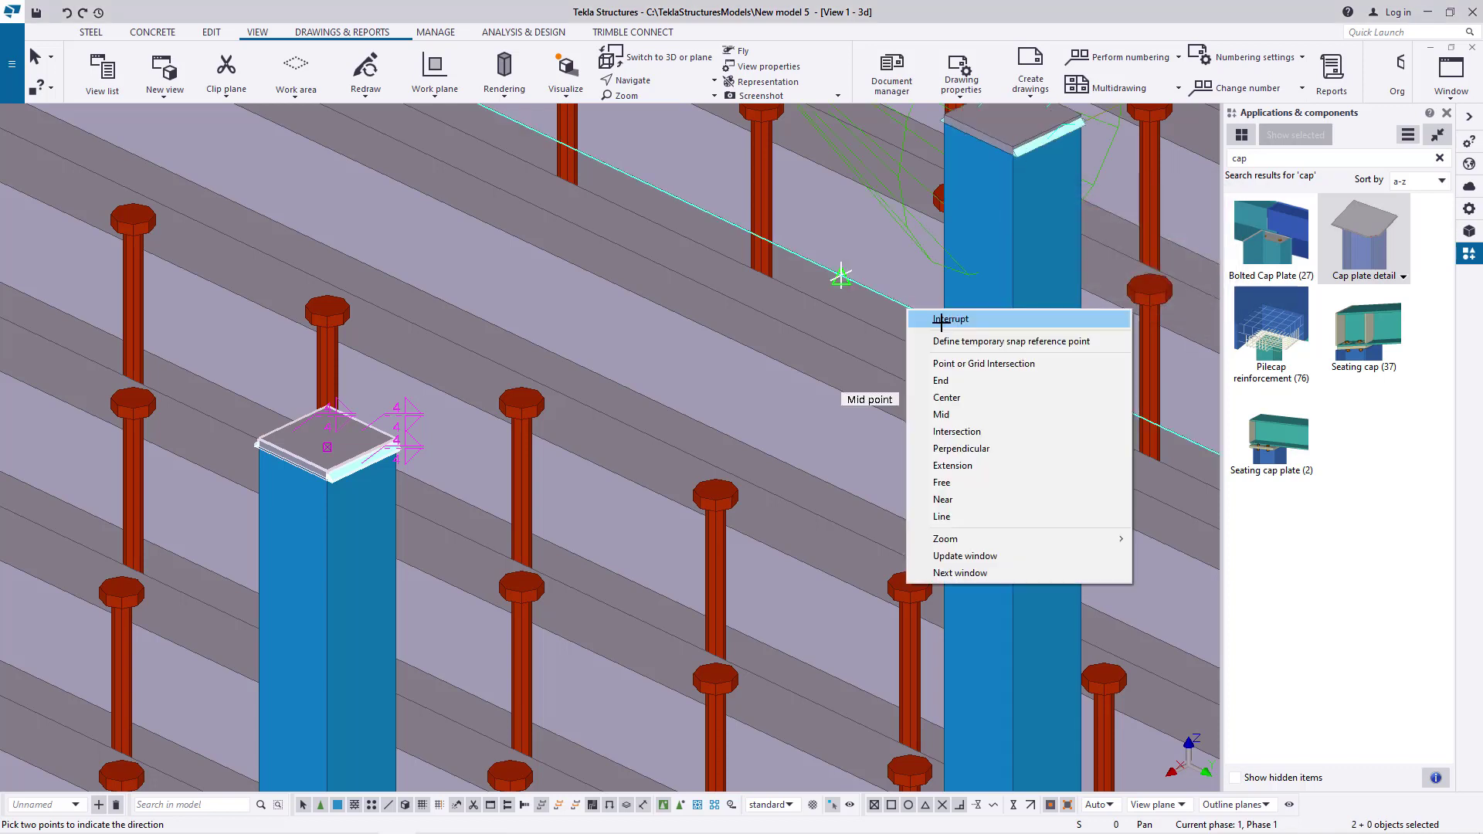
pyautogui.click(942, 320)
# Check the copied cap plates along the post rows and redraw the view to clear the temporary graphics.
pyautogui.scroll(-3, 524, 607)
pyautogui.scroll(10, 294, 572)
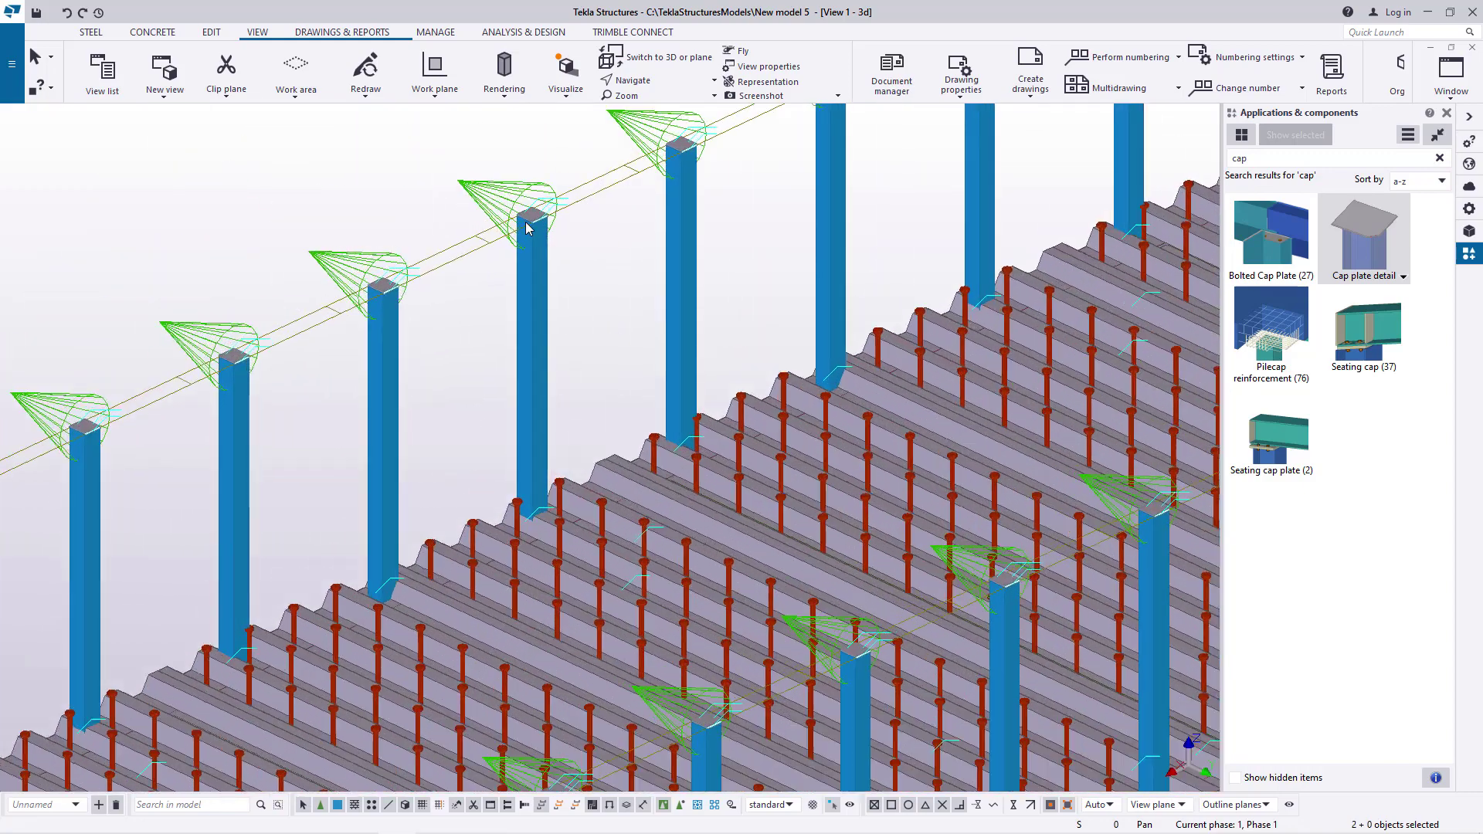
pyautogui.scroll(-5, 463, 556)
pyautogui.scroll(10, 800, 303)
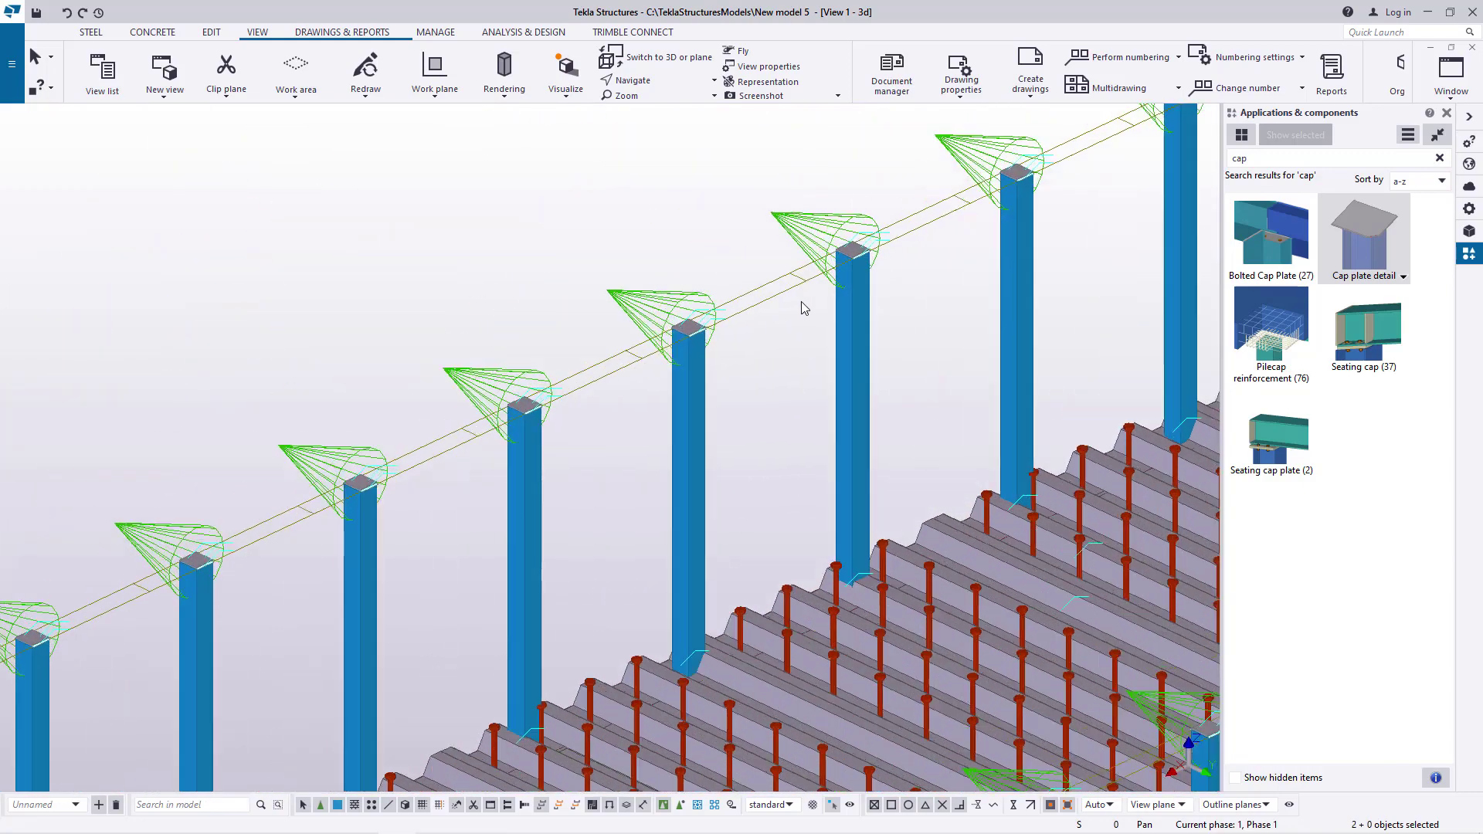
pyautogui.scroll(2, 704, 355)
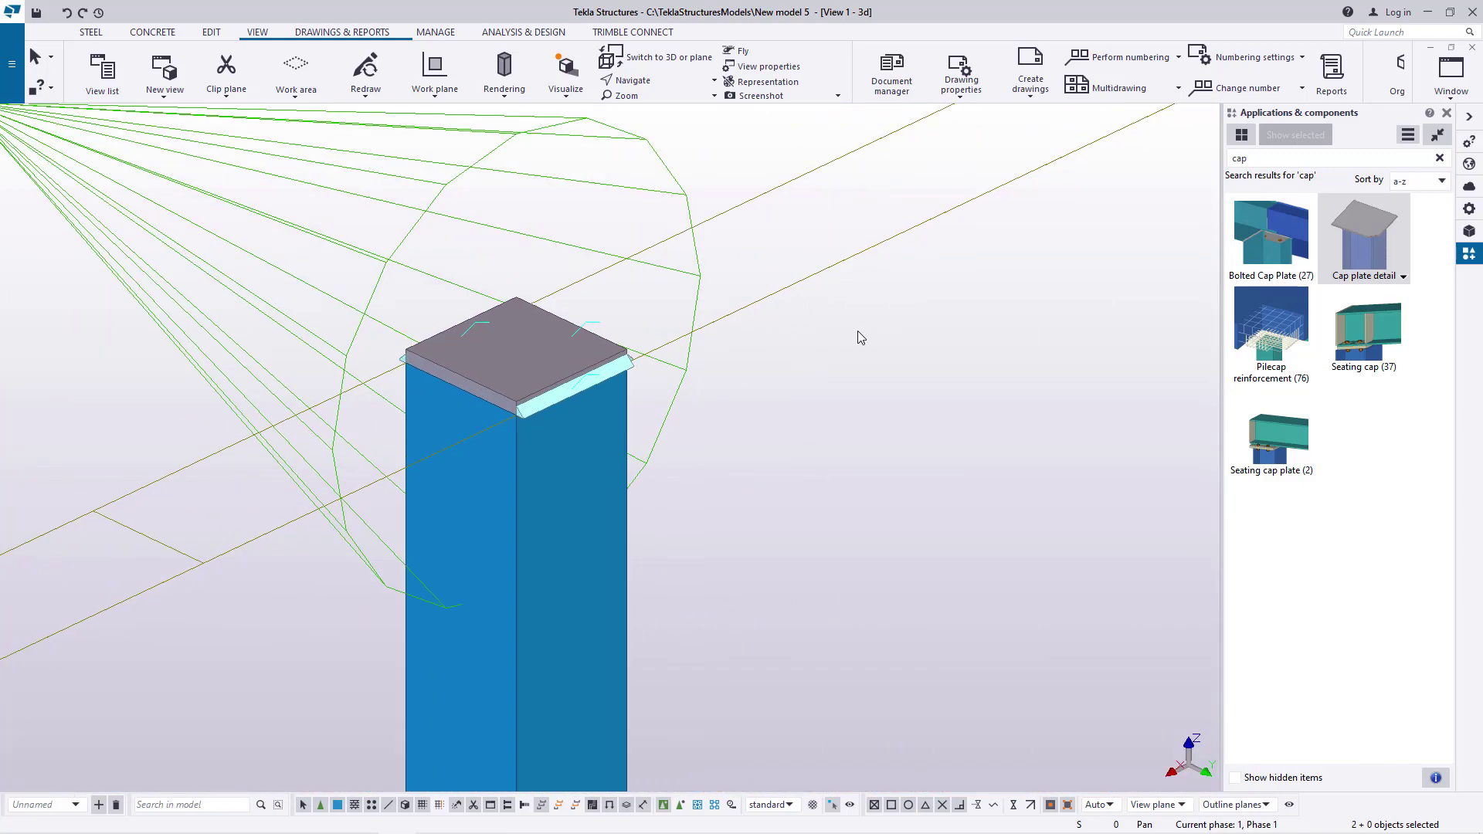
pyautogui.rightClick(859, 334)
pyautogui.click(796, 326)
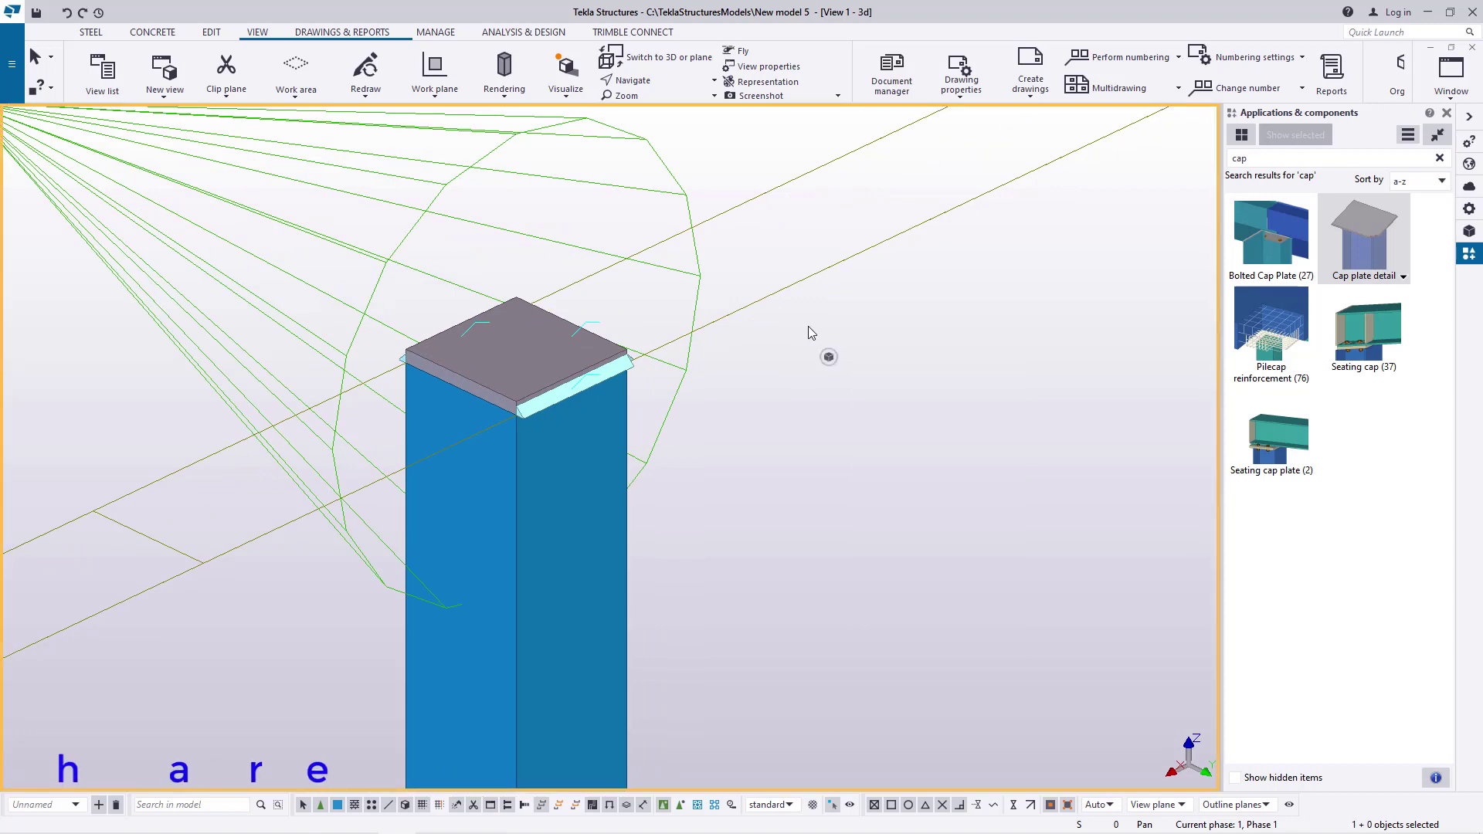
pyautogui.rightClick(931, 308)
pyautogui.click(997, 379)
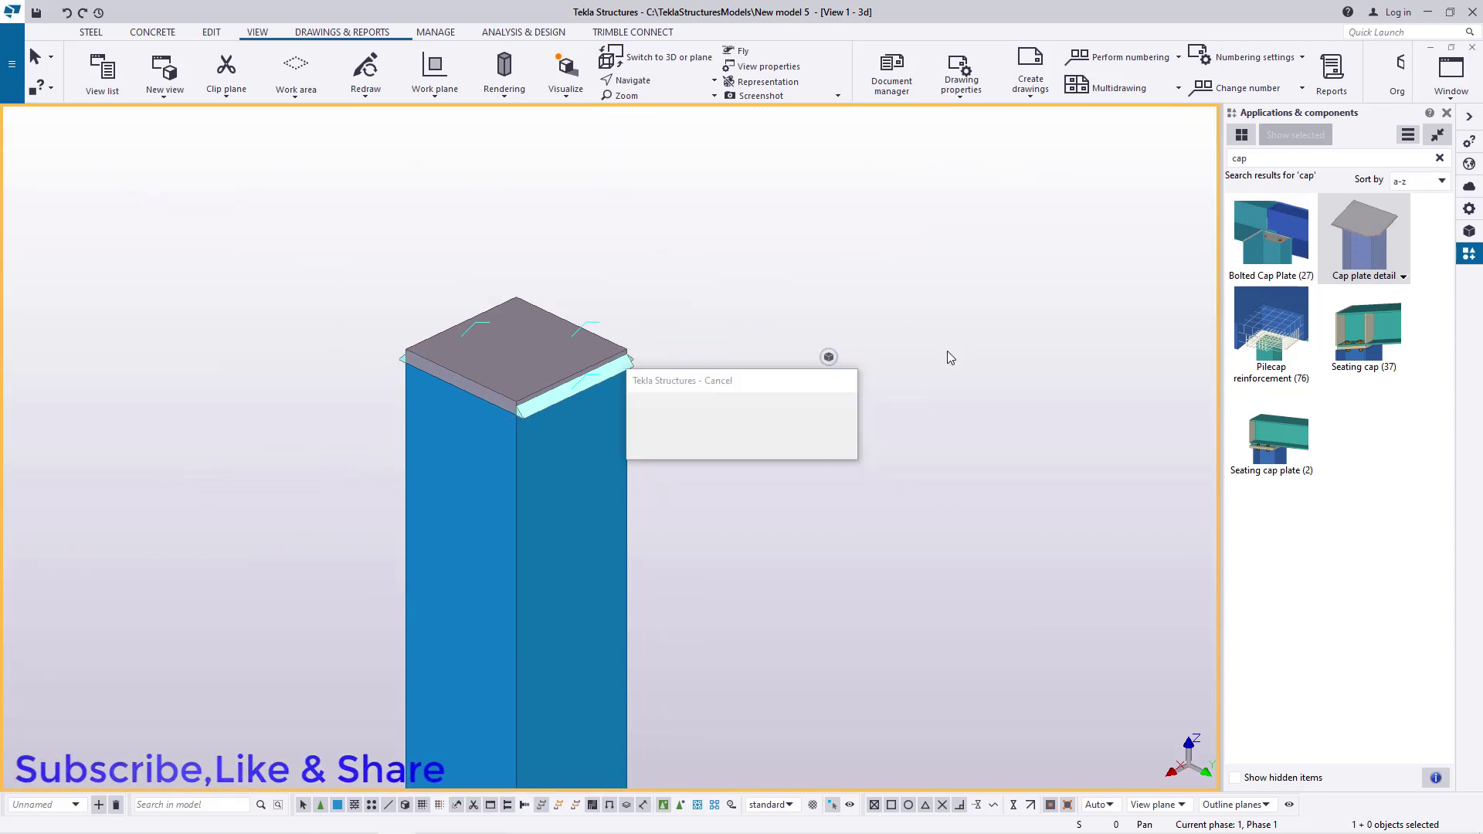
# Examine the copied cap plates along the posts and the end post's cap plate welds from another angle.
pyautogui.scroll(-6, 733, 294)
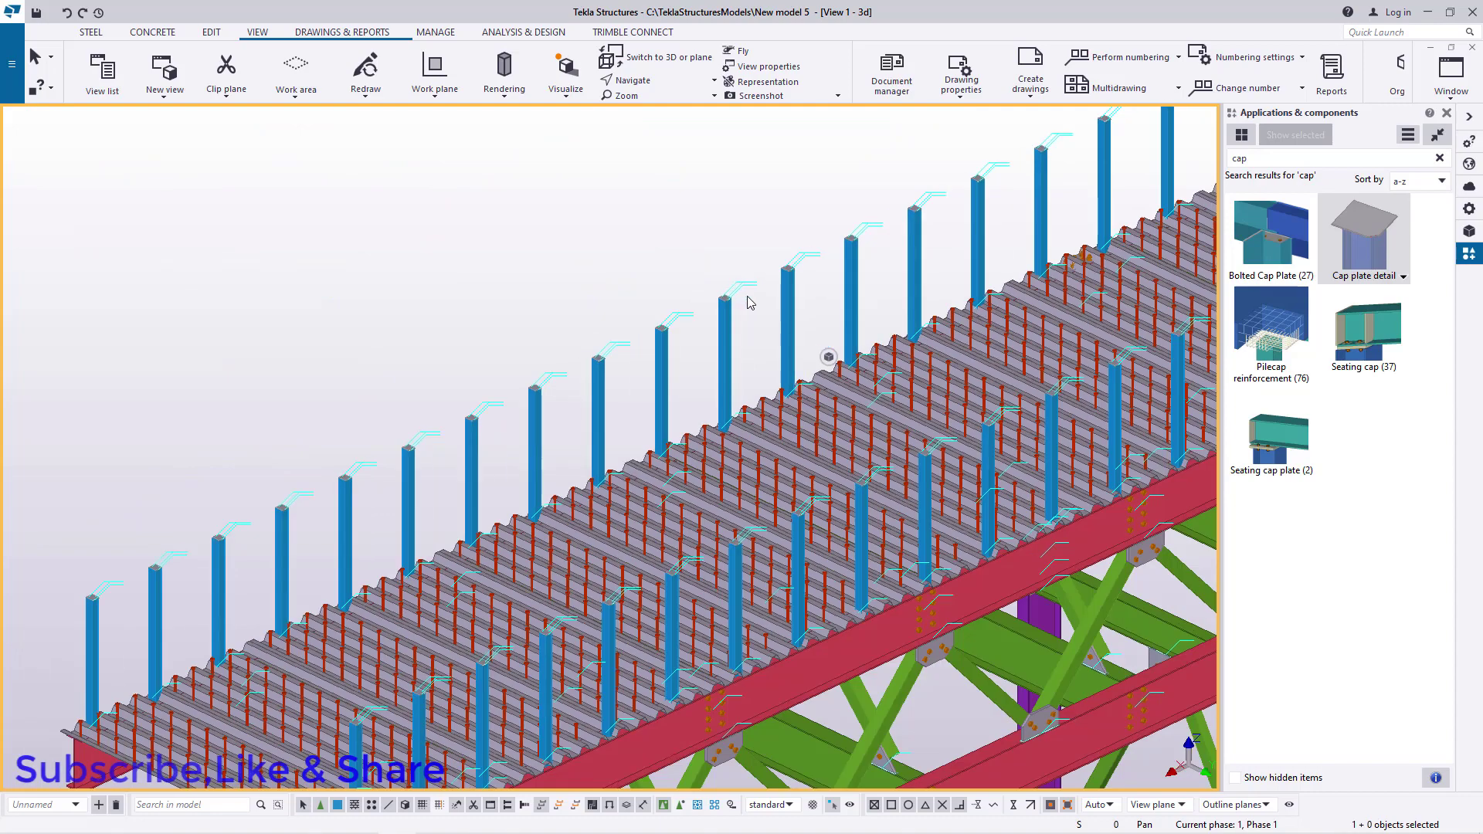
pyautogui.scroll(5, 524, 440)
pyautogui.scroll(8, 417, 402)
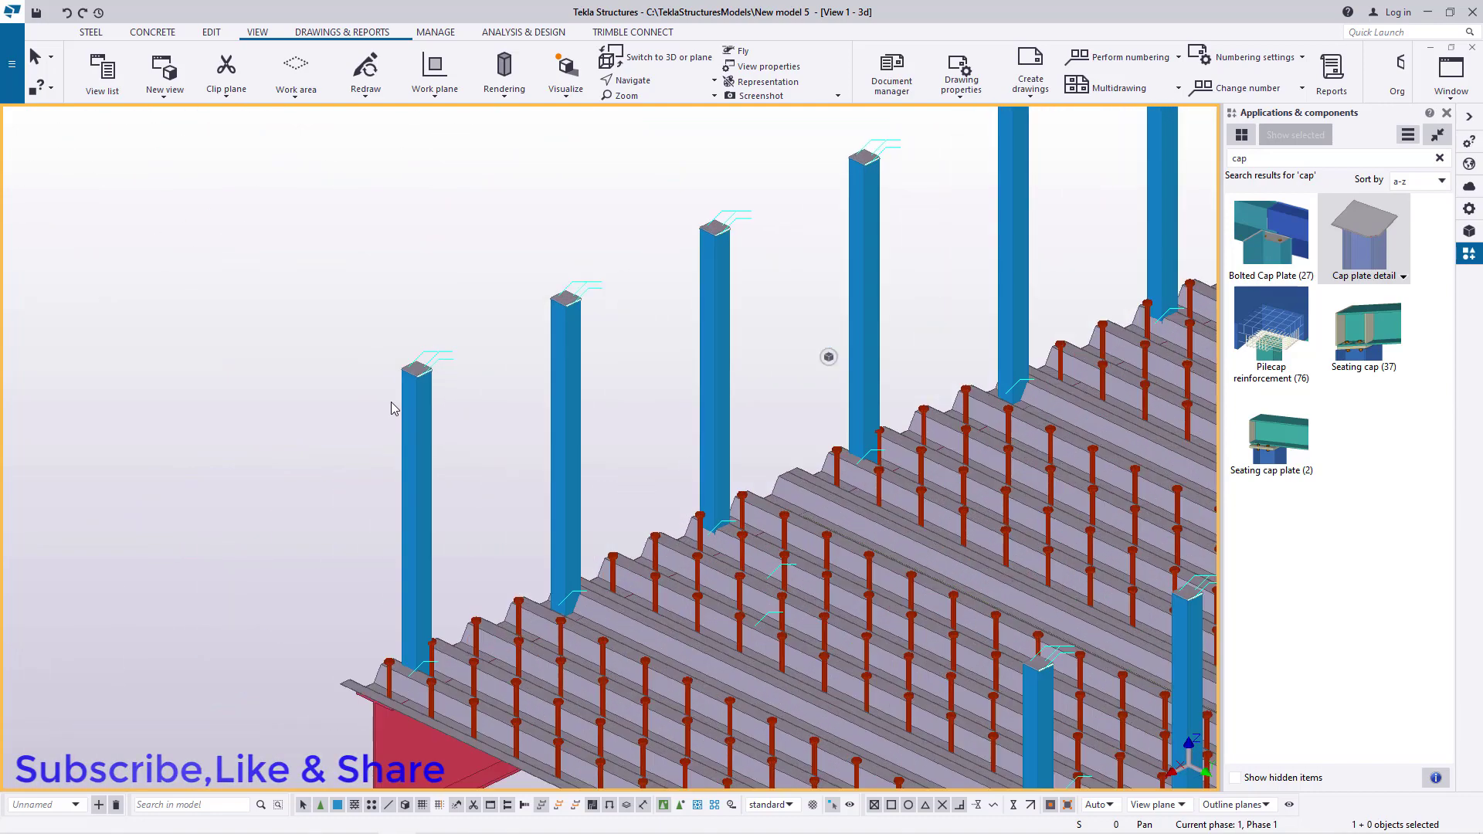
pyautogui.scroll(4, 498, 294)
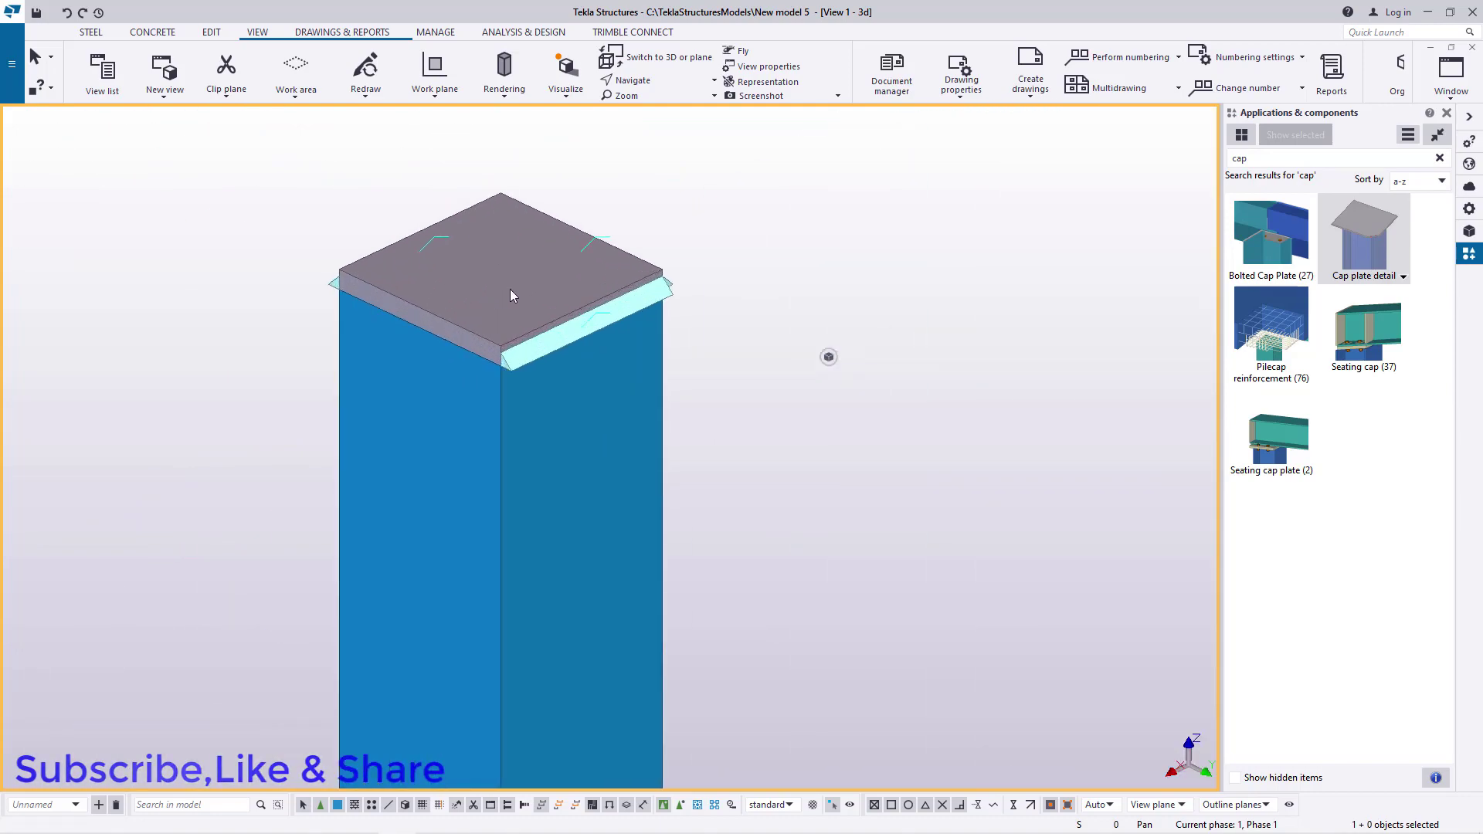
pyautogui.click(652, 80)
pyautogui.click(659, 104)
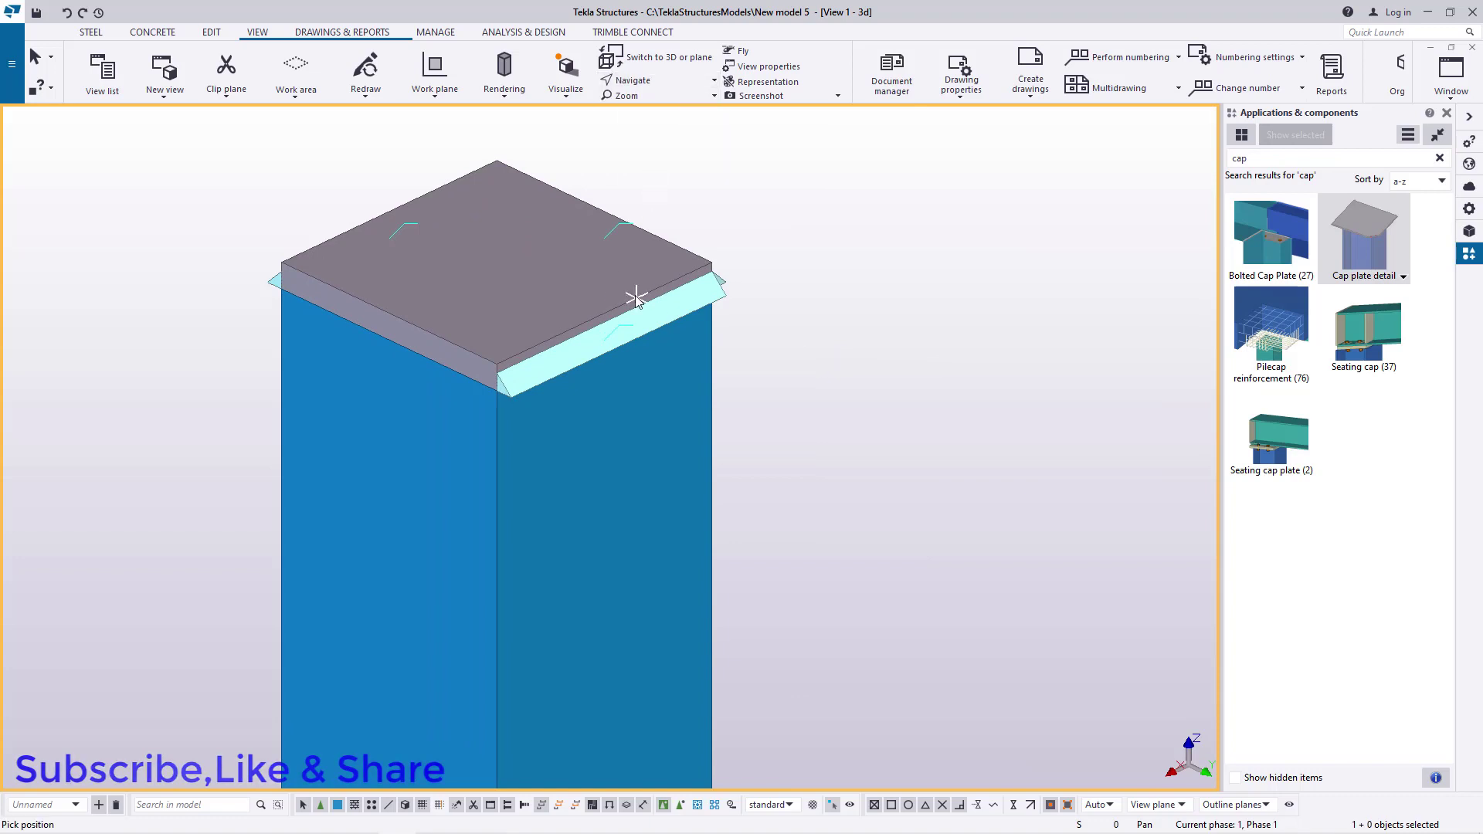
pyautogui.moveTo(629, 299); pyautogui.dragTo(403, 299)
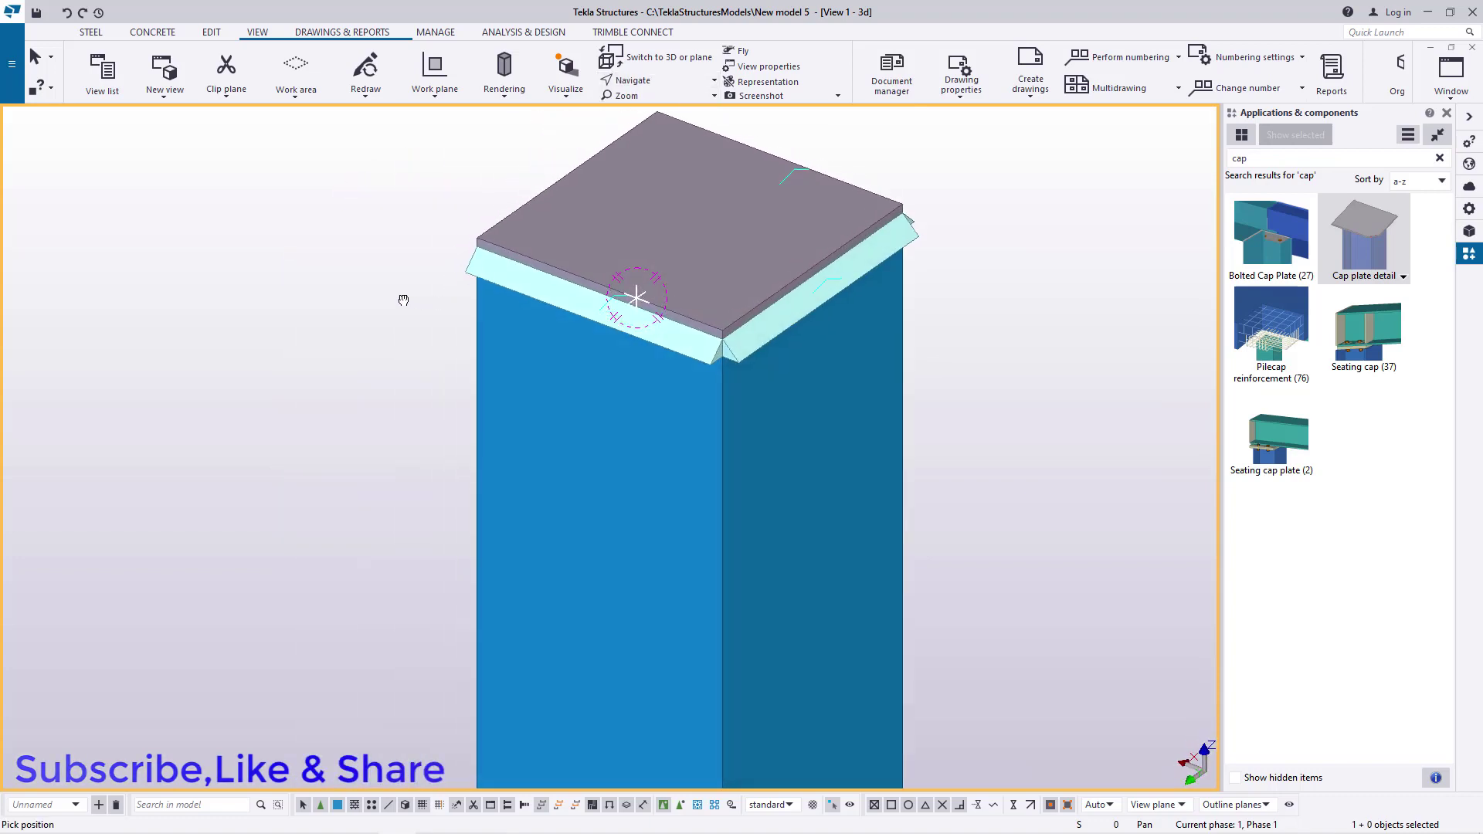
pyautogui.rightClick(1004, 221)
pyautogui.click(1021, 230)
pyautogui.click(860, 268)
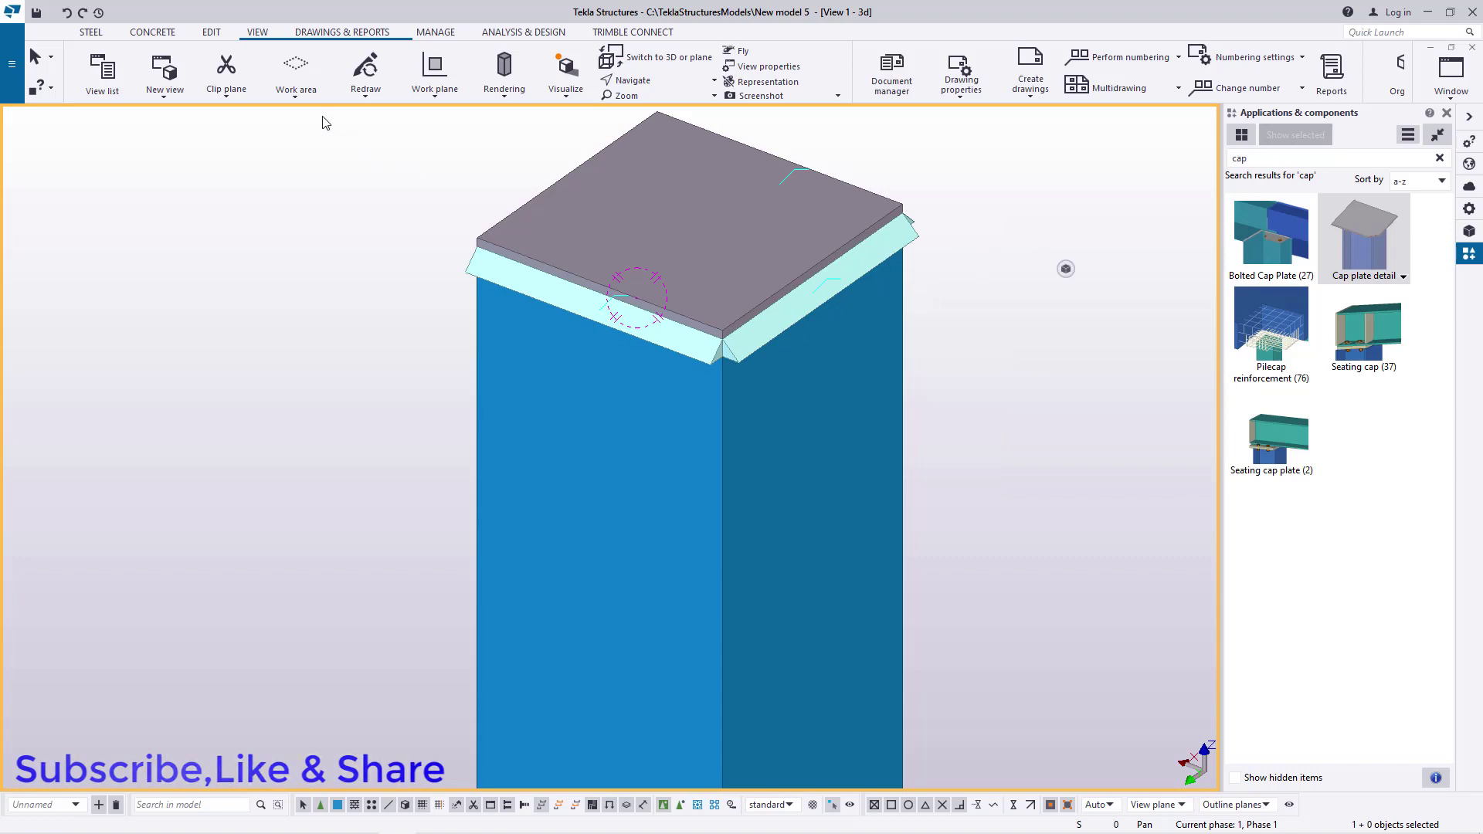
# Start a steel beam at the midpoint of the end post's inner top edge, just beneath its cap plate.
pyautogui.click(91, 32)
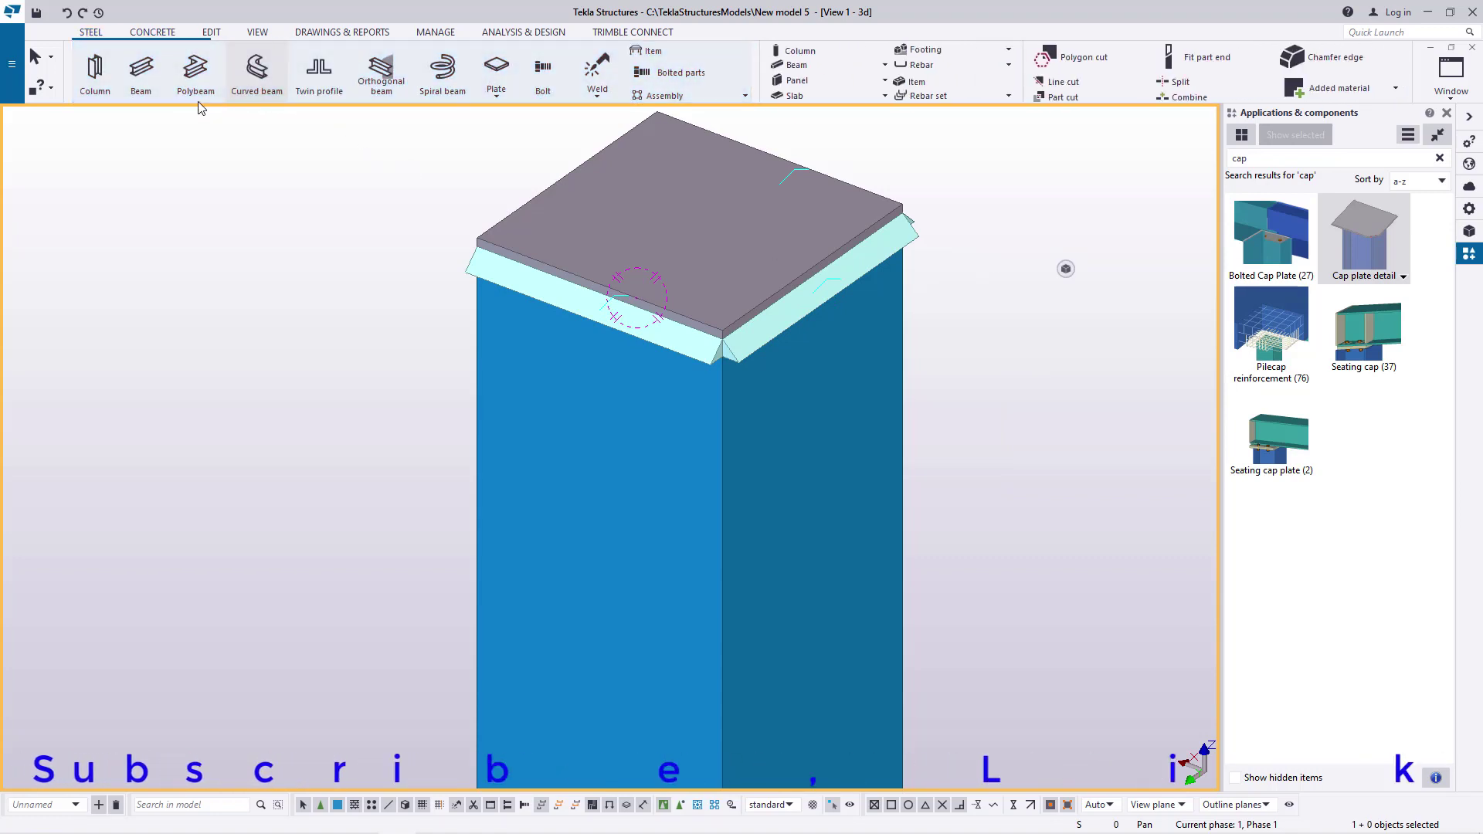
pyautogui.click(141, 71)
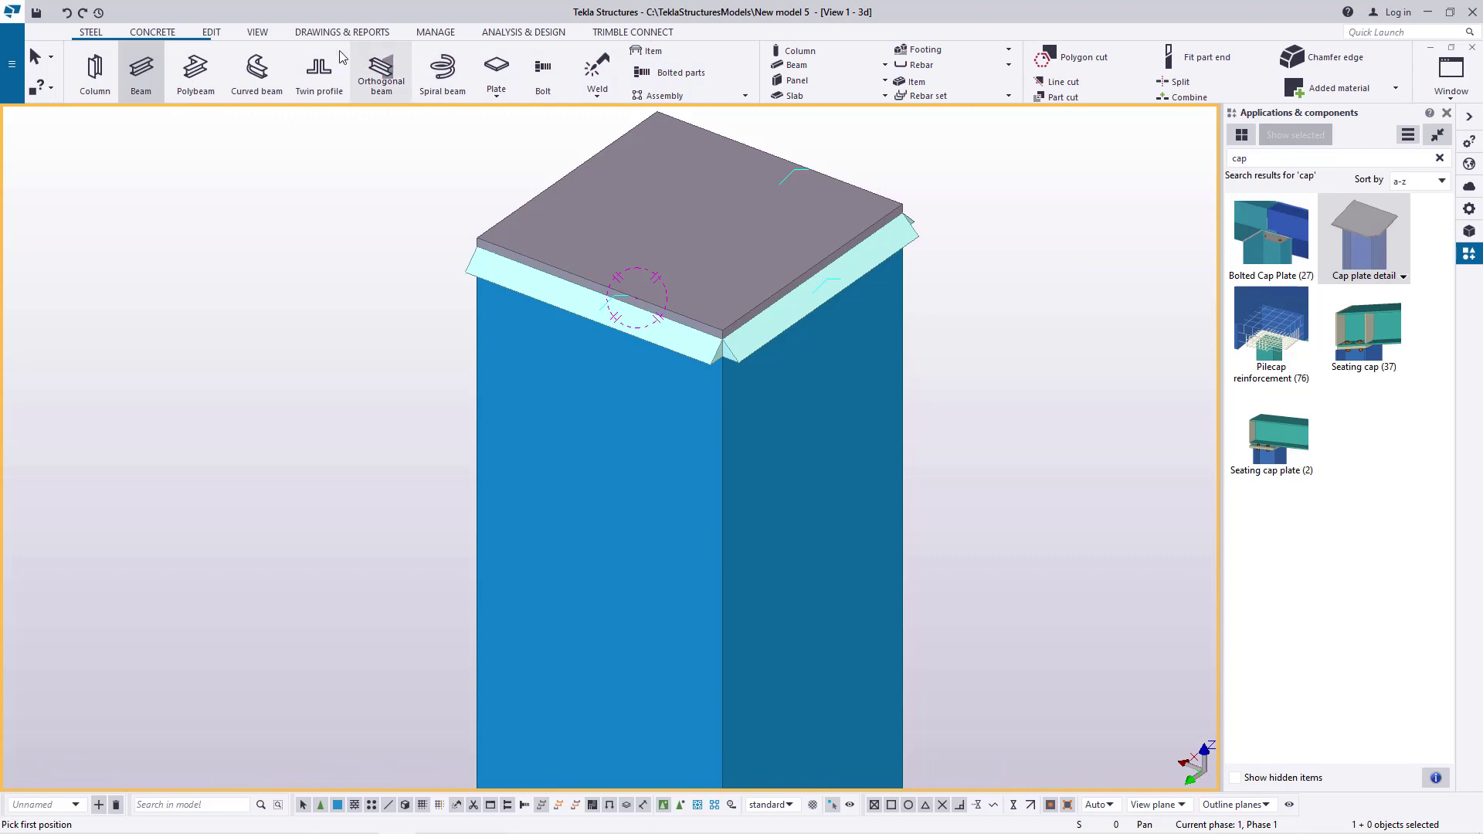
pyautogui.click(257, 31)
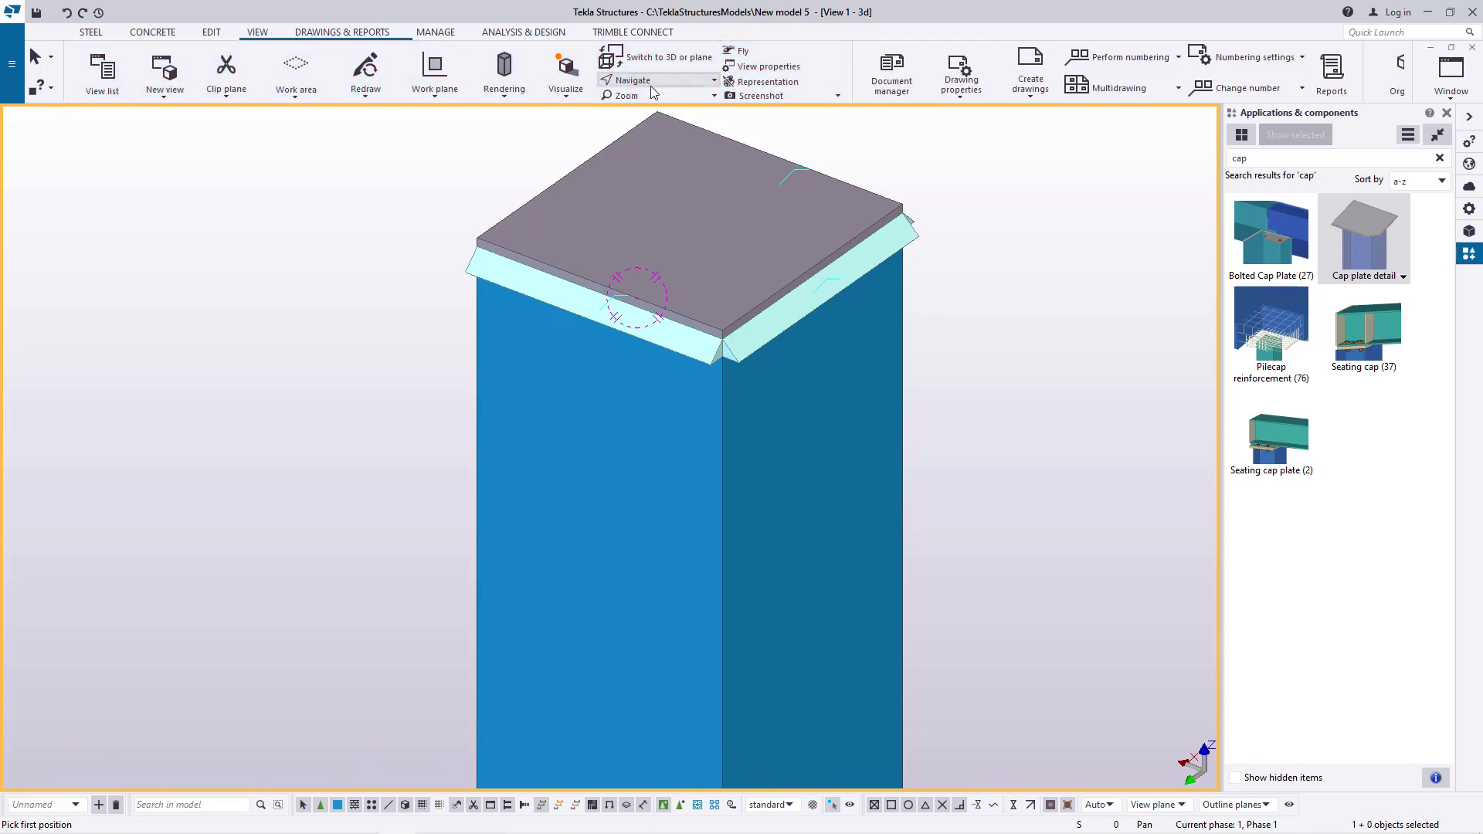
pyautogui.keyDown('ctrl'); pyautogui.moveTo(816, 331); pyautogui.dragTo(777, 201, button='middle'); pyautogui.keyUp('ctrl')
pyautogui.scroll(2, 806, 308)
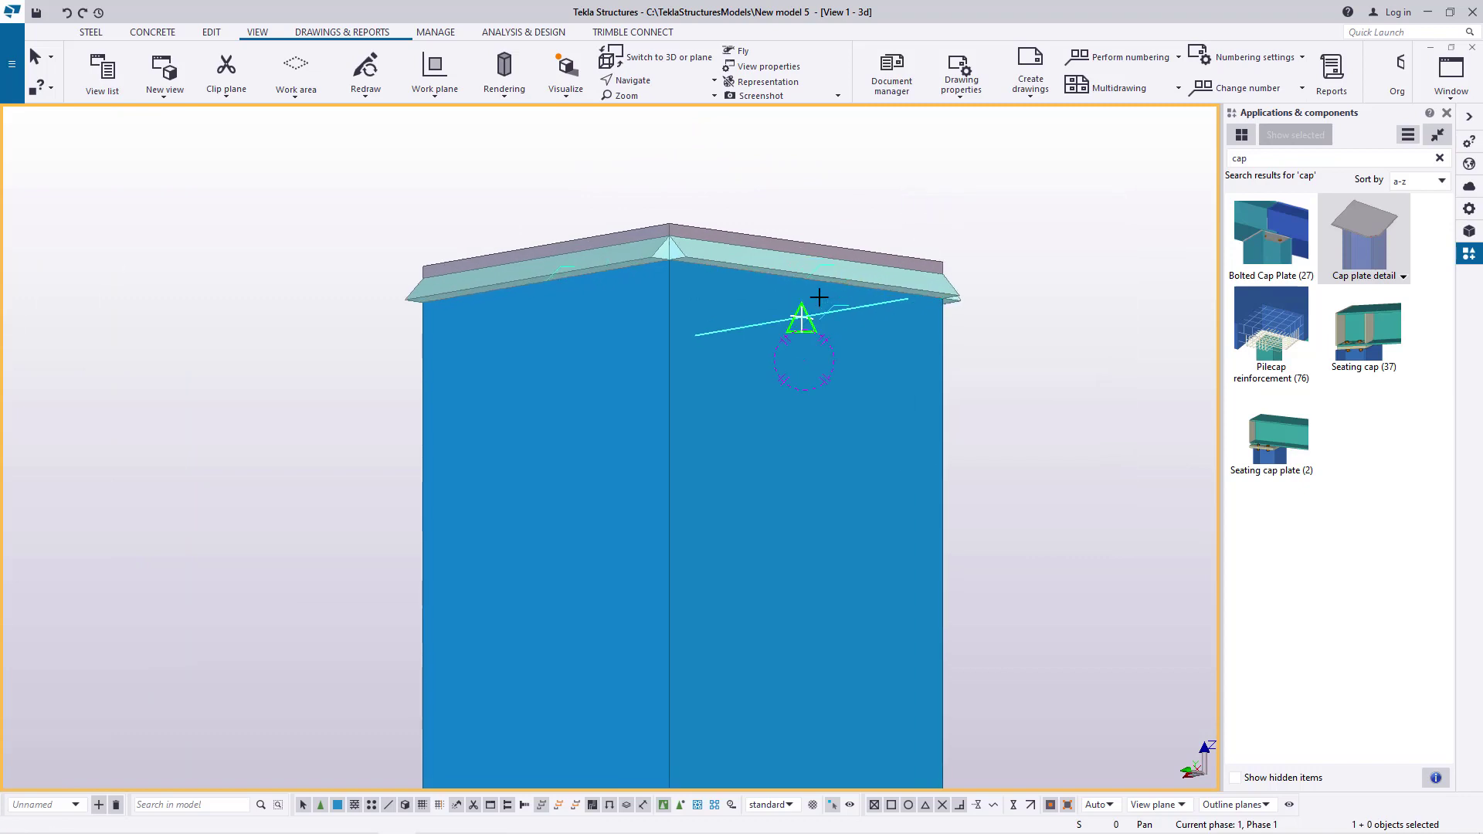
pyautogui.scroll(-10, 325, 340)
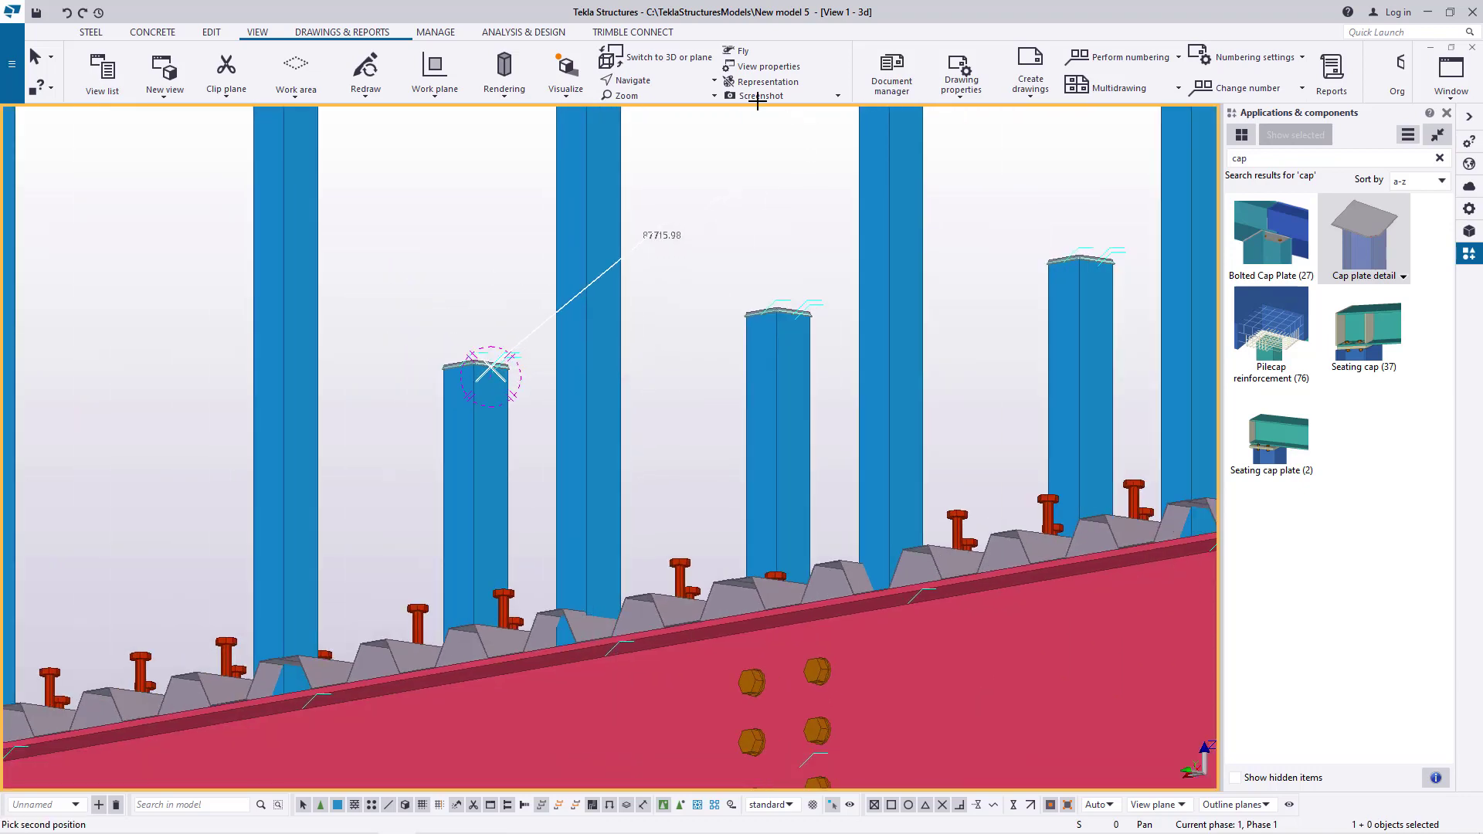
# Finish the beam, about 540 mm long, at the midpoint of the adjacent post's facing top edge.
pyautogui.click(660, 80)
pyautogui.click(658, 131)
pyautogui.keyDown('ctrl'); pyautogui.moveTo(784, 332); pyautogui.dragTo(1066, 305, button='middle'); pyautogui.keyUp('ctrl')
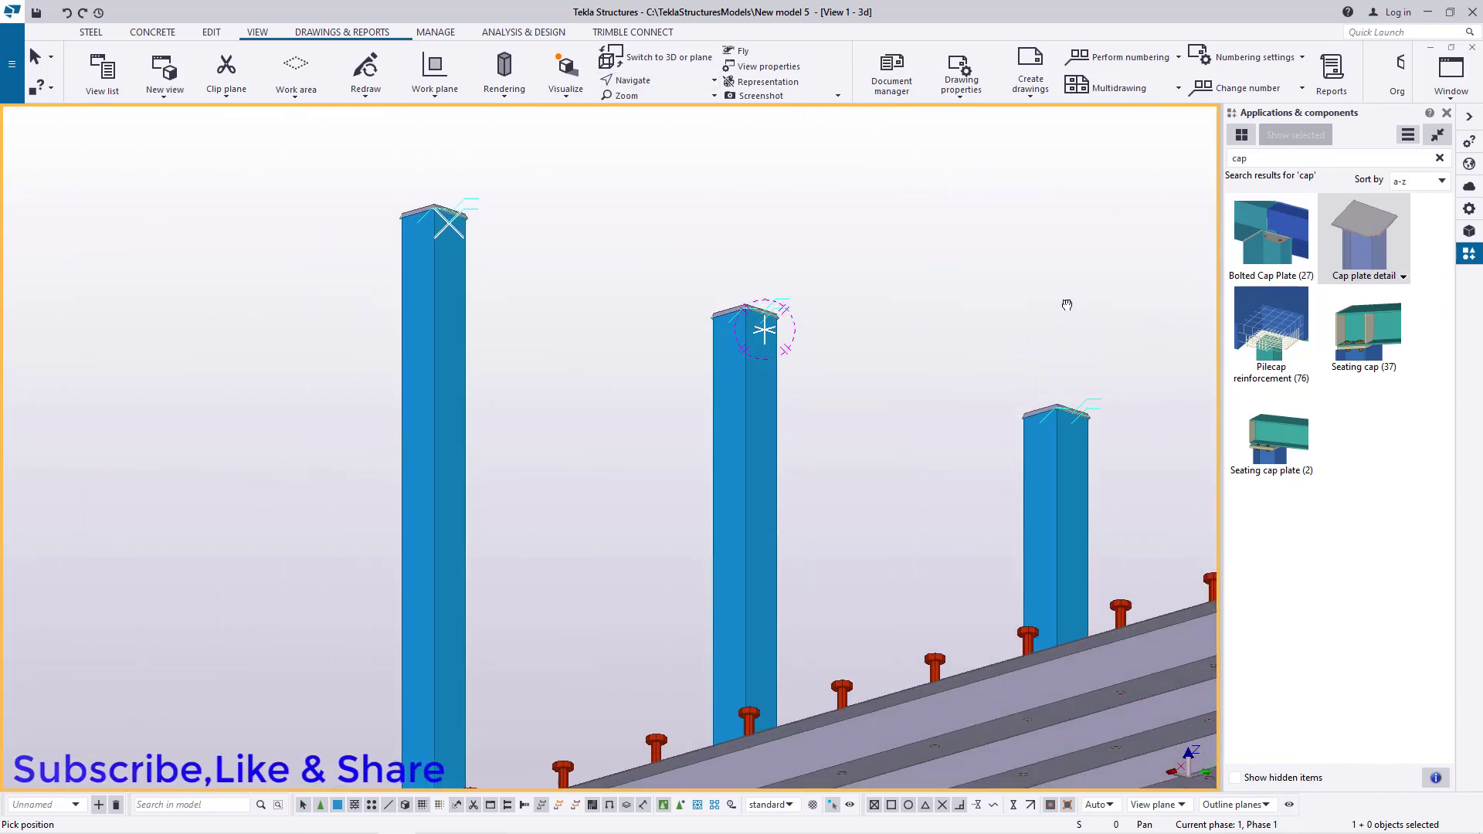
pyautogui.scroll(8, 743, 308)
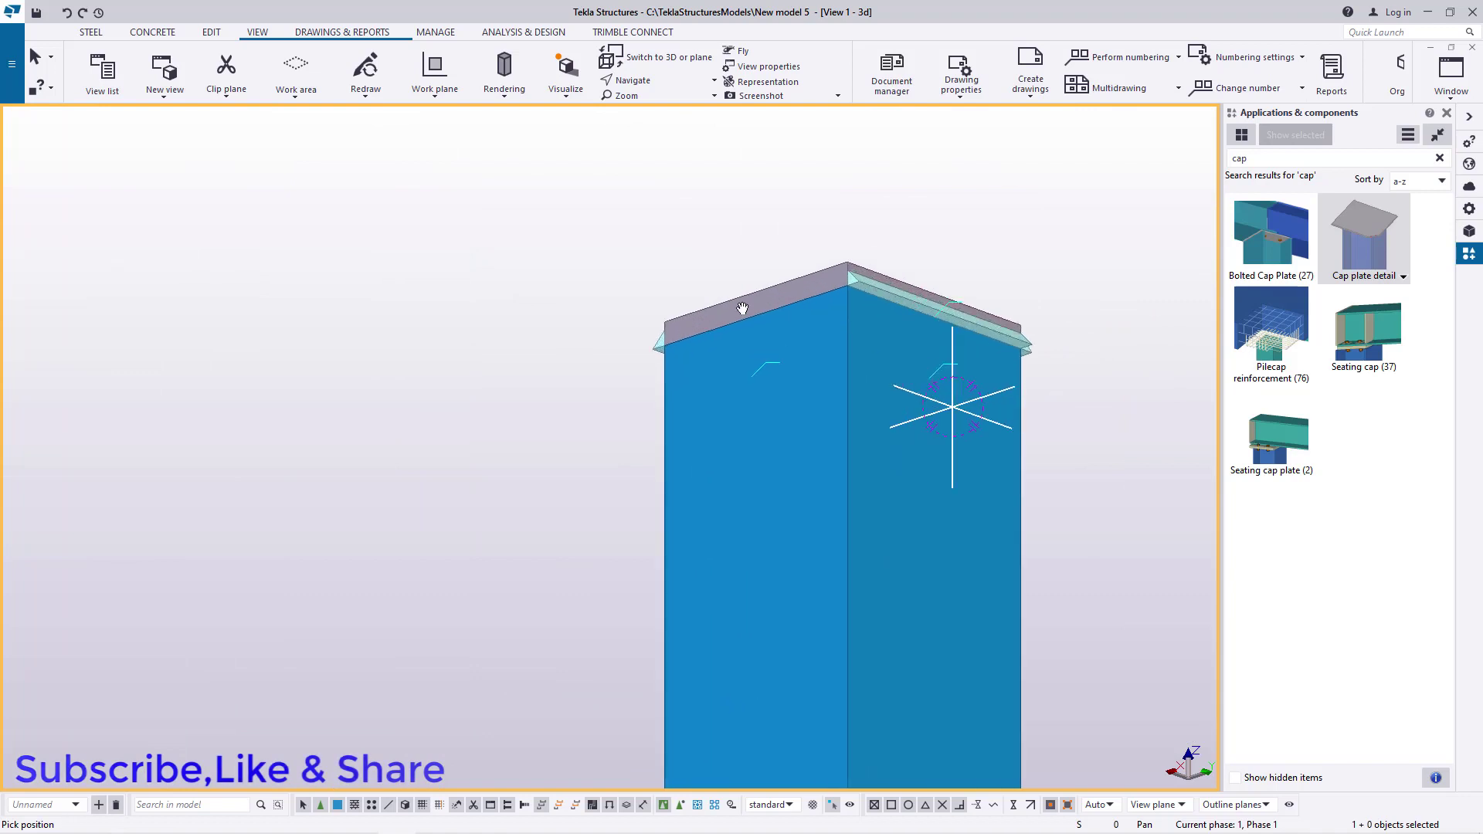
pyautogui.scroll(1, 743, 308)
pyautogui.rightClick(711, 318)
pyautogui.click(751, 331)
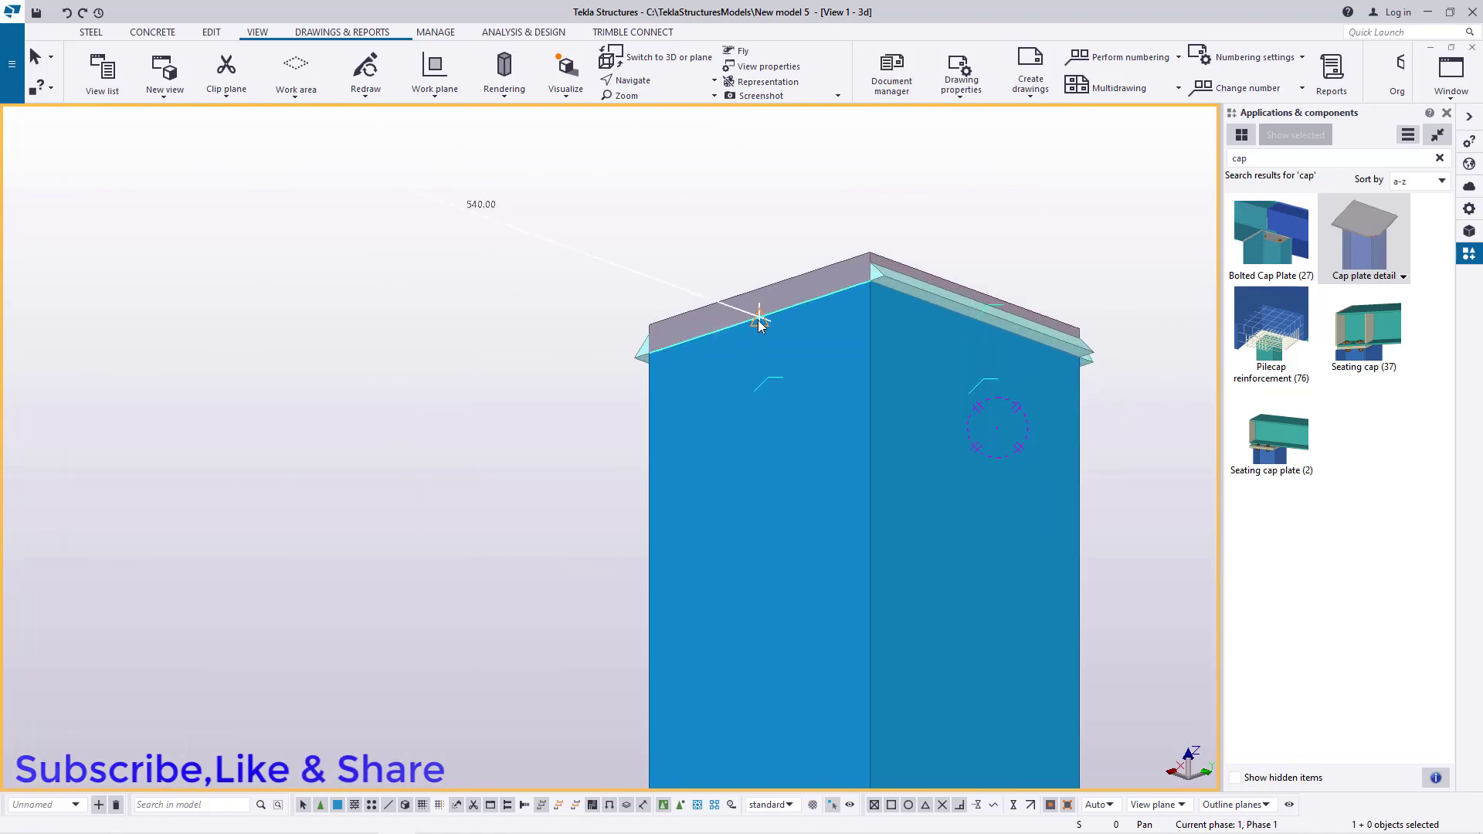
pyautogui.click(759, 324)
pyautogui.rightClick(869, 226)
pyautogui.click(888, 235)
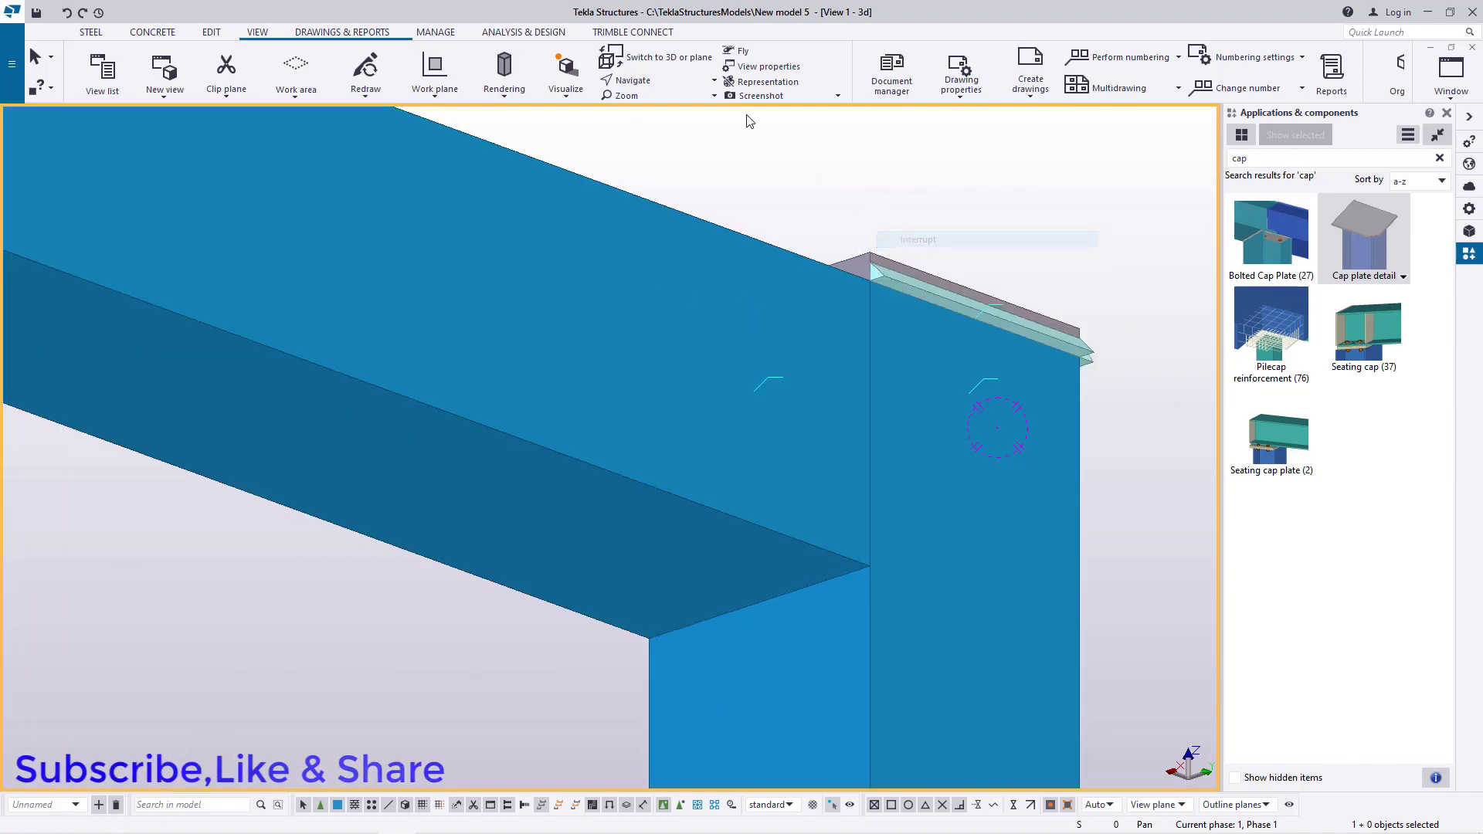
# Examine the new beam and its connection to the two end posts from above.
pyautogui.click(659, 82)
pyautogui.click(656, 106)
pyautogui.moveTo(804, 339); pyautogui.dragTo(781, 514)
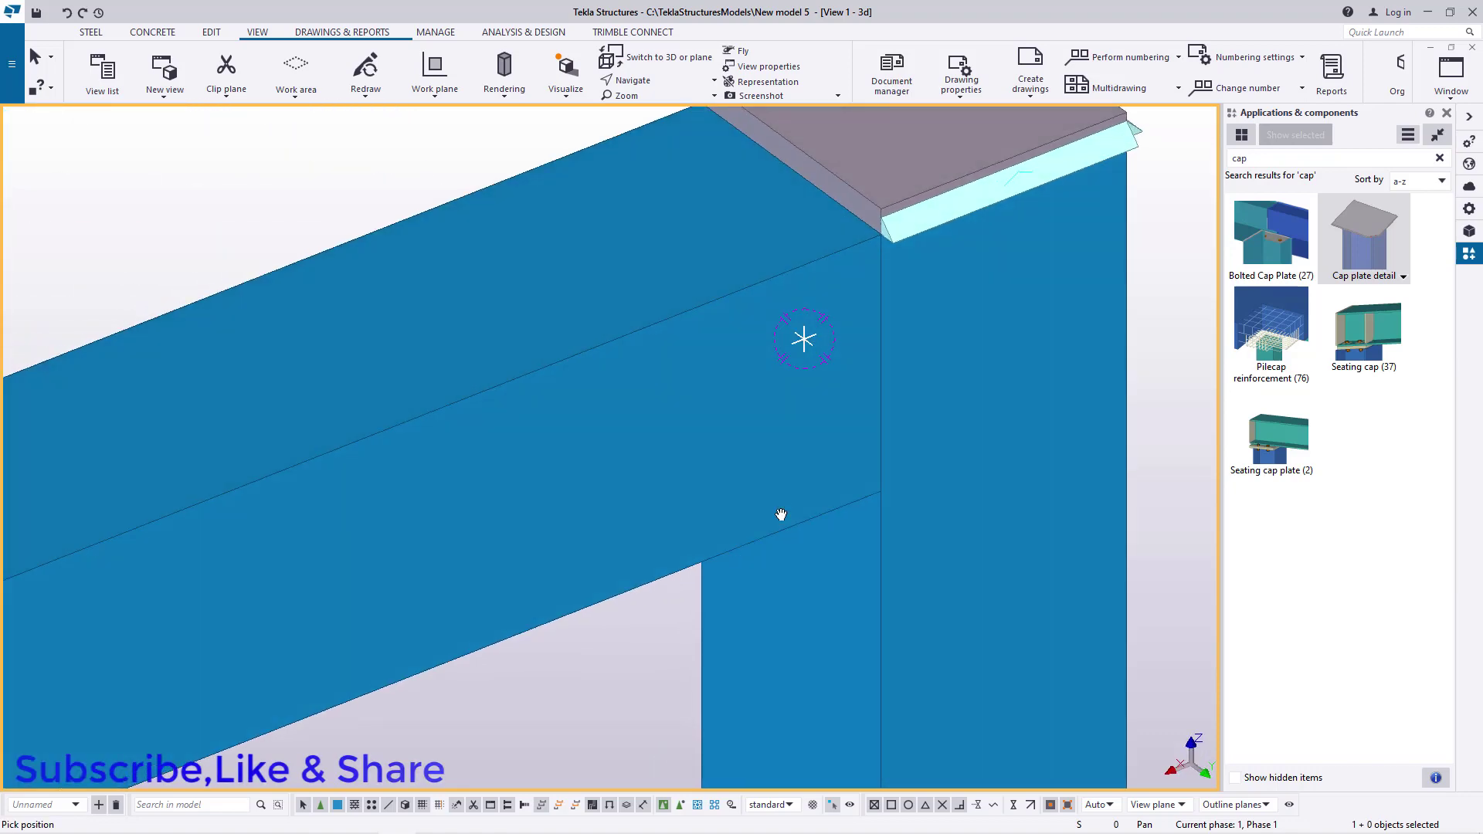
pyautogui.scroll(-10, 819, 363)
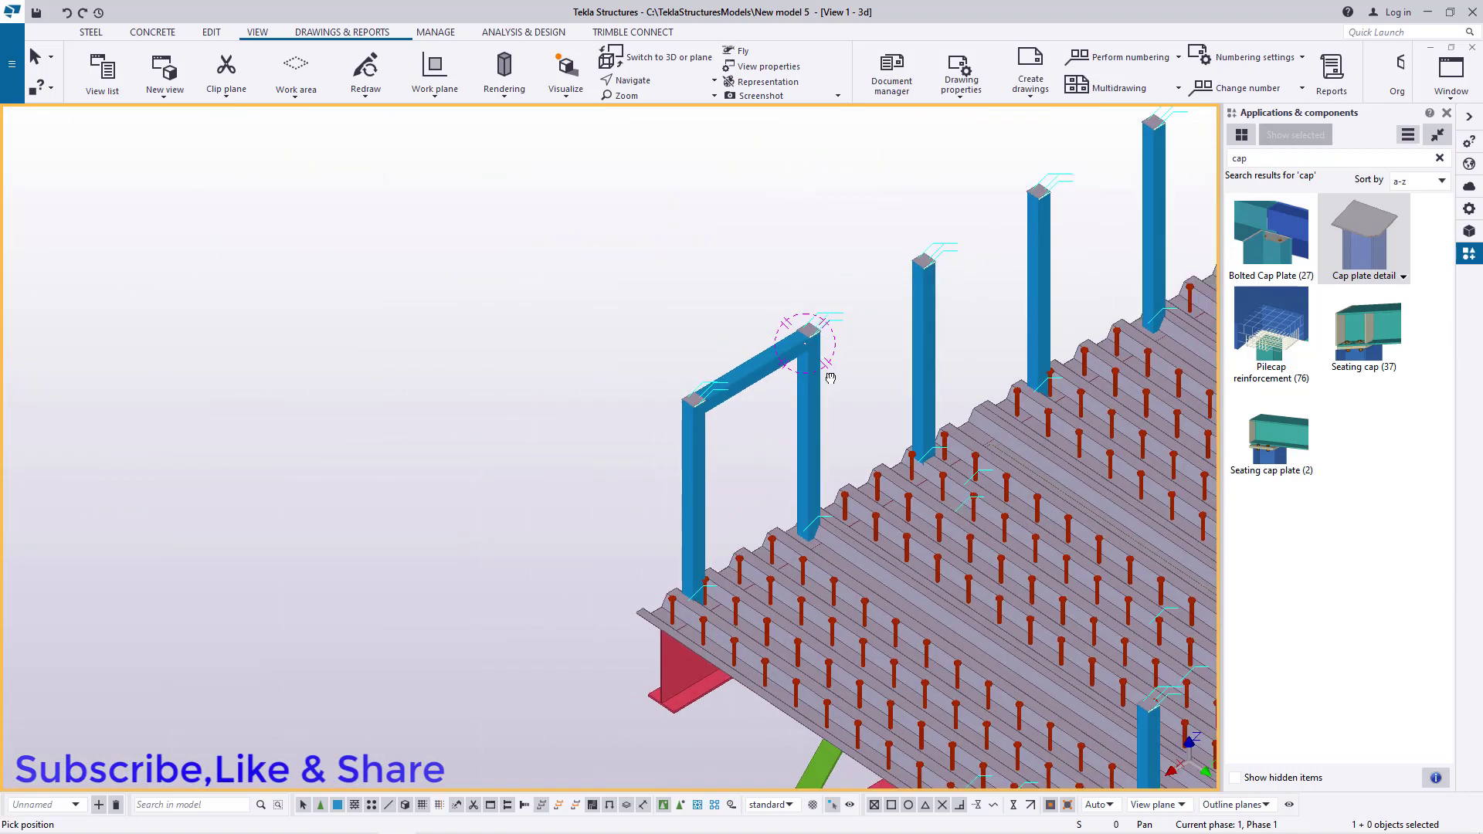
pyautogui.moveTo(831, 377); pyautogui.dragTo(793, 386)
pyautogui.scroll(5, 737, 378)
pyautogui.rightClick(631, 278)
pyautogui.click(685, 286)
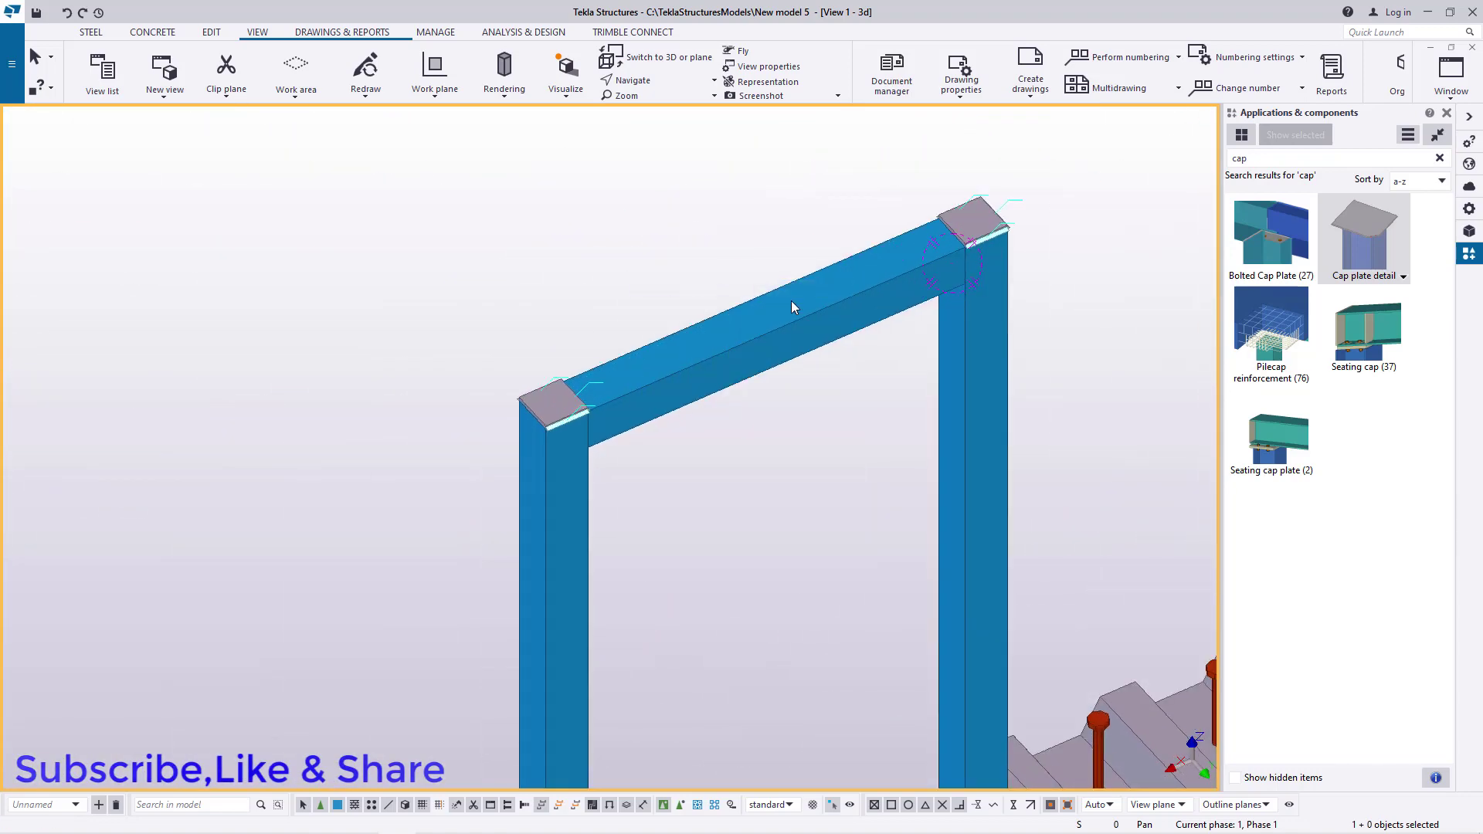
# Copy the end frame's top beam to the opposite side of the deck, using the midpoints of the end posts' outer top edges as reference points.
pyautogui.click(791, 302)
pyautogui.rightClick(792, 302)
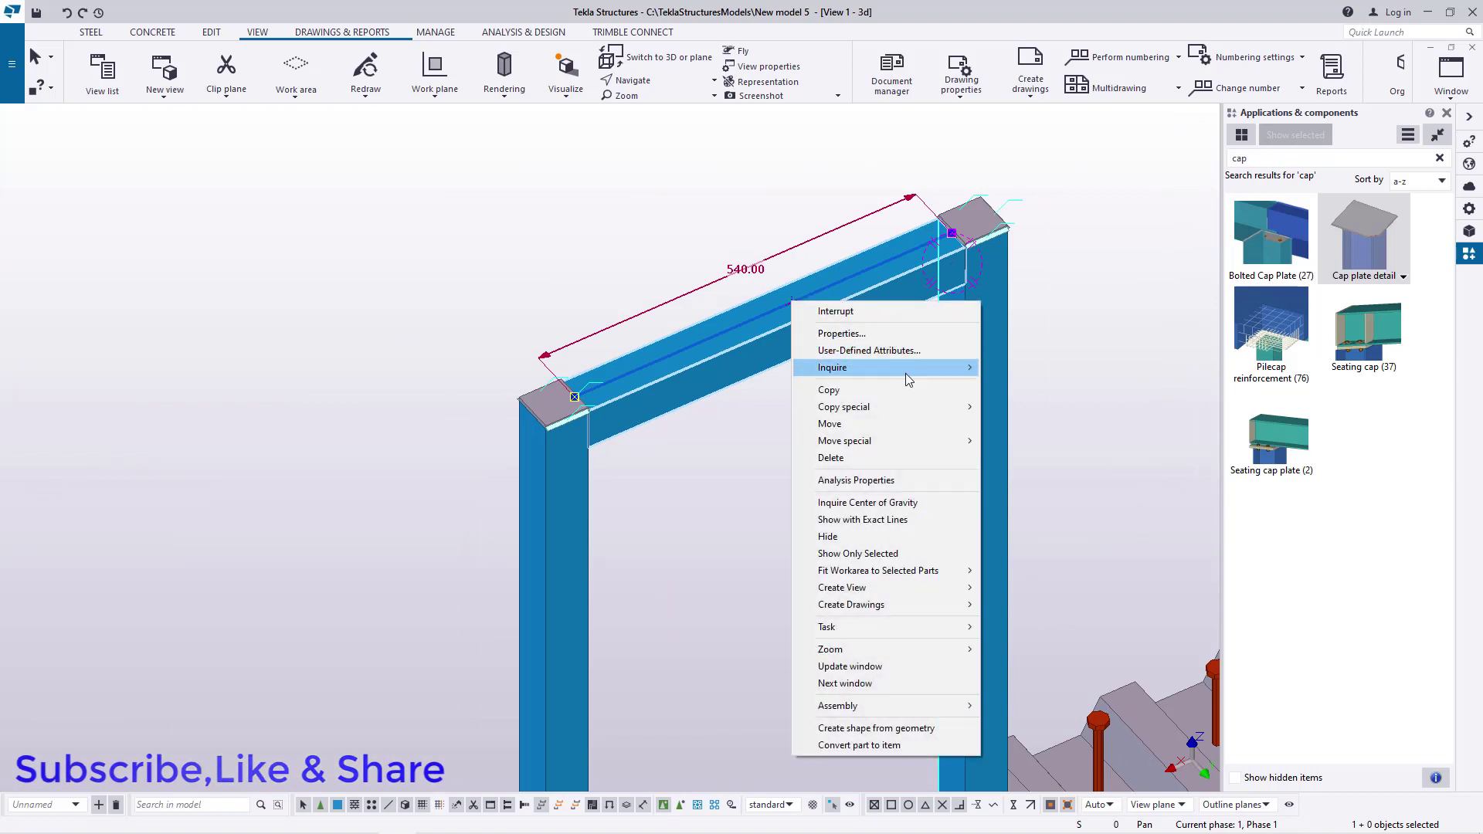
pyautogui.click(830, 389)
pyautogui.scroll(2, 960, 216)
pyautogui.scroll(5, 325, 494)
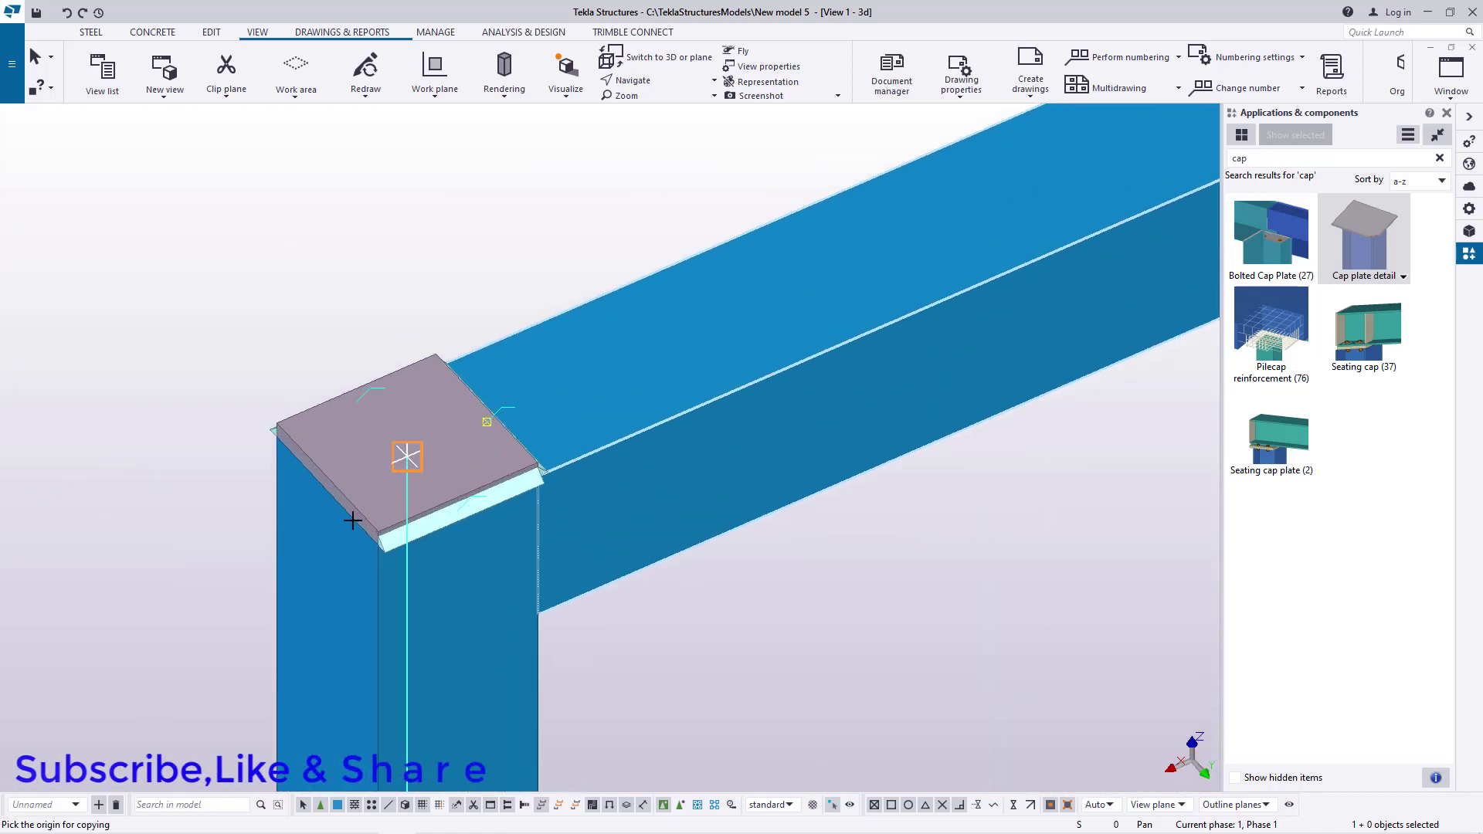
pyautogui.scroll(3, 352, 516)
pyautogui.click(304, 447)
pyautogui.scroll(-5, 379, 332)
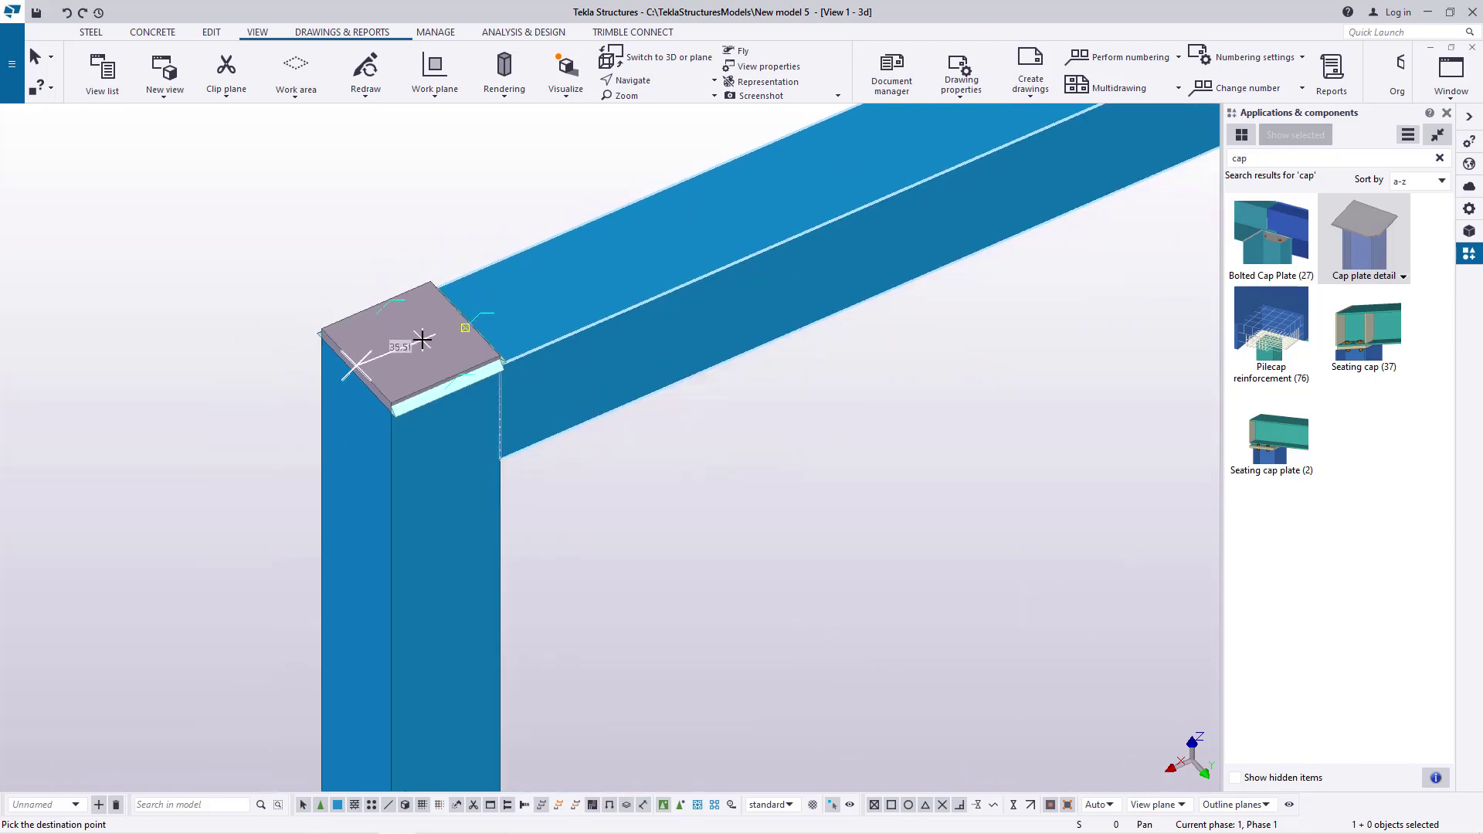
pyautogui.scroll(-10, 422, 339)
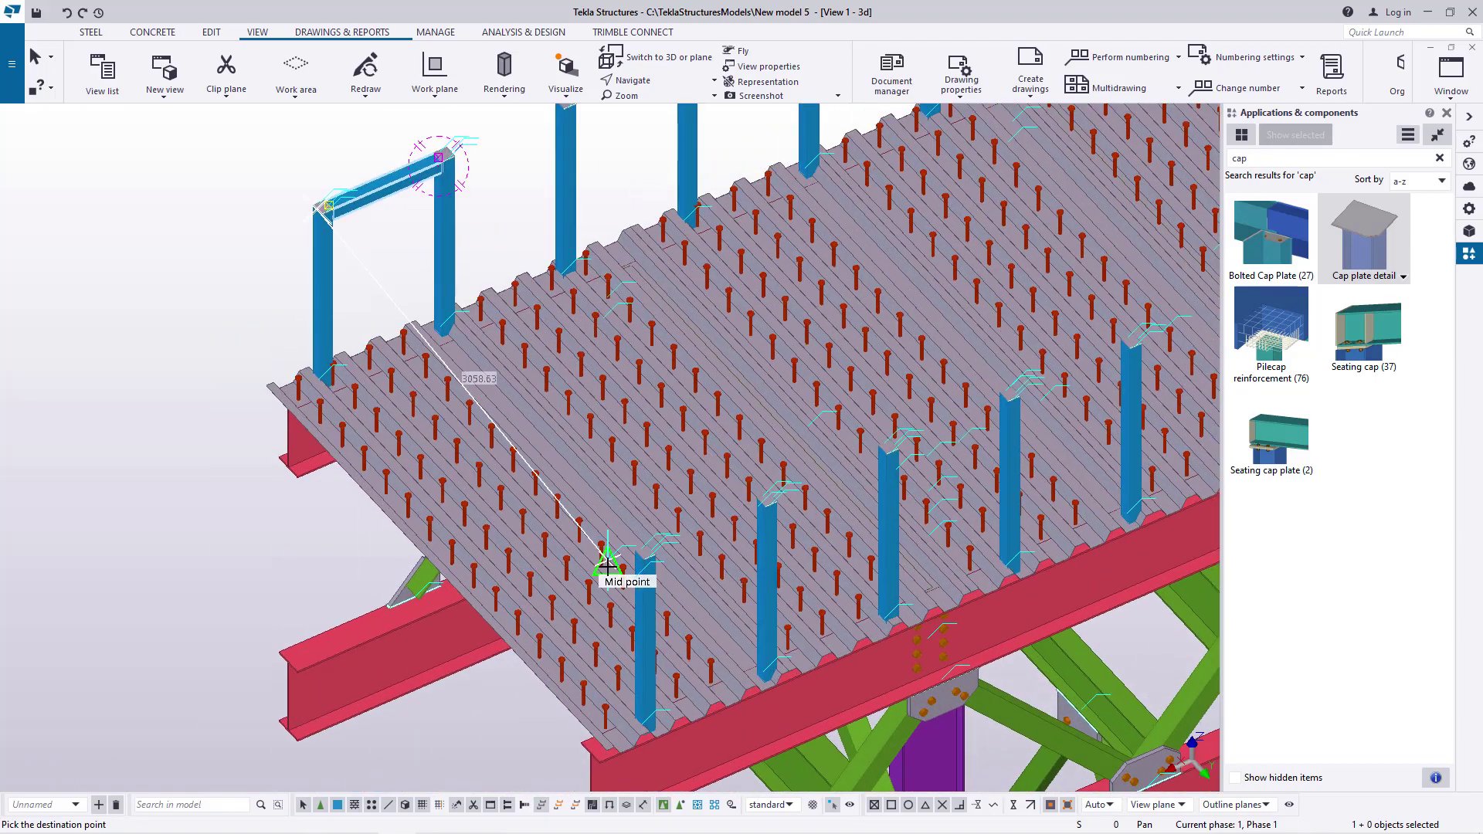
pyautogui.scroll(8, 608, 564)
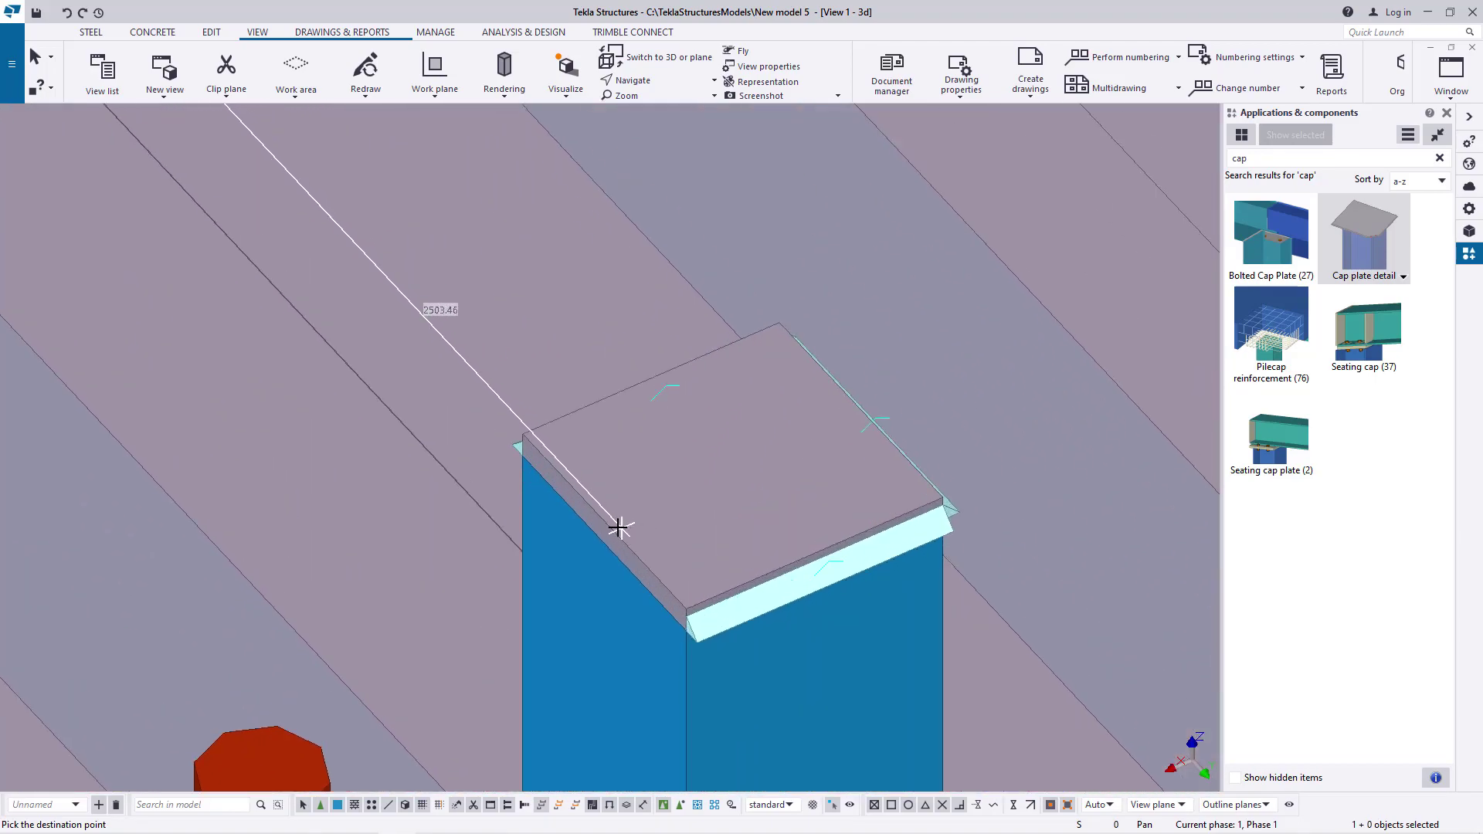
pyautogui.click(604, 524)
pyautogui.rightClick(705, 467)
pyautogui.click(734, 476)
# Copy the top beams on both sides linearly downward, with 3 copies at a dZ of -300 mm, and end the copy command.
pyautogui.scroll(-3, 633, 499)
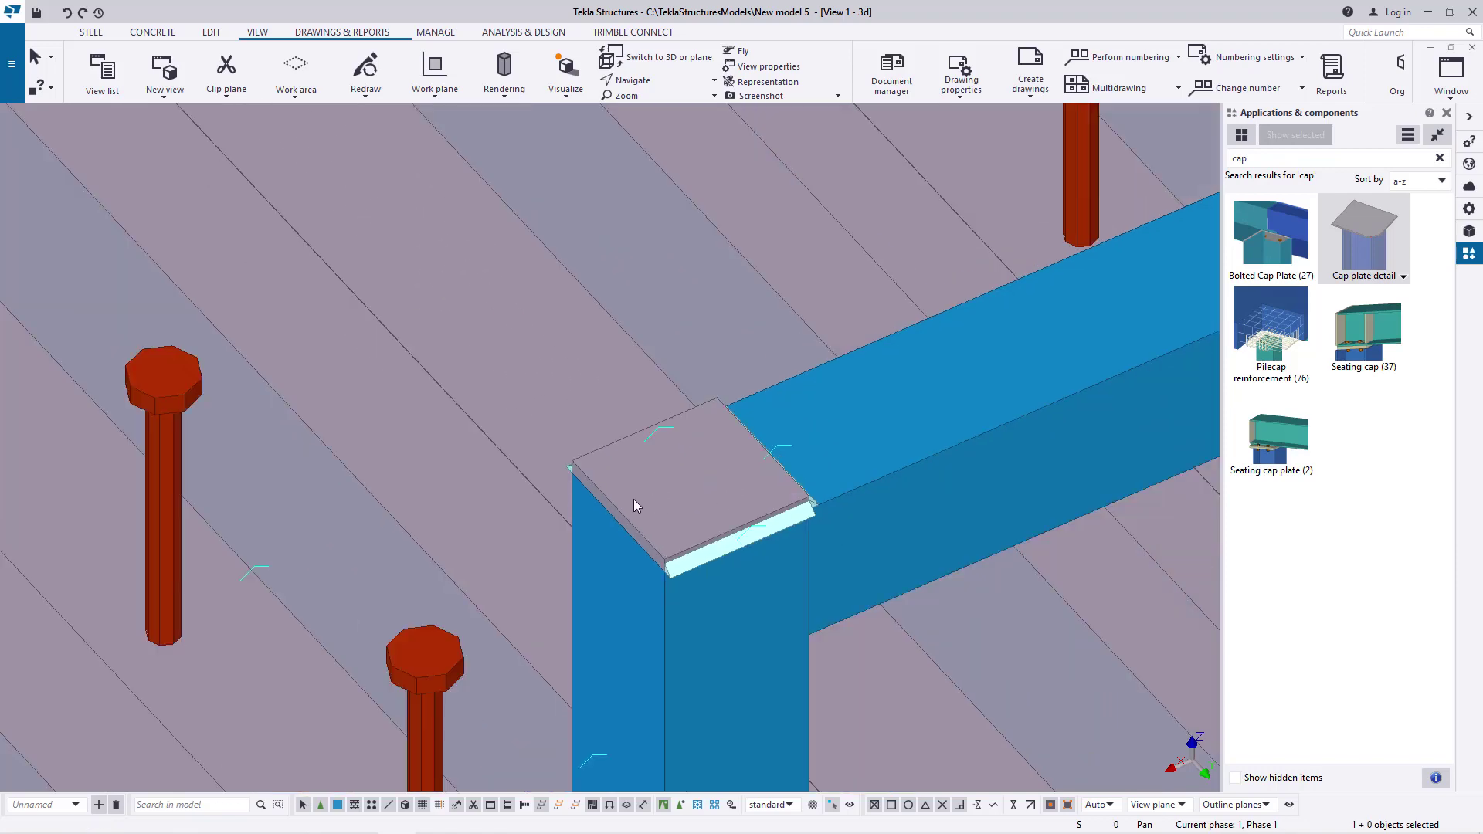
pyautogui.scroll(-6, 633, 499)
pyautogui.click(834, 453)
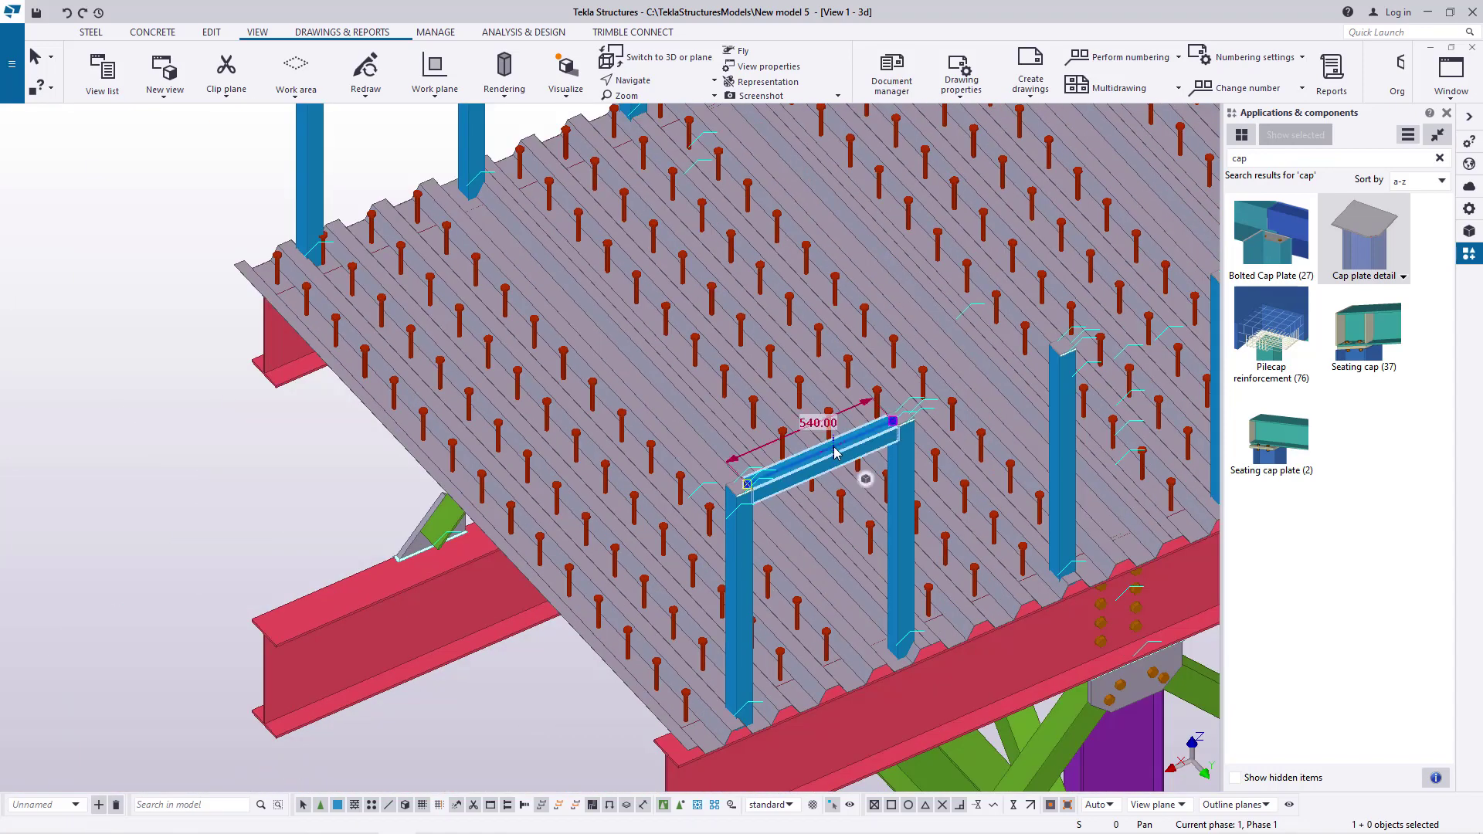
pyautogui.scroll(-2, 892, 624)
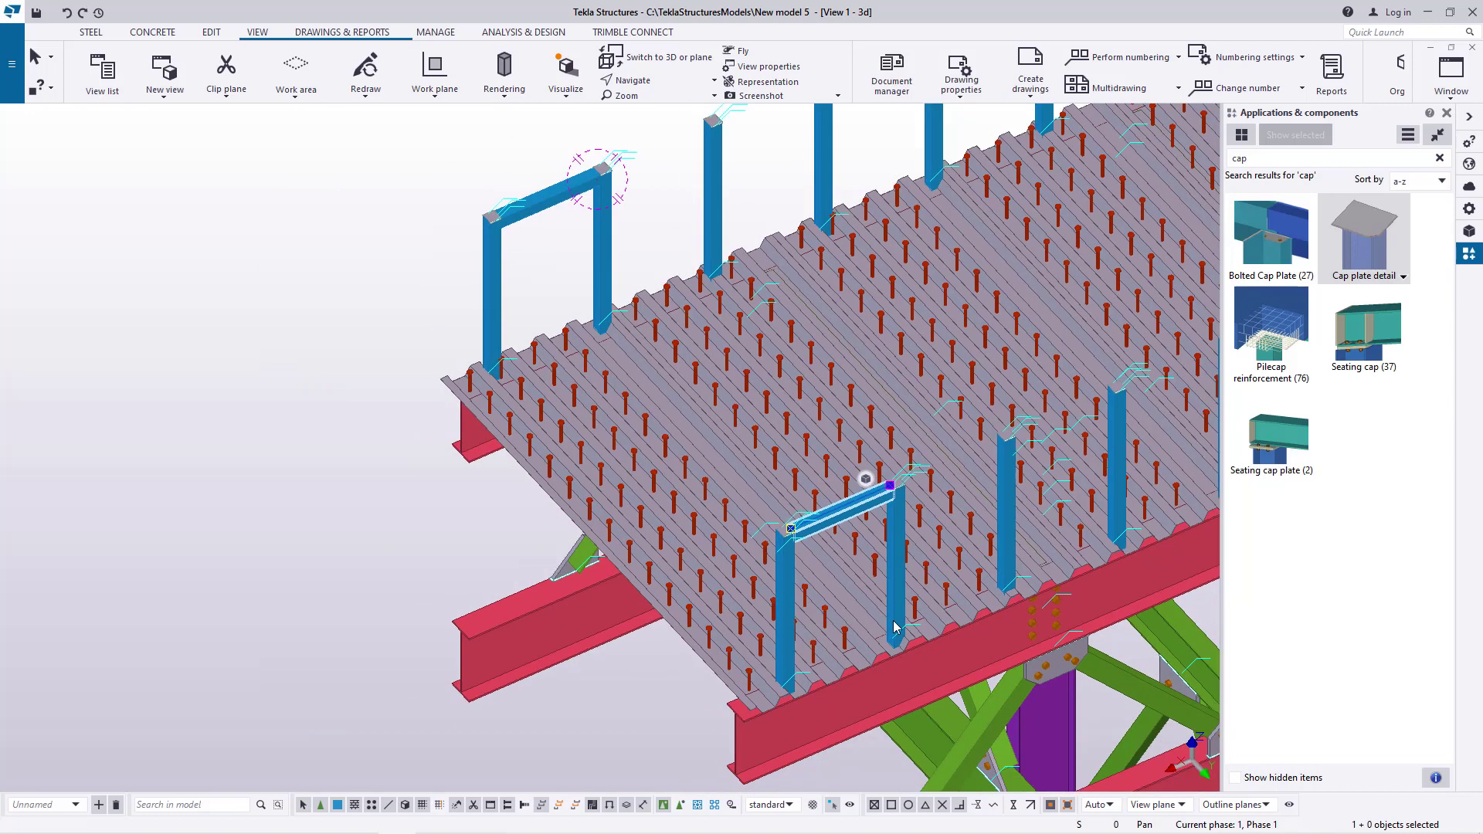
pyautogui.scroll(4, 612, 232)
pyautogui.click(532, 170)
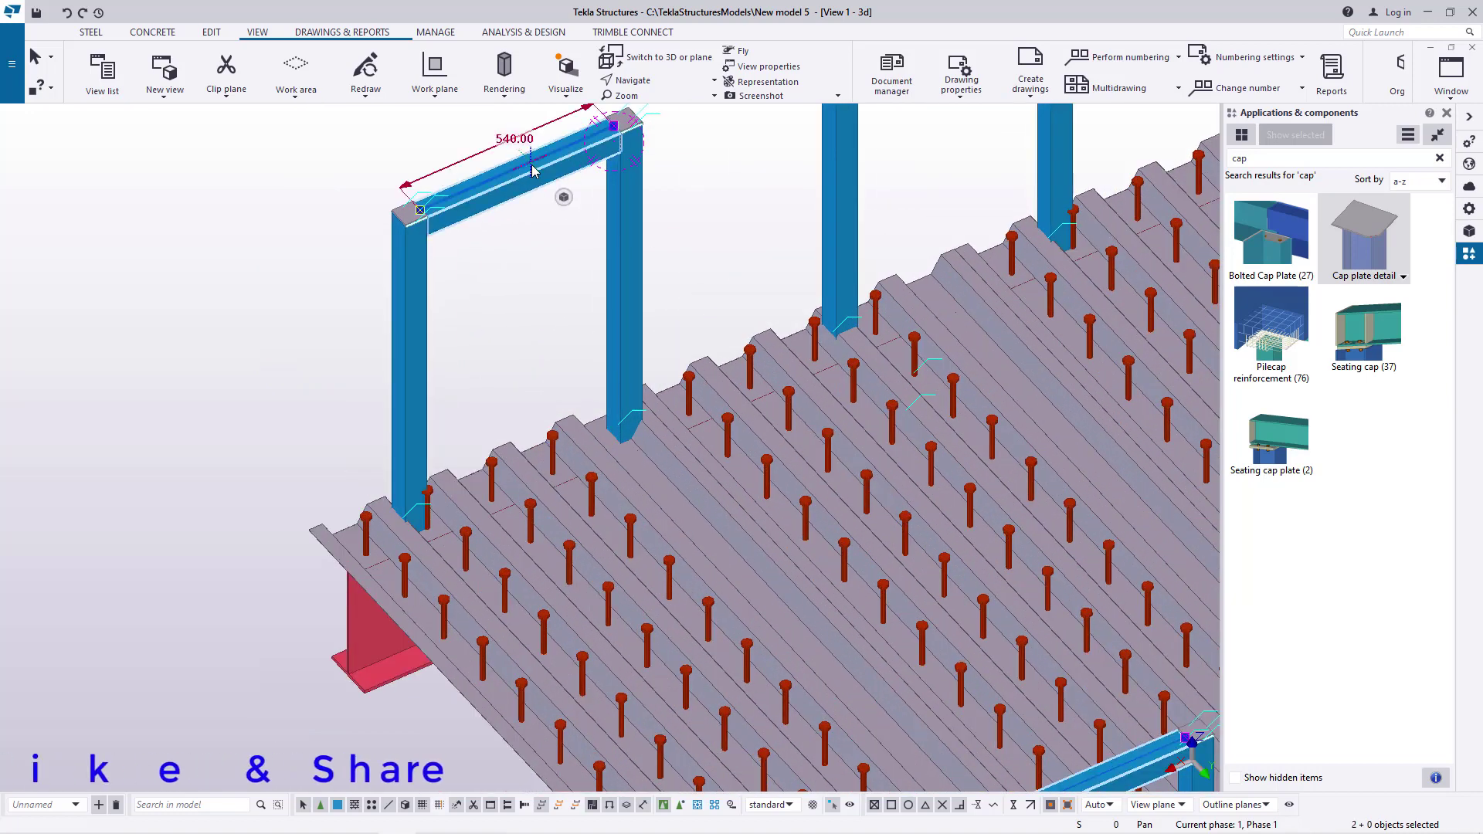
pyautogui.rightClick(506, 211)
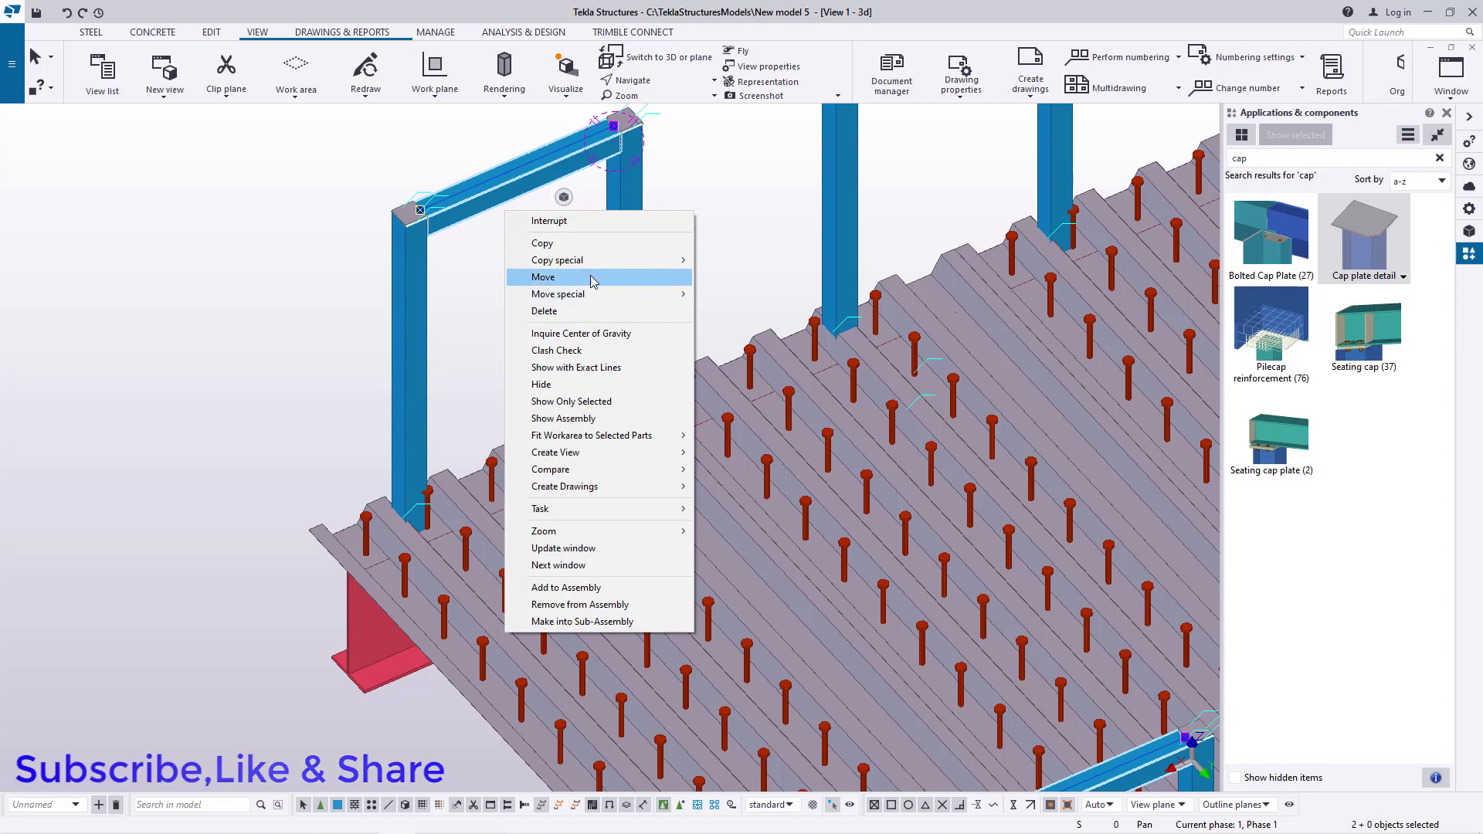
pyautogui.moveTo(593, 266)
pyautogui.click(645, 261)
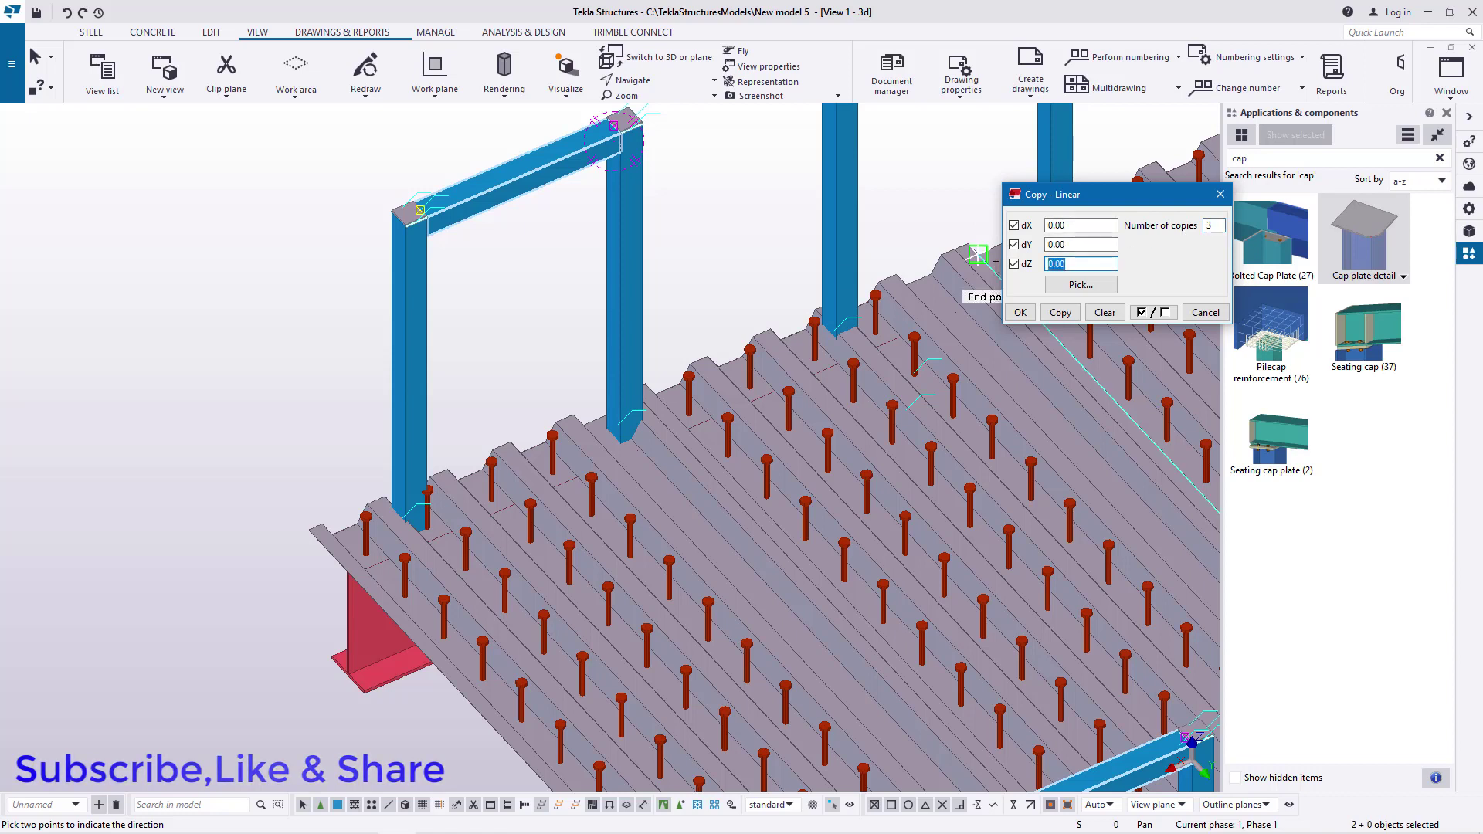
pyautogui.write('300')
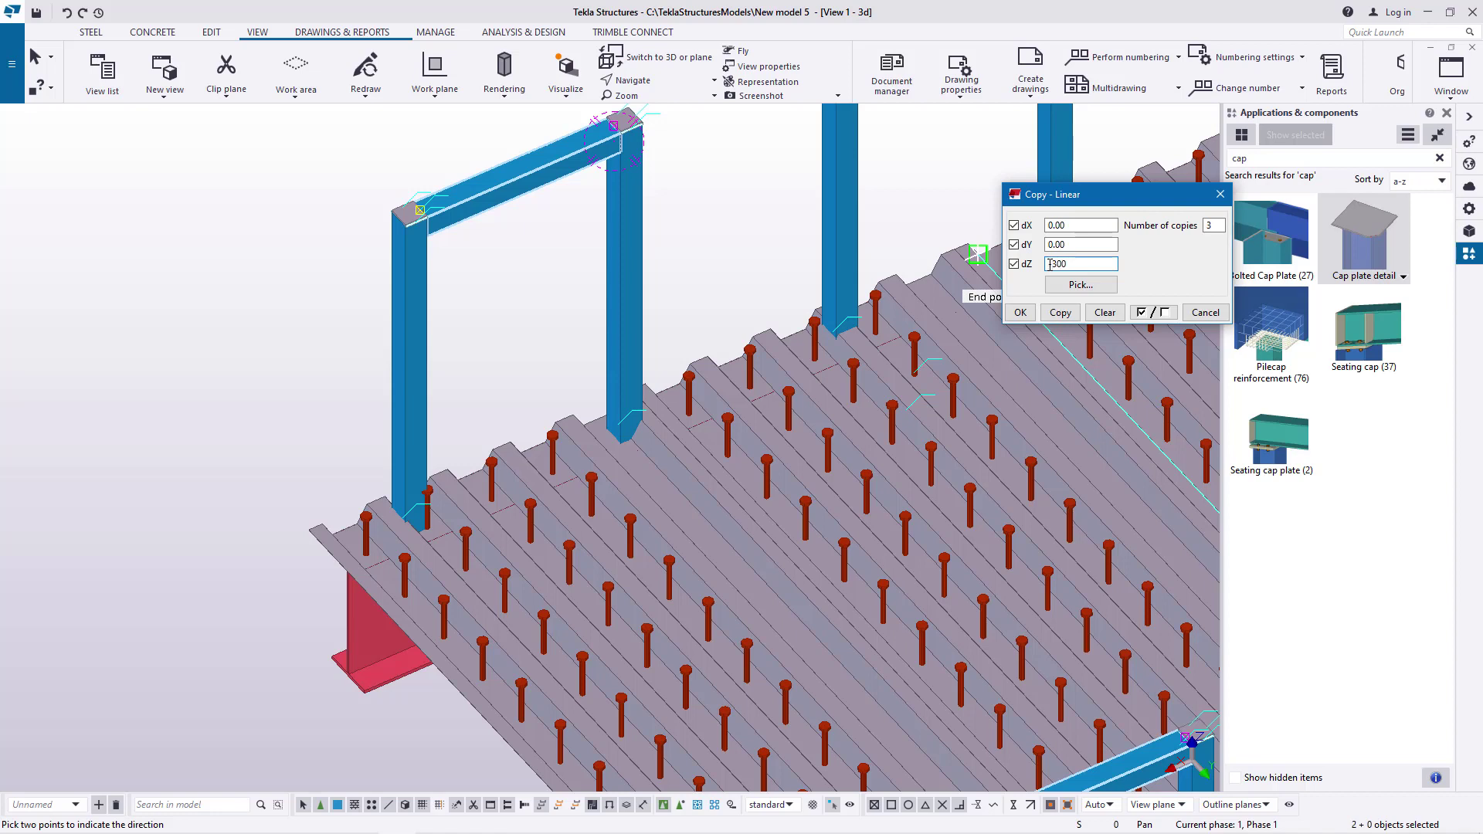
pyautogui.click(1060, 313)
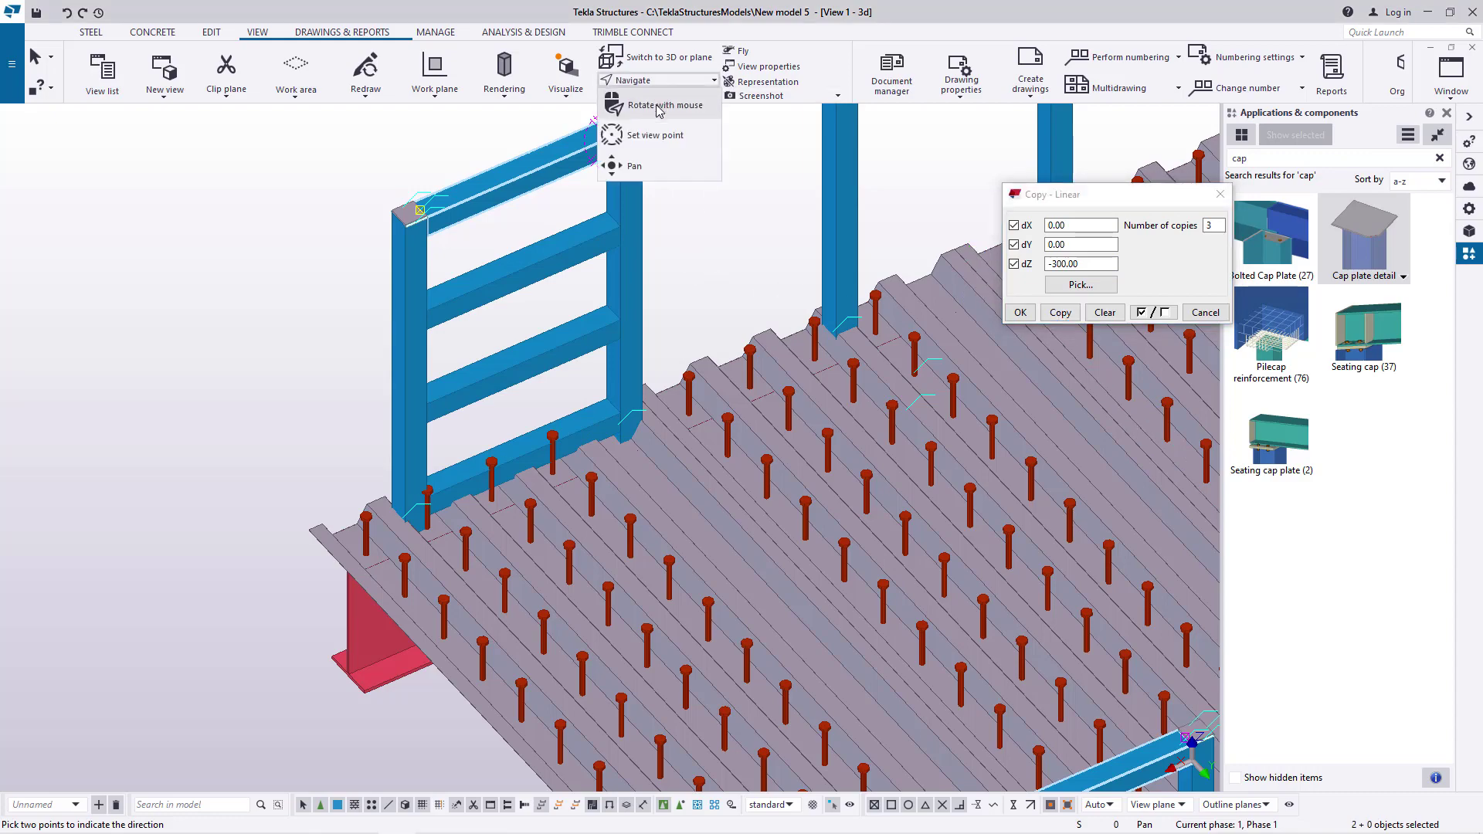
pyautogui.keyDown('ctrl'); pyautogui.moveTo(611, 260); pyautogui.dragTo(696, 210, button='middle'); pyautogui.keyUp('ctrl')
pyautogui.rightClick(703, 210)
pyautogui.click(734, 222)
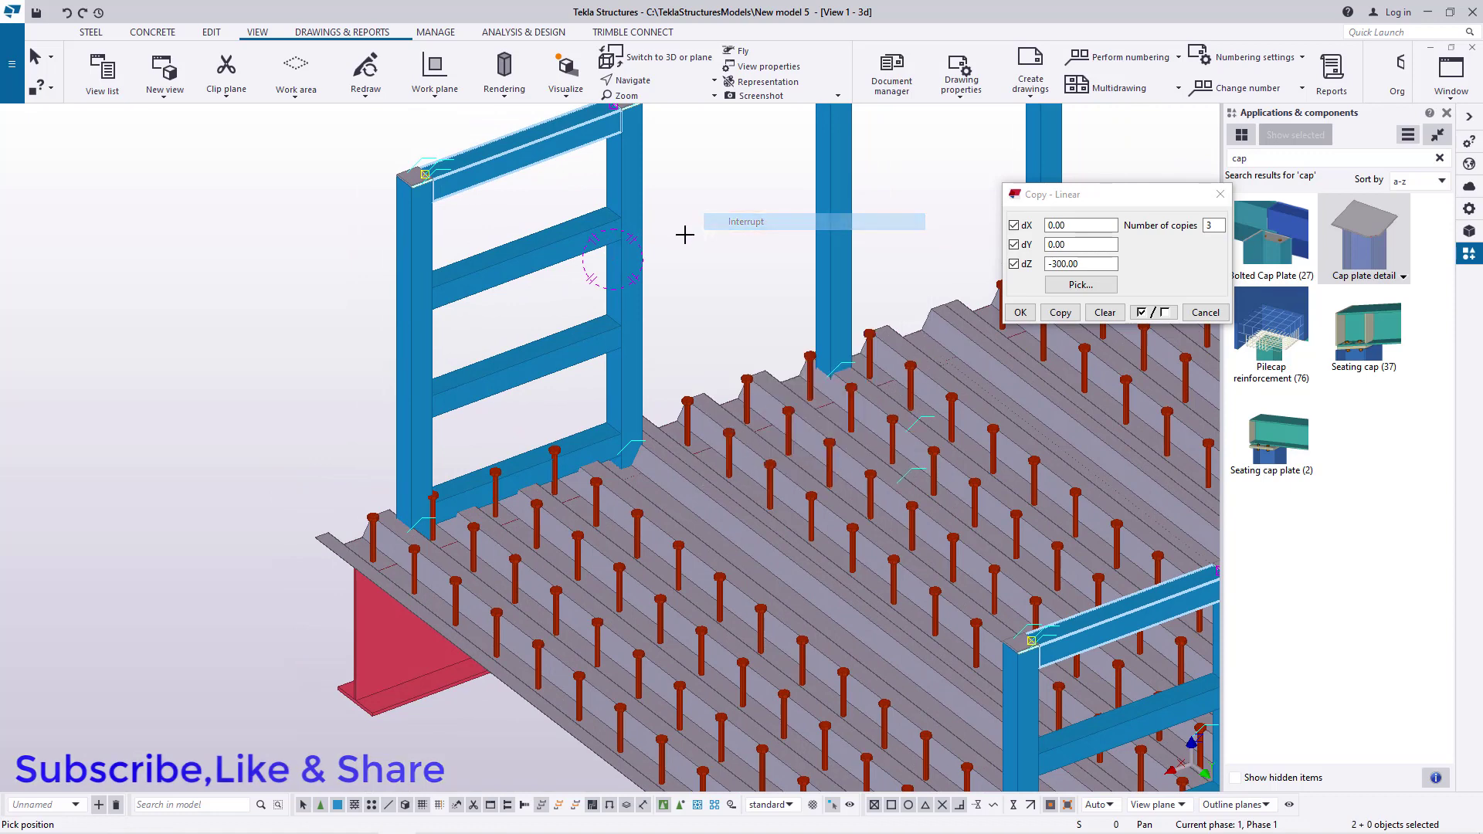
pyautogui.scroll(-2, 448, 313)
pyautogui.scroll(-1, 458, 312)
pyautogui.rightClick(598, 212)
pyautogui.click(624, 224)
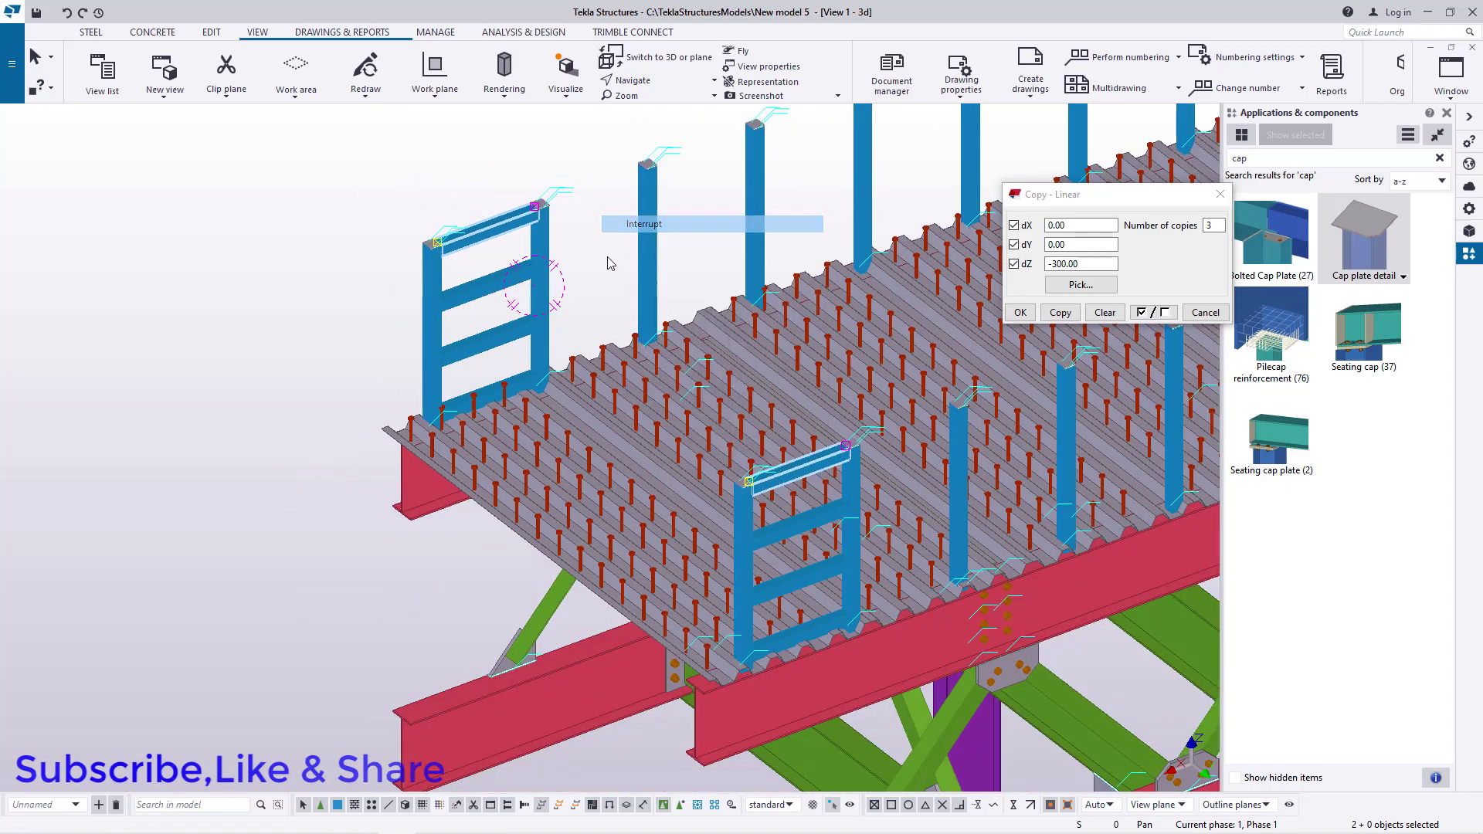
# Select the three lower rails on each side of the deck, open their shared beam properties and close the linear copy dialog.
pyautogui.scroll(1, 525, 293)
pyautogui.scroll(2, 517, 288)
pyautogui.click(489, 258)
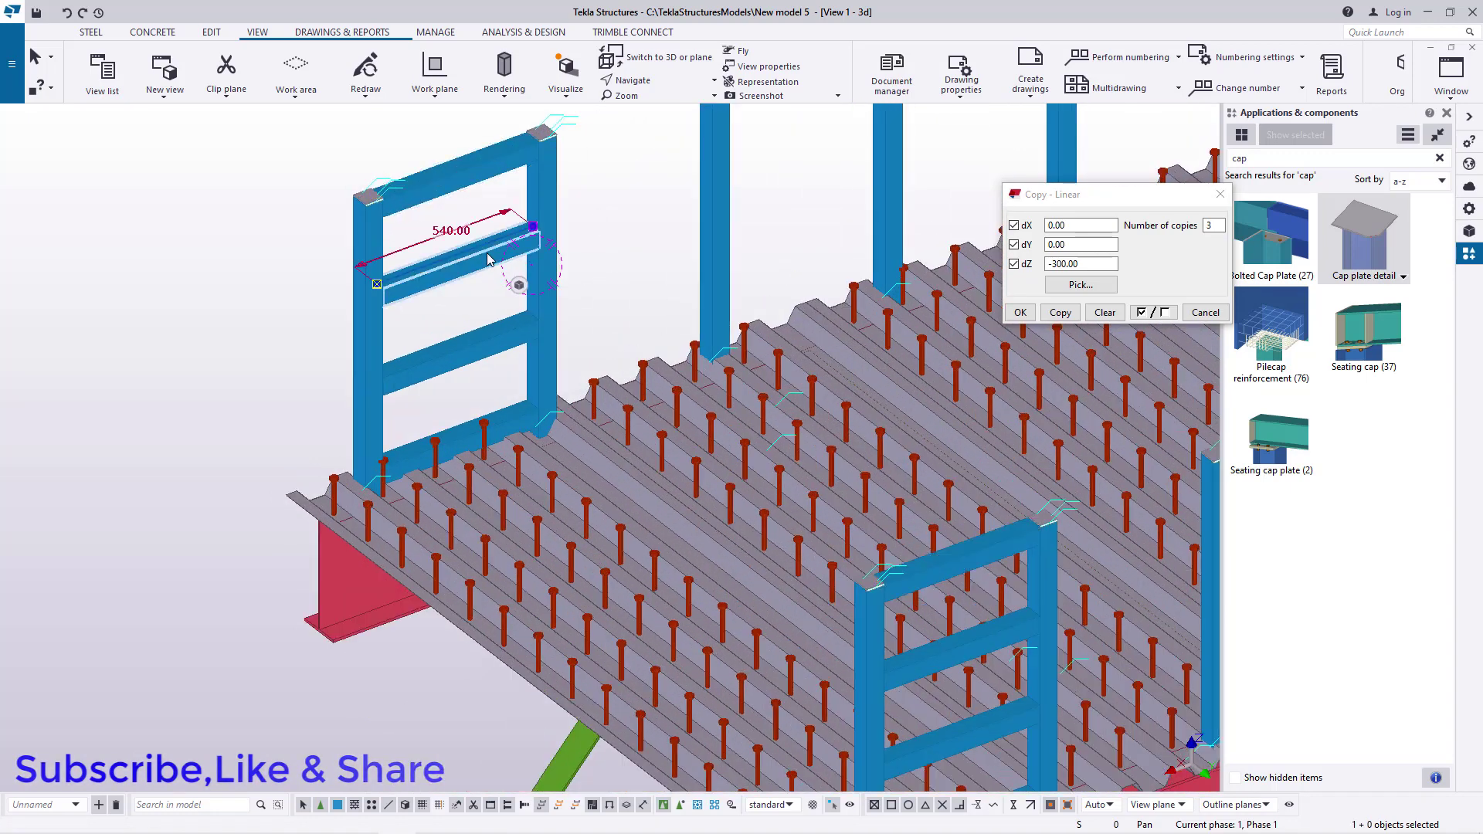
pyautogui.scroll(-3, 994, 645)
pyautogui.scroll(4, 893, 603)
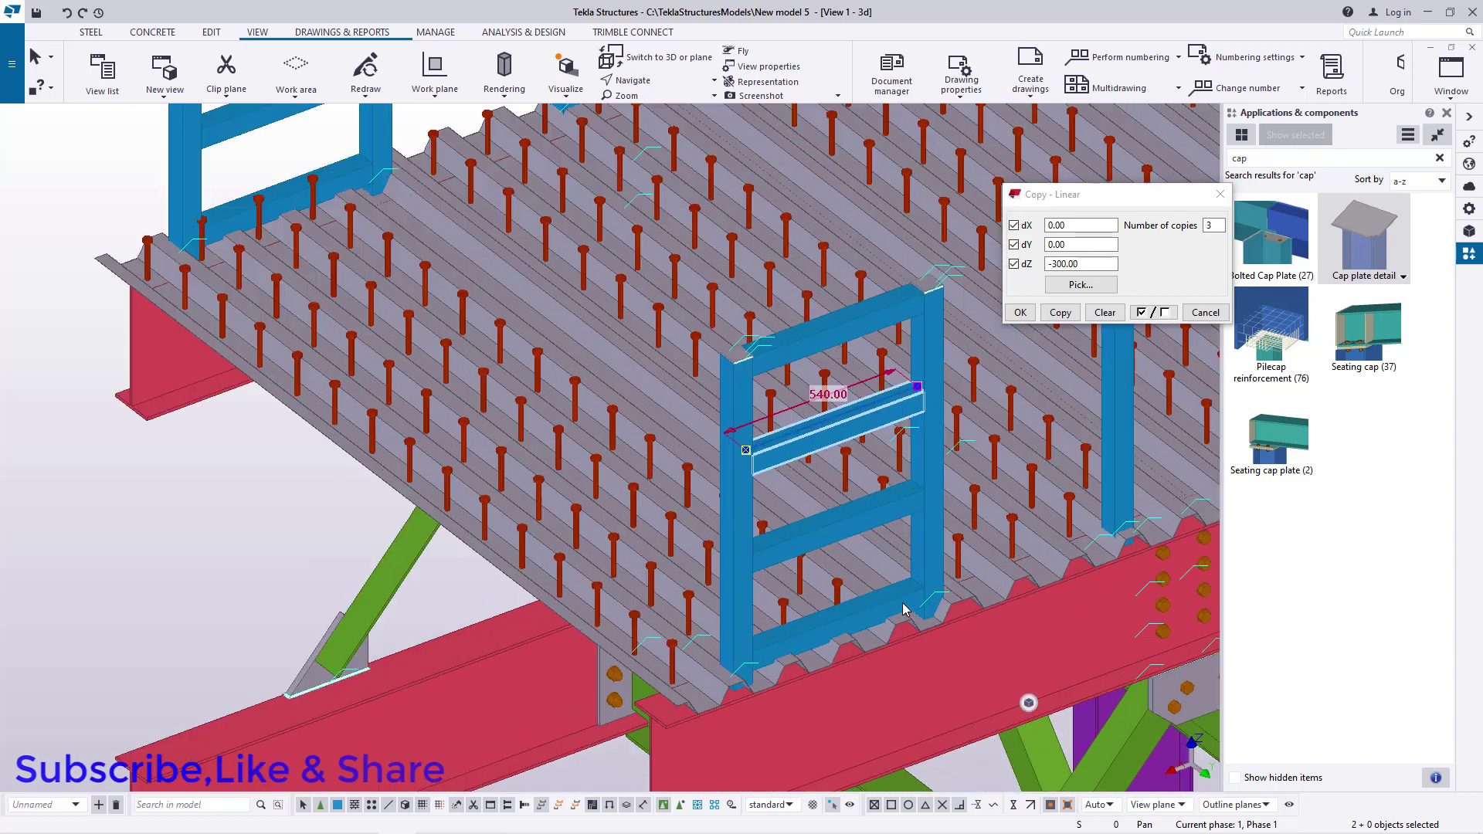
pyautogui.keyDown('shift'); pyautogui.click(892, 585); pyautogui.keyUp('shift')
pyautogui.keyDown('shift'); pyautogui.click(873, 513); pyautogui.keyUp('shift')
pyautogui.scroll(-3, 873, 514)
pyautogui.scroll(3, 533, 286)
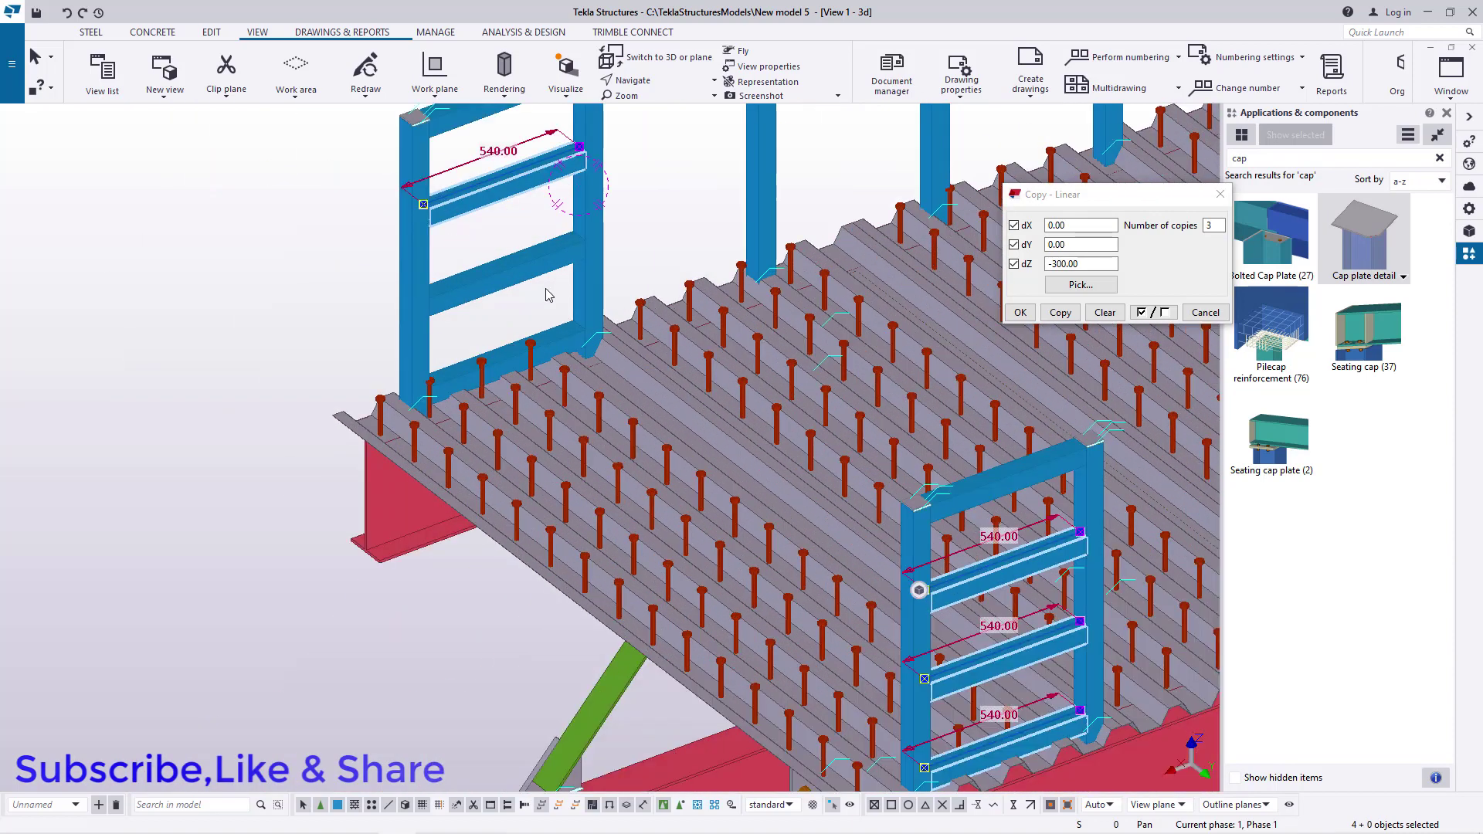
pyautogui.keyDown('shift'); pyautogui.click(533, 285); pyautogui.keyUp('shift')
pyautogui.keyDown('shift'); pyautogui.doubleClick(550, 349); pyautogui.keyUp('shift')
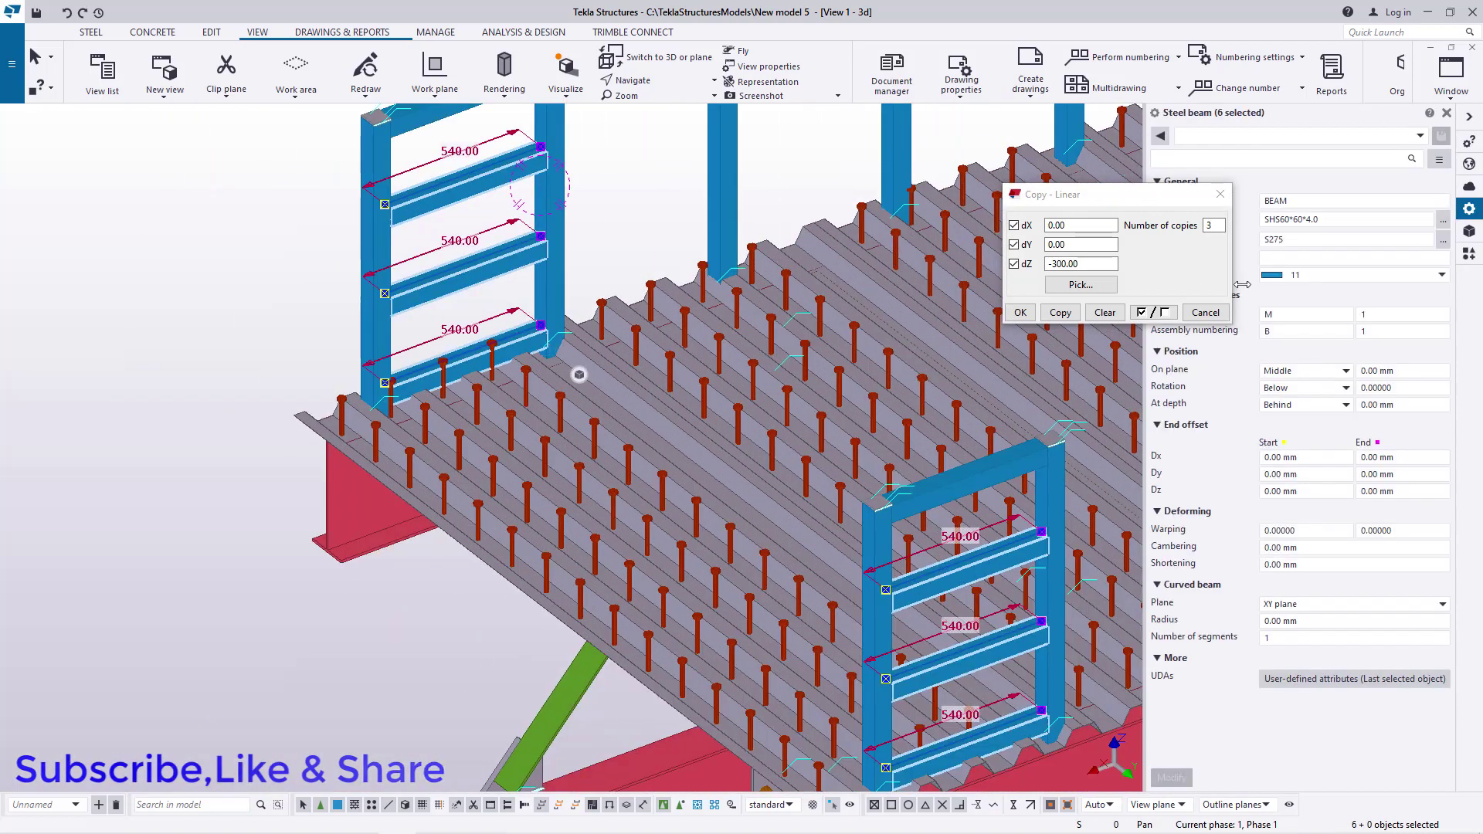
pyautogui.click(1221, 194)
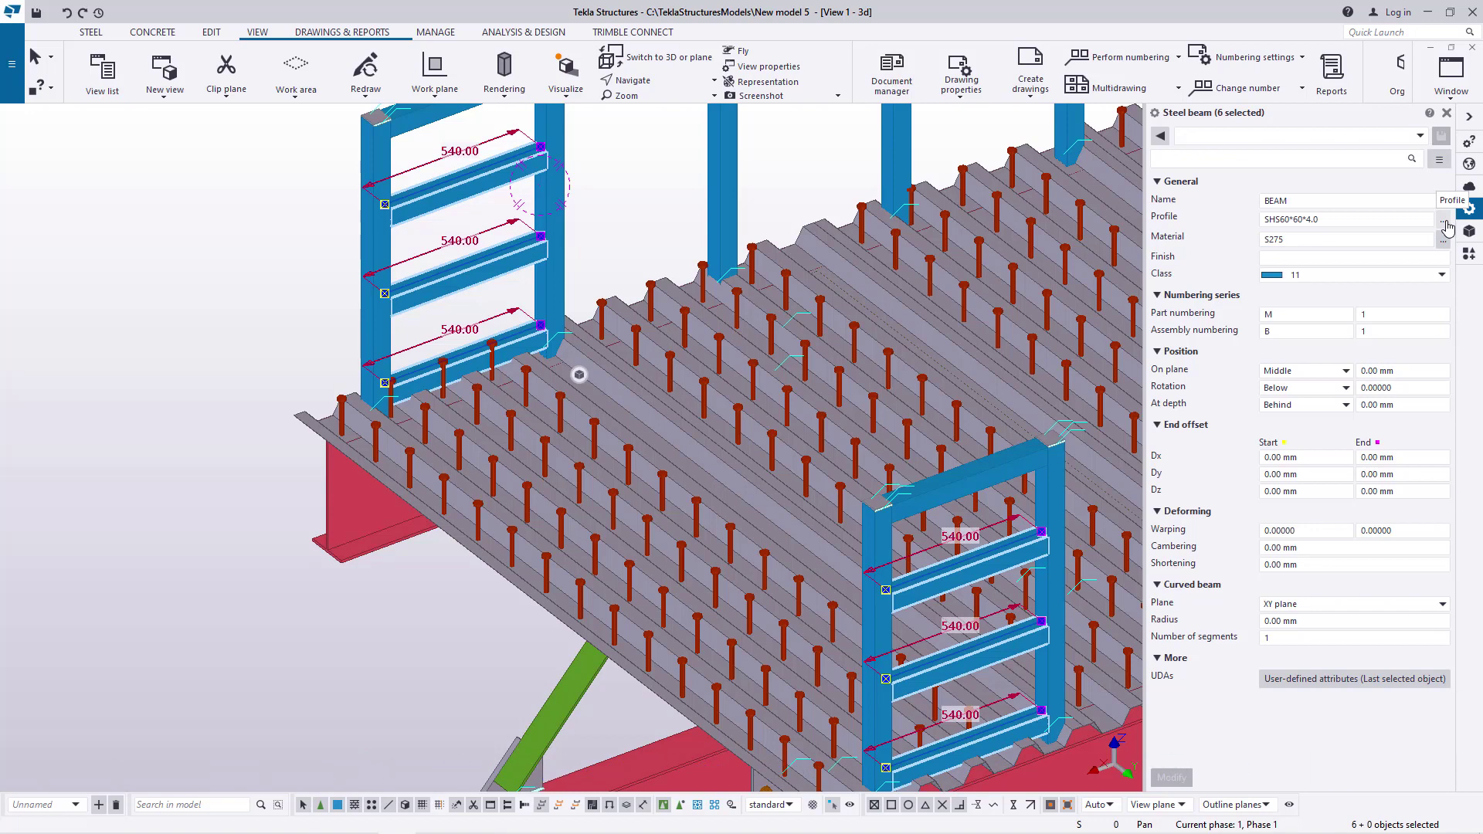
# Change the profile of the six selected lower rails to SHS40*40*4.0, apply the modification and close the beam properties.
pyautogui.click(1444, 223)
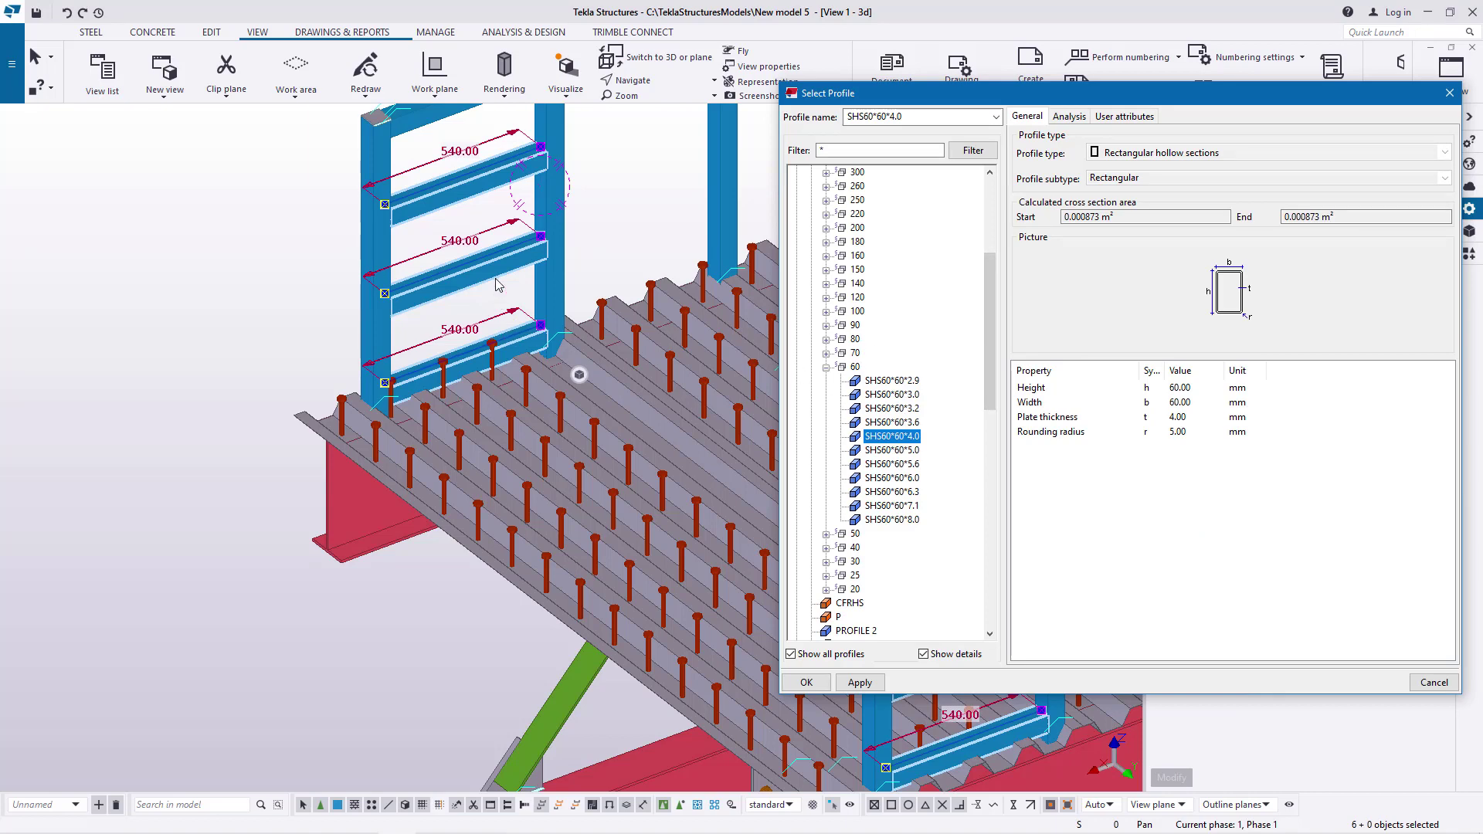
pyautogui.scroll(3, 484, 267)
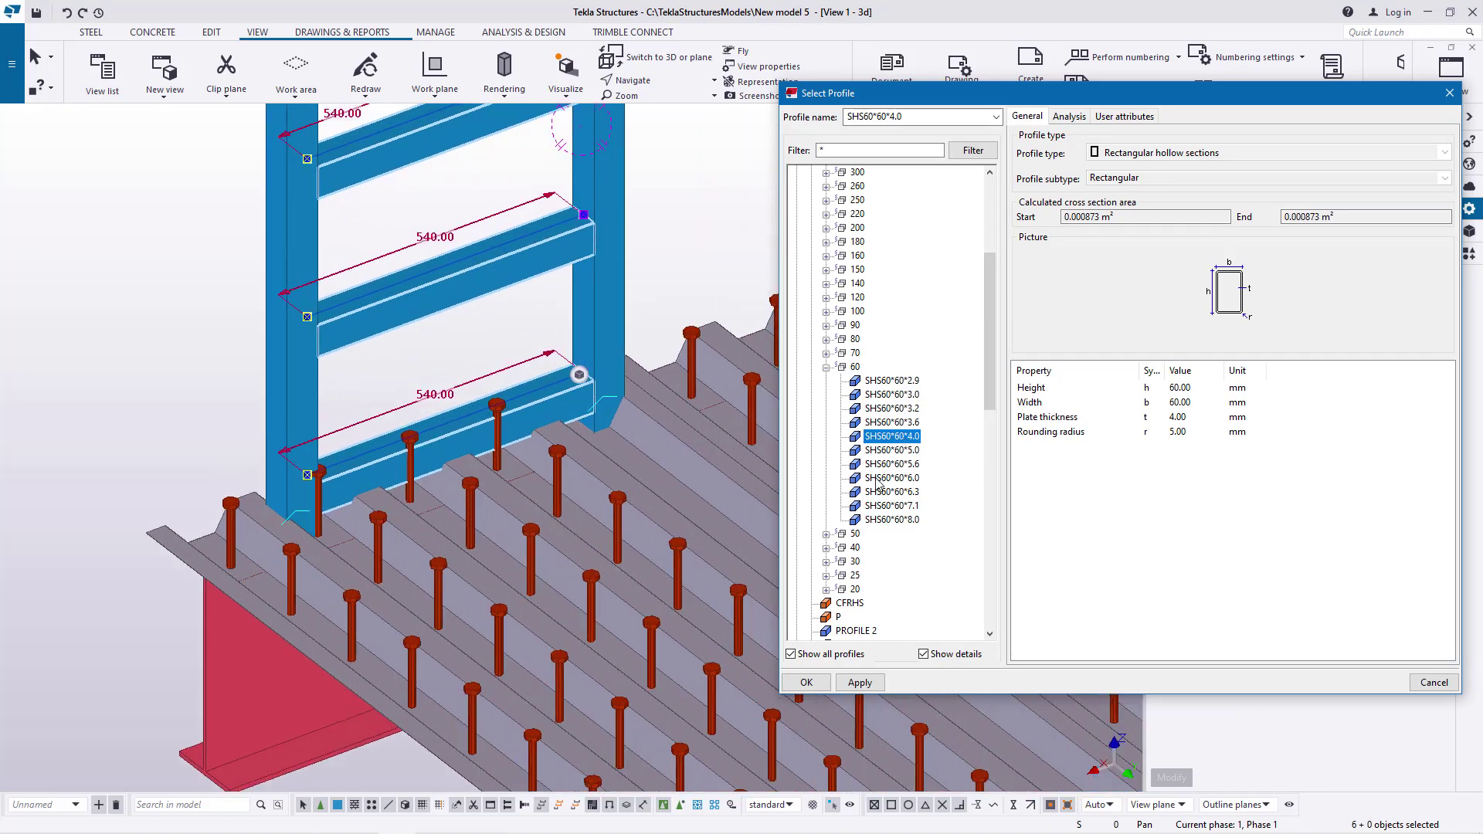
pyautogui.click(826, 548)
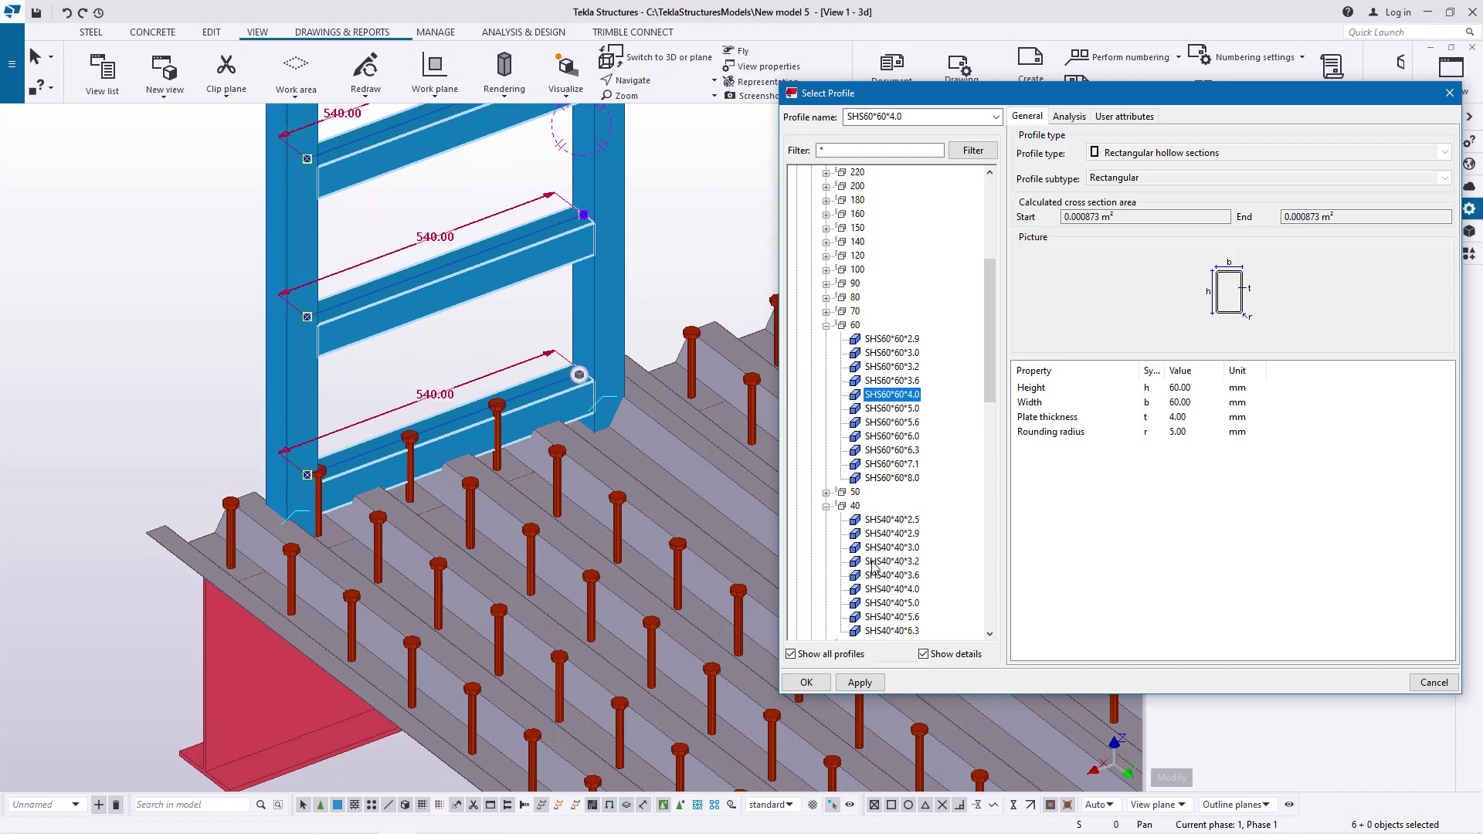
pyautogui.click(911, 590)
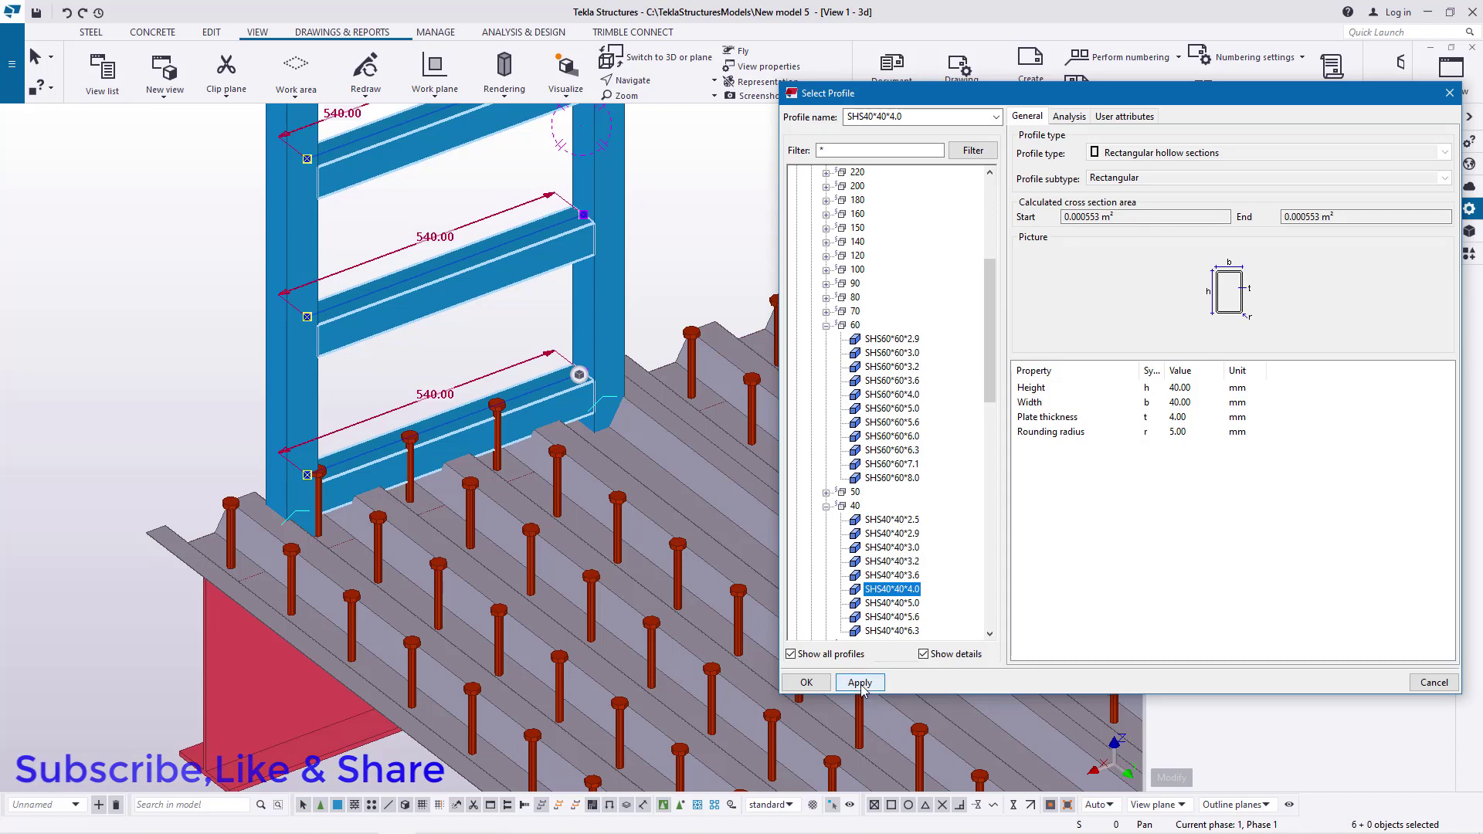
pyautogui.click(806, 682)
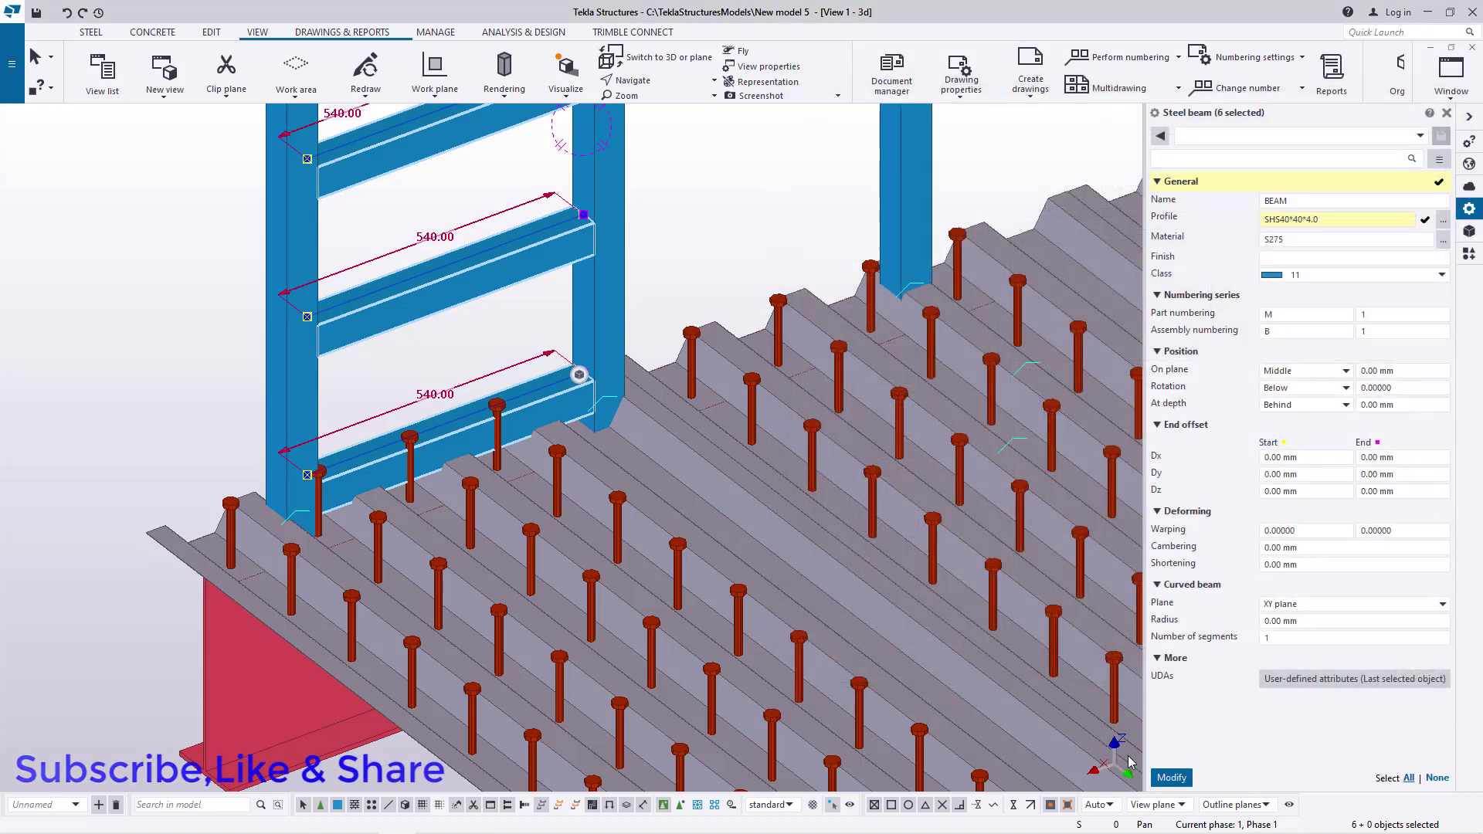
pyautogui.click(1171, 780)
pyautogui.click(748, 167)
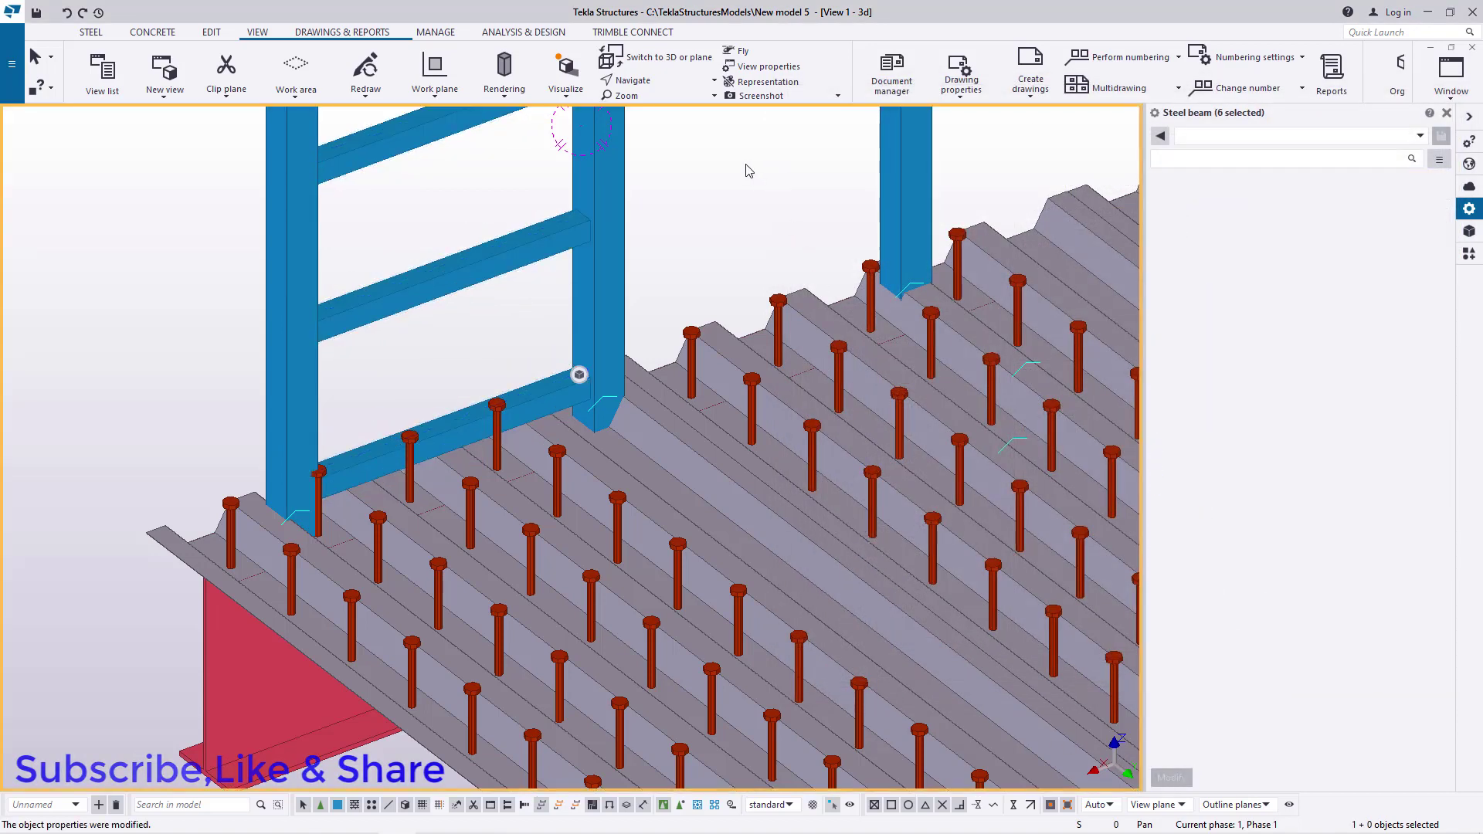
pyautogui.scroll(-3, 451, 377)
pyautogui.click(1447, 113)
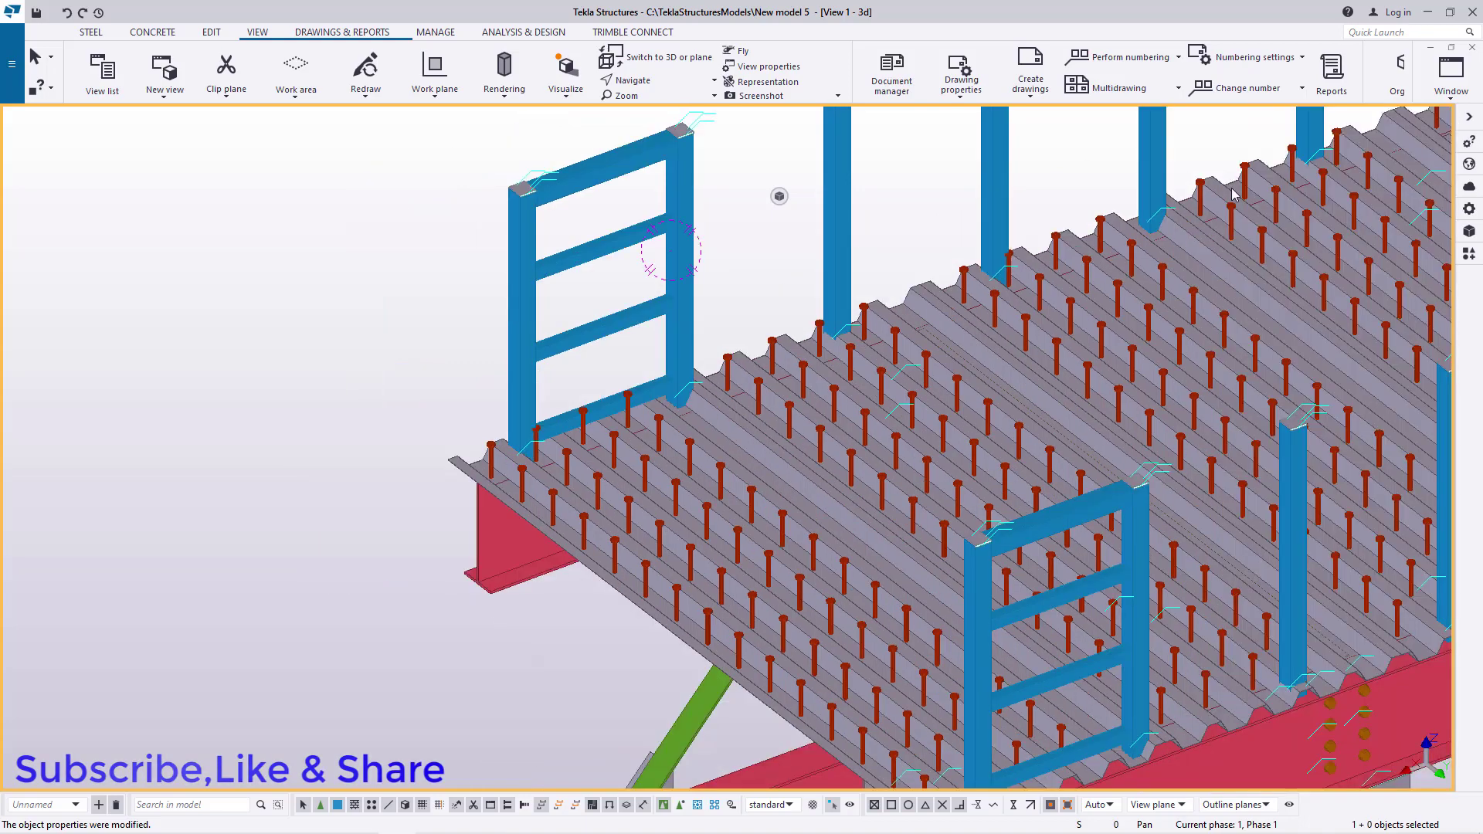
# Select the three lower rails between the end posts on the near side of the deck.
pyautogui.scroll(-3, 387, 414)
pyautogui.scroll(3, 707, 463)
pyautogui.scroll(2, 838, 550)
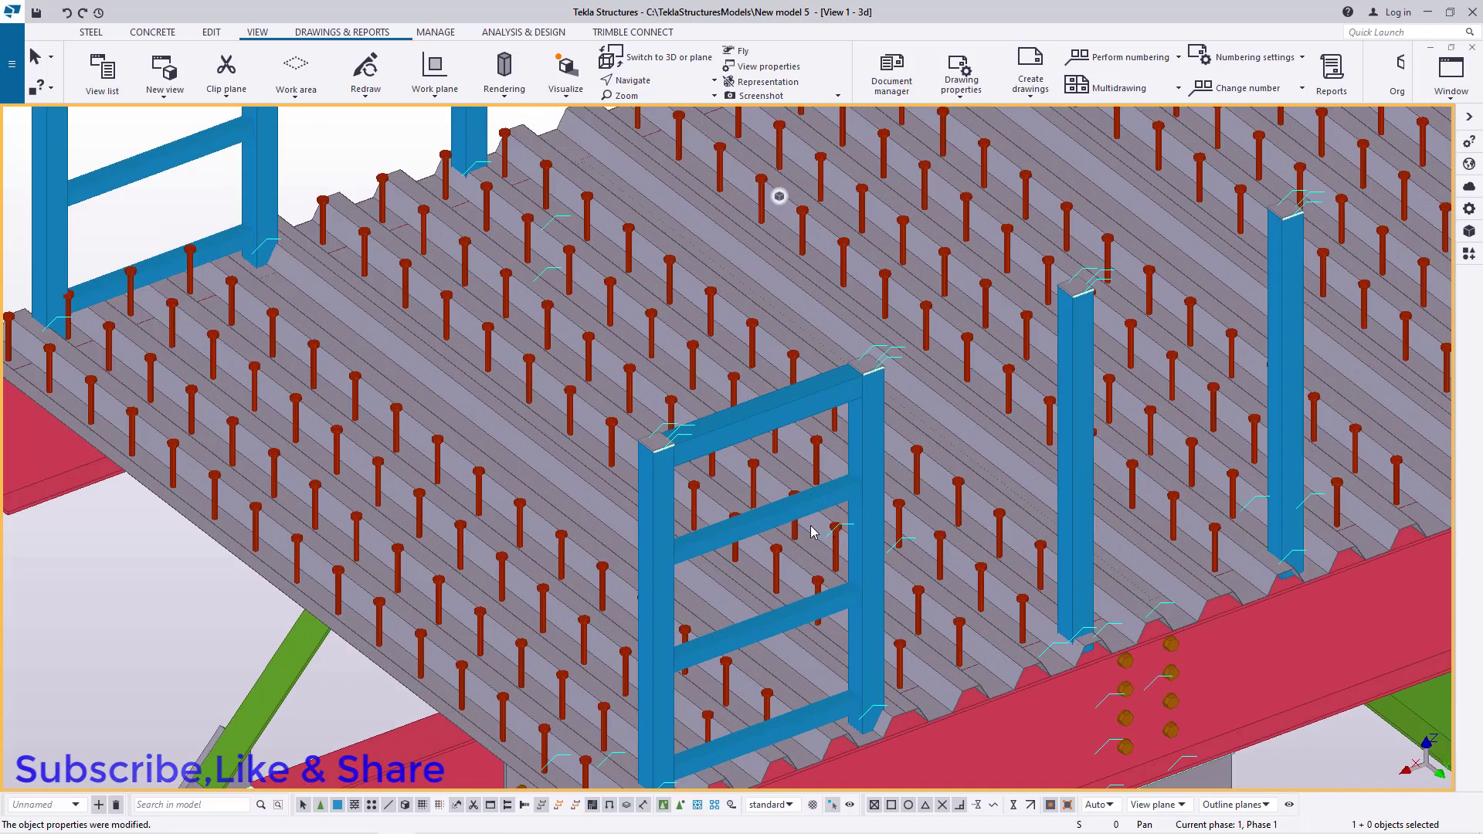
pyautogui.click(787, 516)
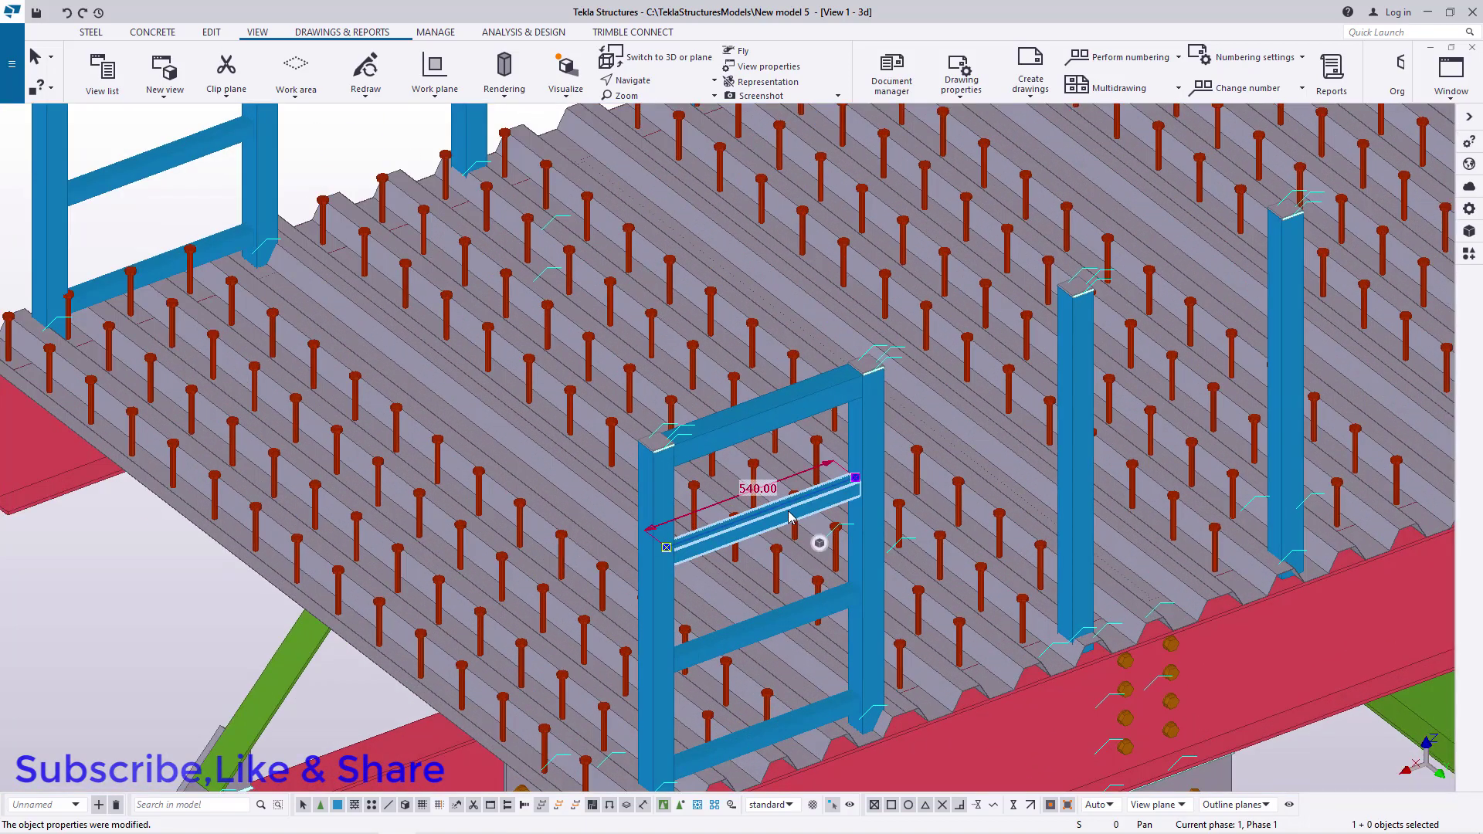
pyautogui.keyDown('ctrl'); pyautogui.click(821, 714); pyautogui.keyUp('ctrl')
pyautogui.keyDown('ctrl'); pyautogui.click(808, 615); pyautogui.keyUp('ctrl')
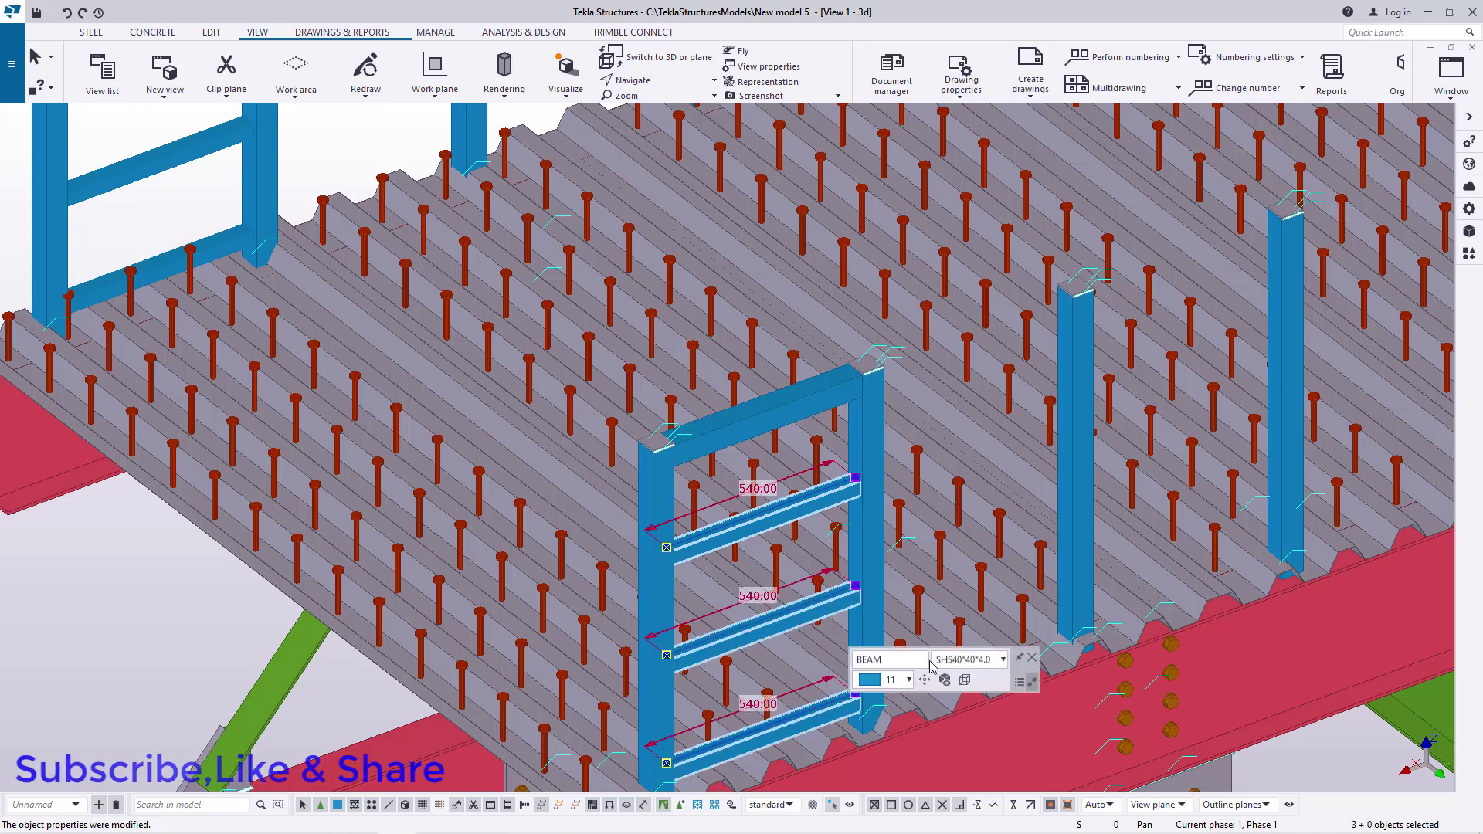
# Add all four rails of the opposite end frame and the near frame's top rail to the selection.
pyautogui.scroll(-2, 502, 438)
pyautogui.scroll(4, 288, 299)
pyautogui.keyDown('ctrl'); pyautogui.click(393, 360); pyautogui.keyUp('ctrl')
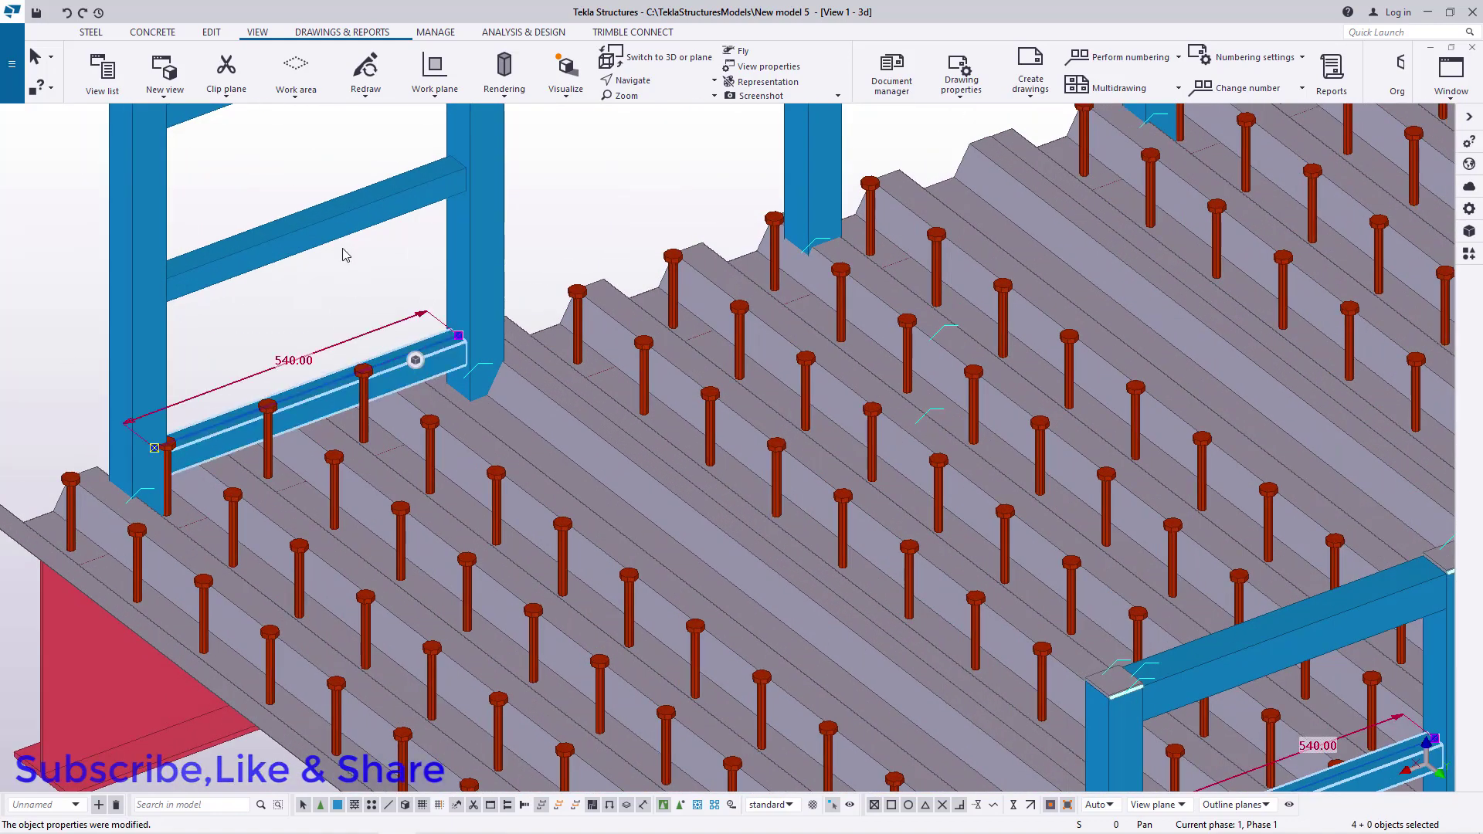
pyautogui.keyDown('ctrl'); pyautogui.click(330, 229); pyautogui.keyUp('ctrl')
pyautogui.scroll(-4, 502, 525)
pyautogui.scroll(3, 451, 313)
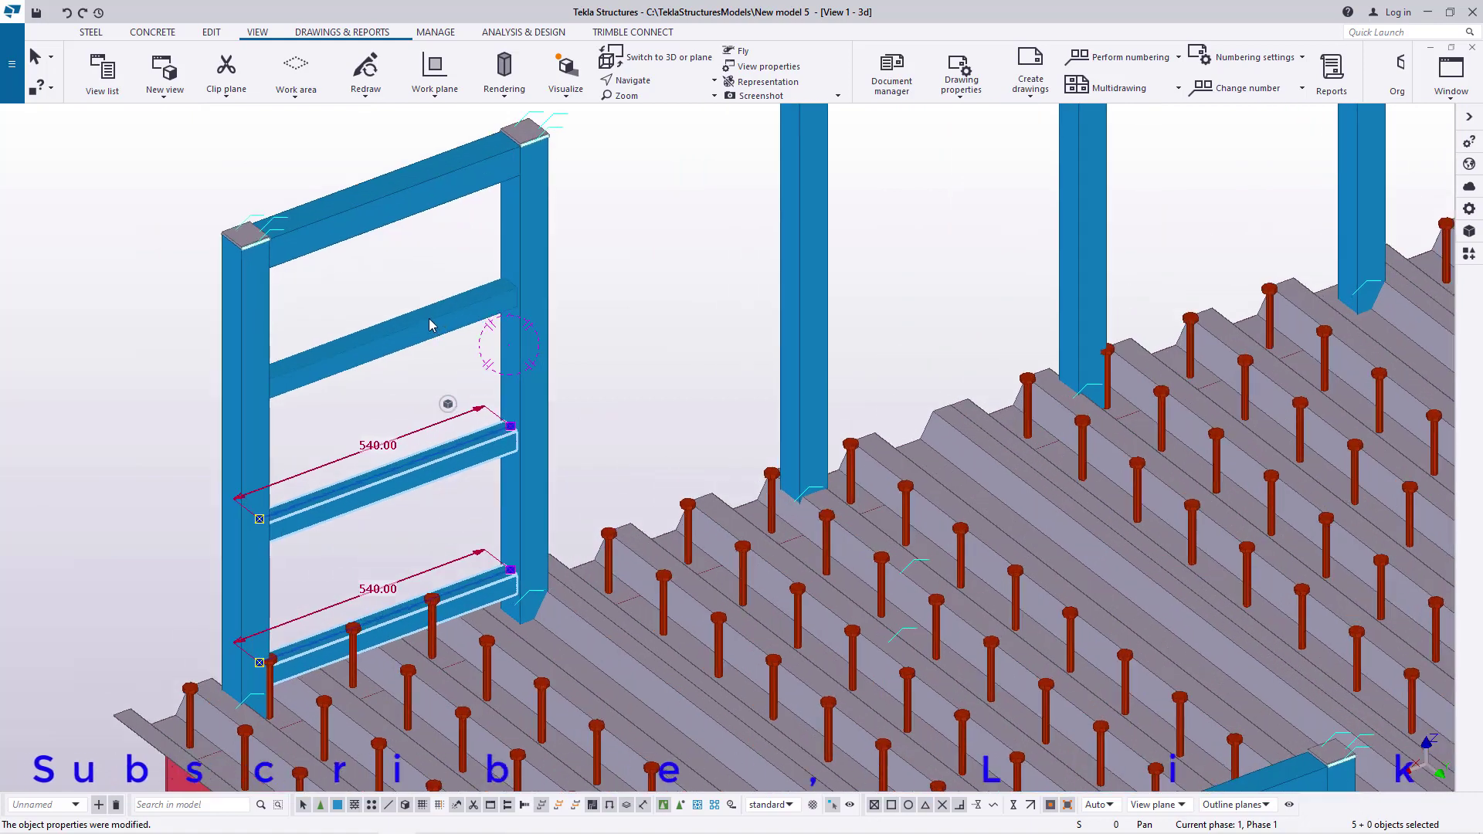
pyautogui.keyDown('ctrl'); pyautogui.click(431, 325); pyautogui.keyUp('ctrl')
pyautogui.keyDown('ctrl'); pyautogui.click(419, 219); pyautogui.keyUp('ctrl')
pyautogui.scroll(-4, 375, 222)
pyautogui.scroll(4, 698, 467)
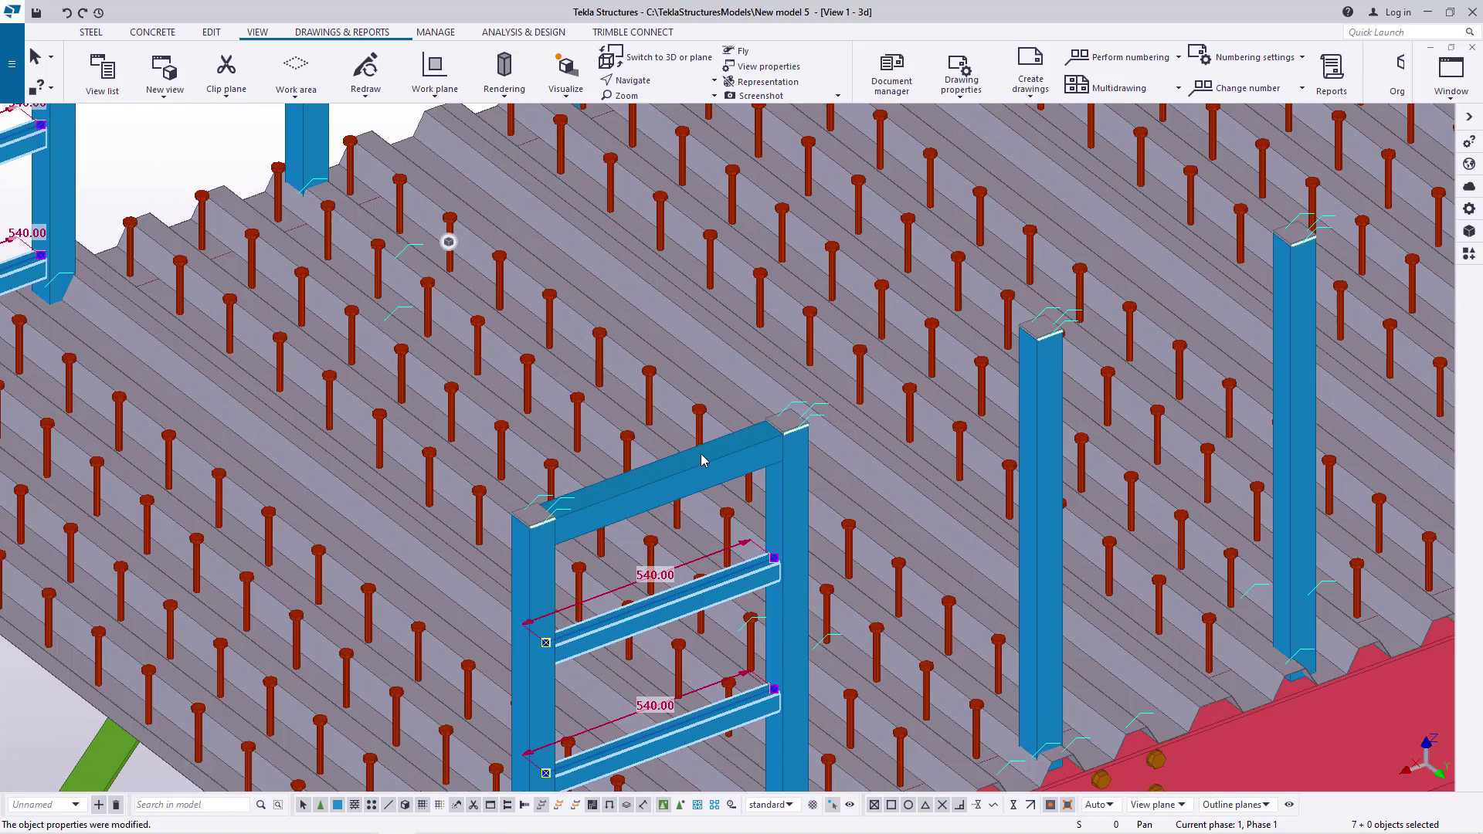
pyautogui.keyDown('ctrl'); pyautogui.click(698, 469); pyautogui.keyUp('ctrl')
pyautogui.scroll(-5, 698, 469)
pyautogui.scroll(3, 533, 317)
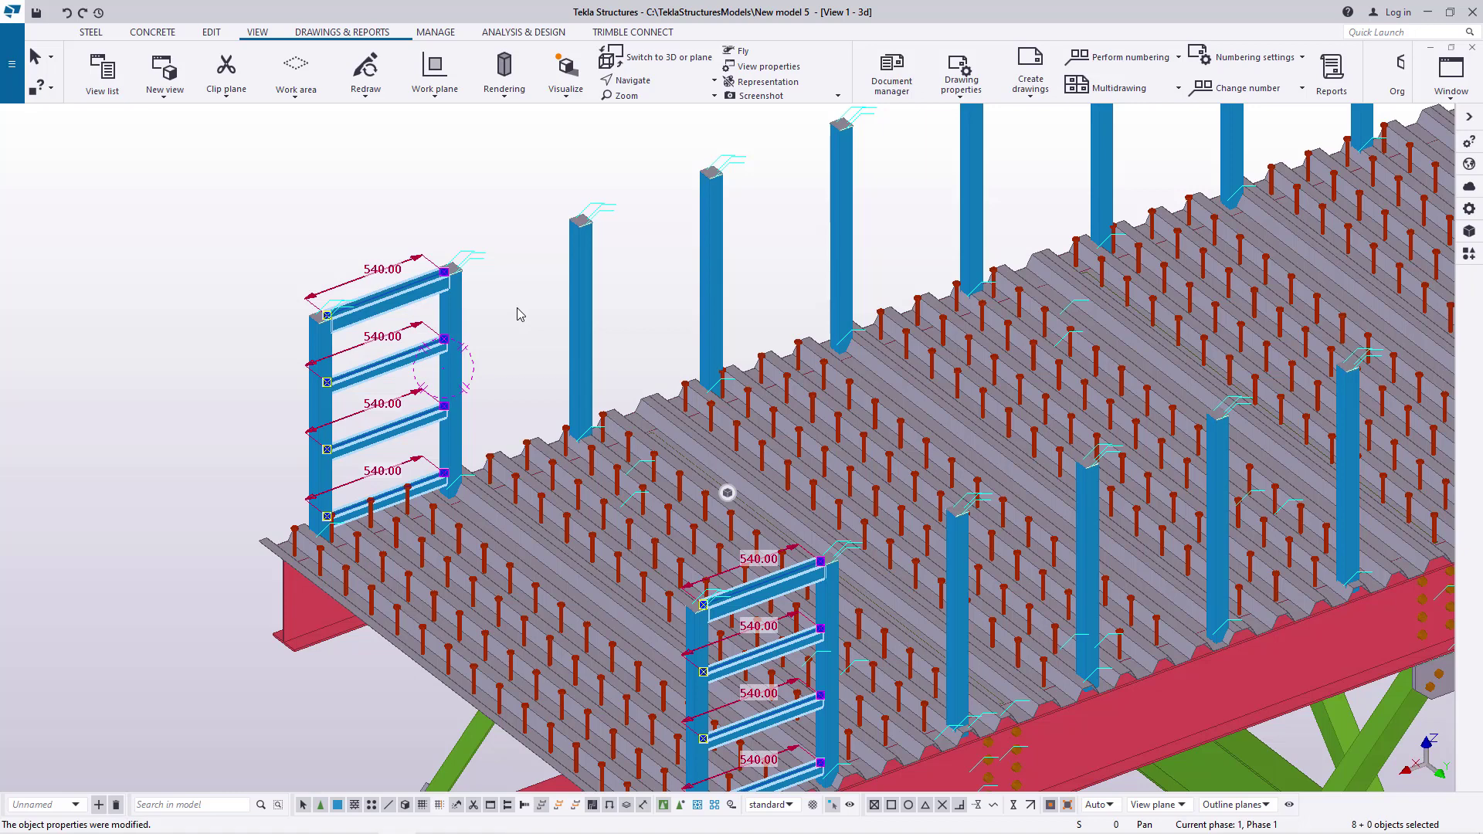
# Copy the eight selected rails linearly along the deck, with 158 copies at a dX of -600 mm and dZ of 0, and end the copy command.
pyautogui.rightClick(512, 268)
pyautogui.moveTo(591, 325)
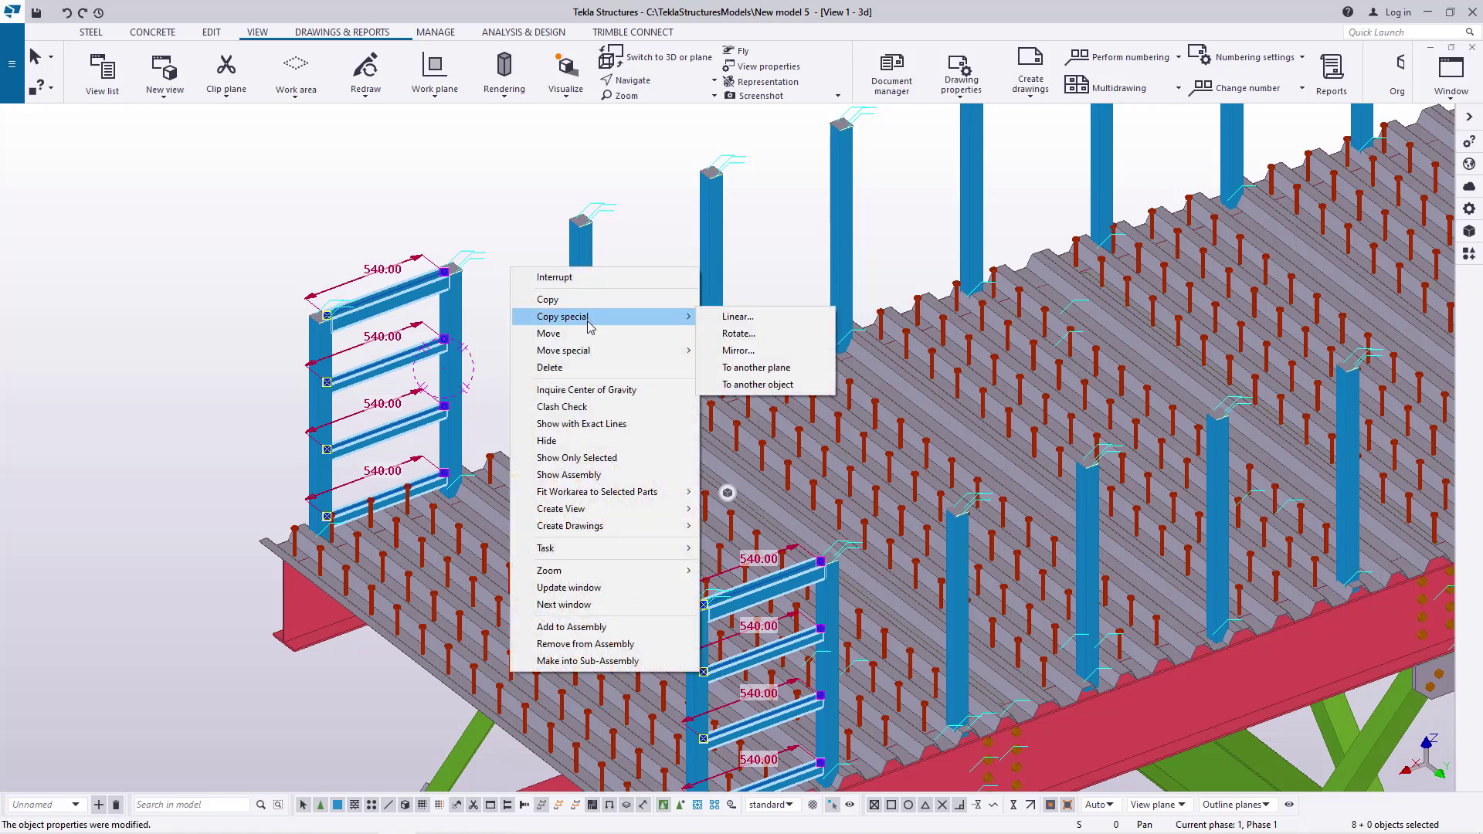
pyautogui.click(782, 320)
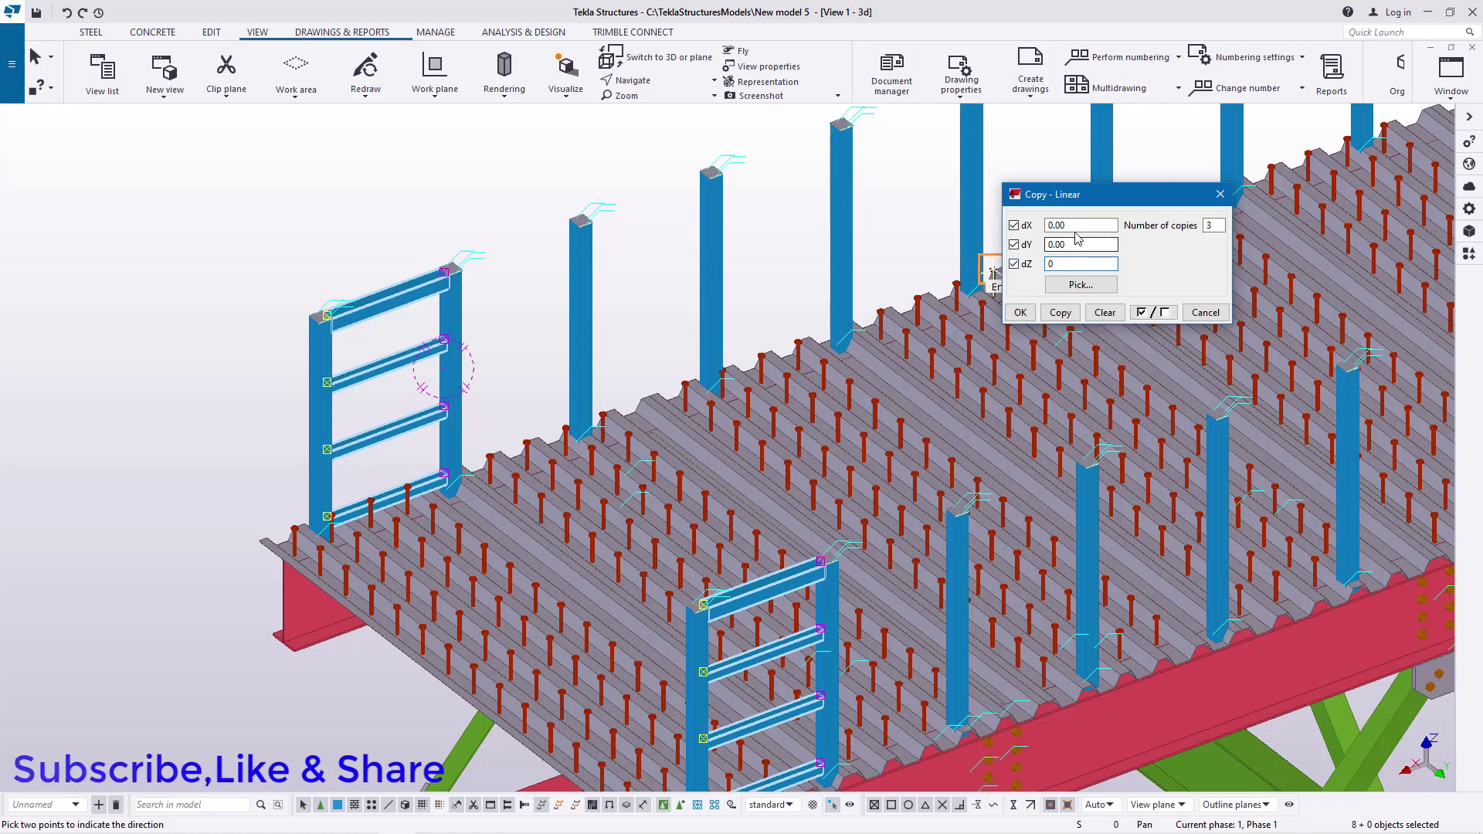
pyautogui.write('0')
pyautogui.moveTo(1073, 225); pyautogui.dragTo(1012, 226)
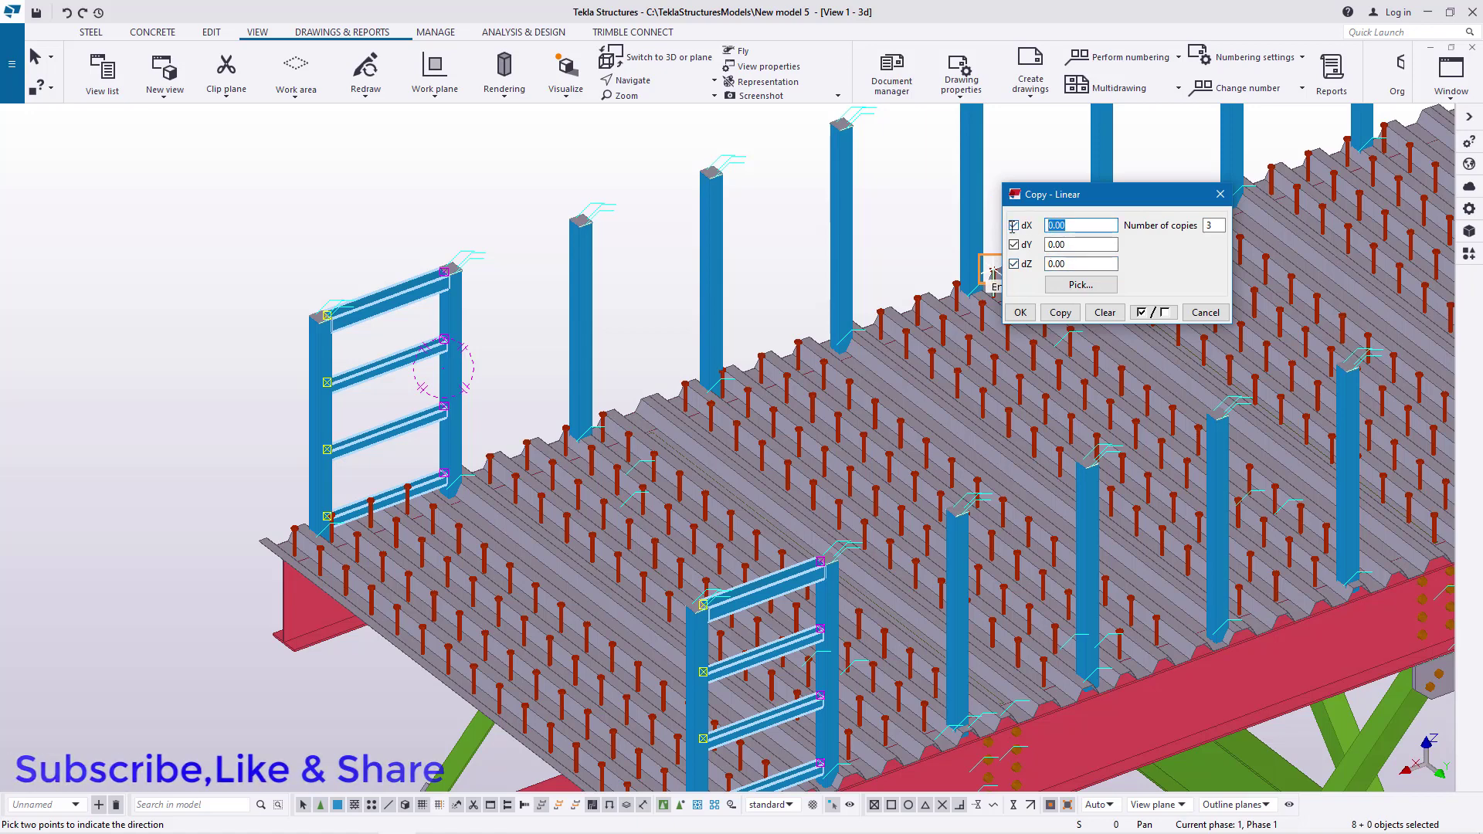
pyautogui.write('-600')
pyautogui.doubleClick(1217, 226)
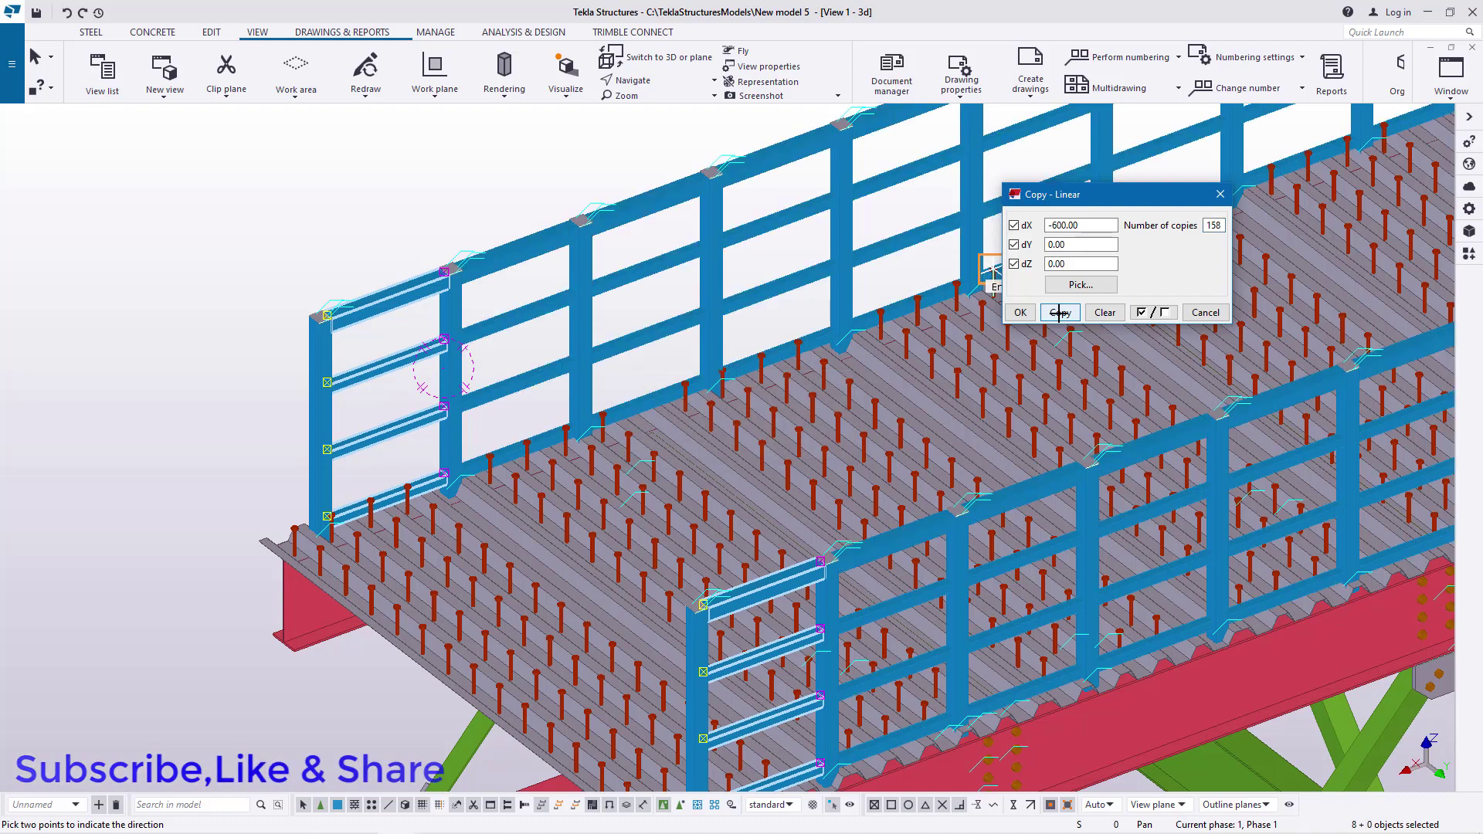
pyautogui.click(1020, 313)
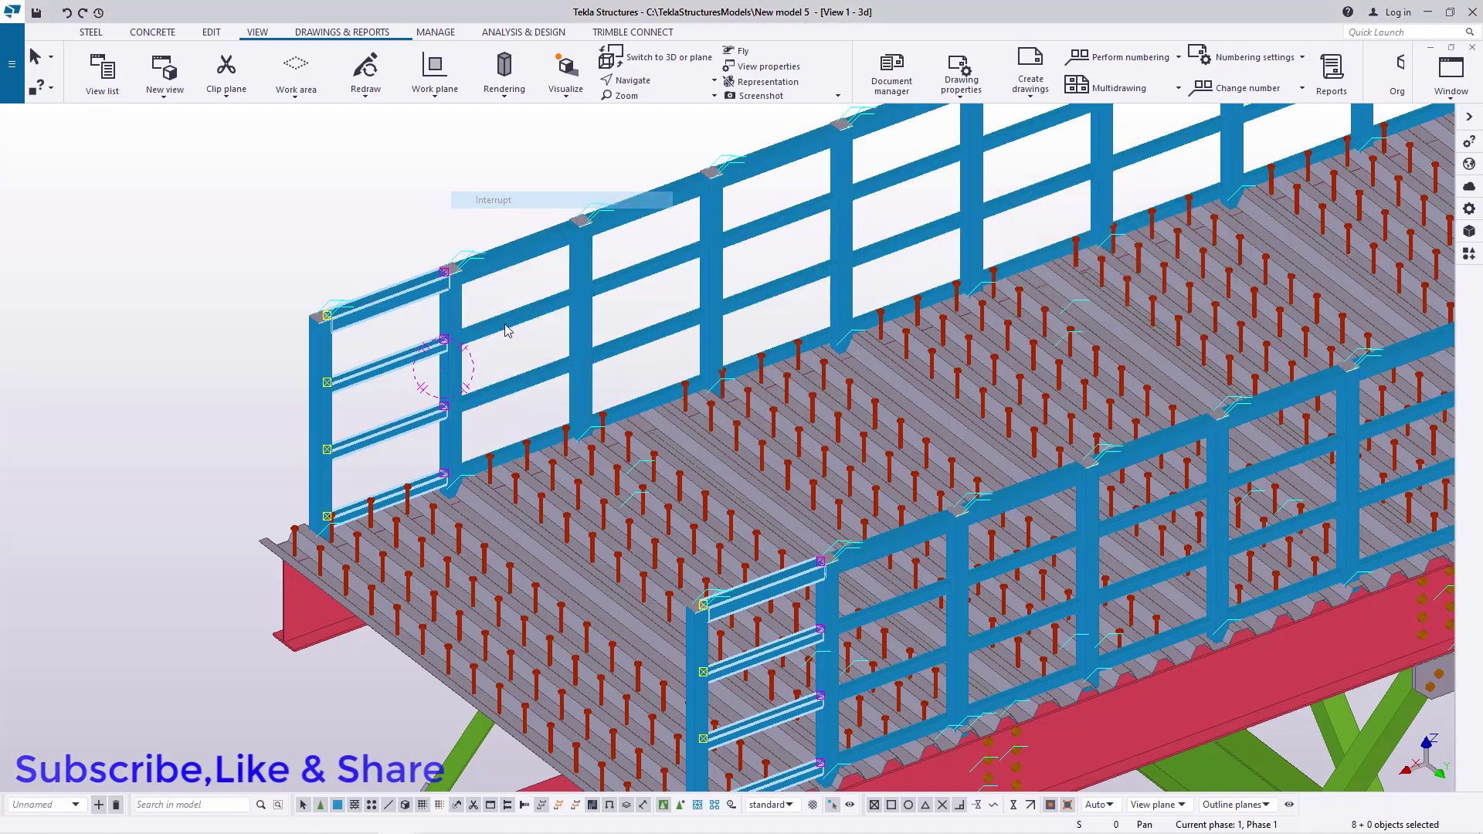
# Delete the surplus rails that overhang the last posts at the far end of both side railings.
pyautogui.scroll(-10, 507, 331)
pyautogui.scroll(-5, 386, 575)
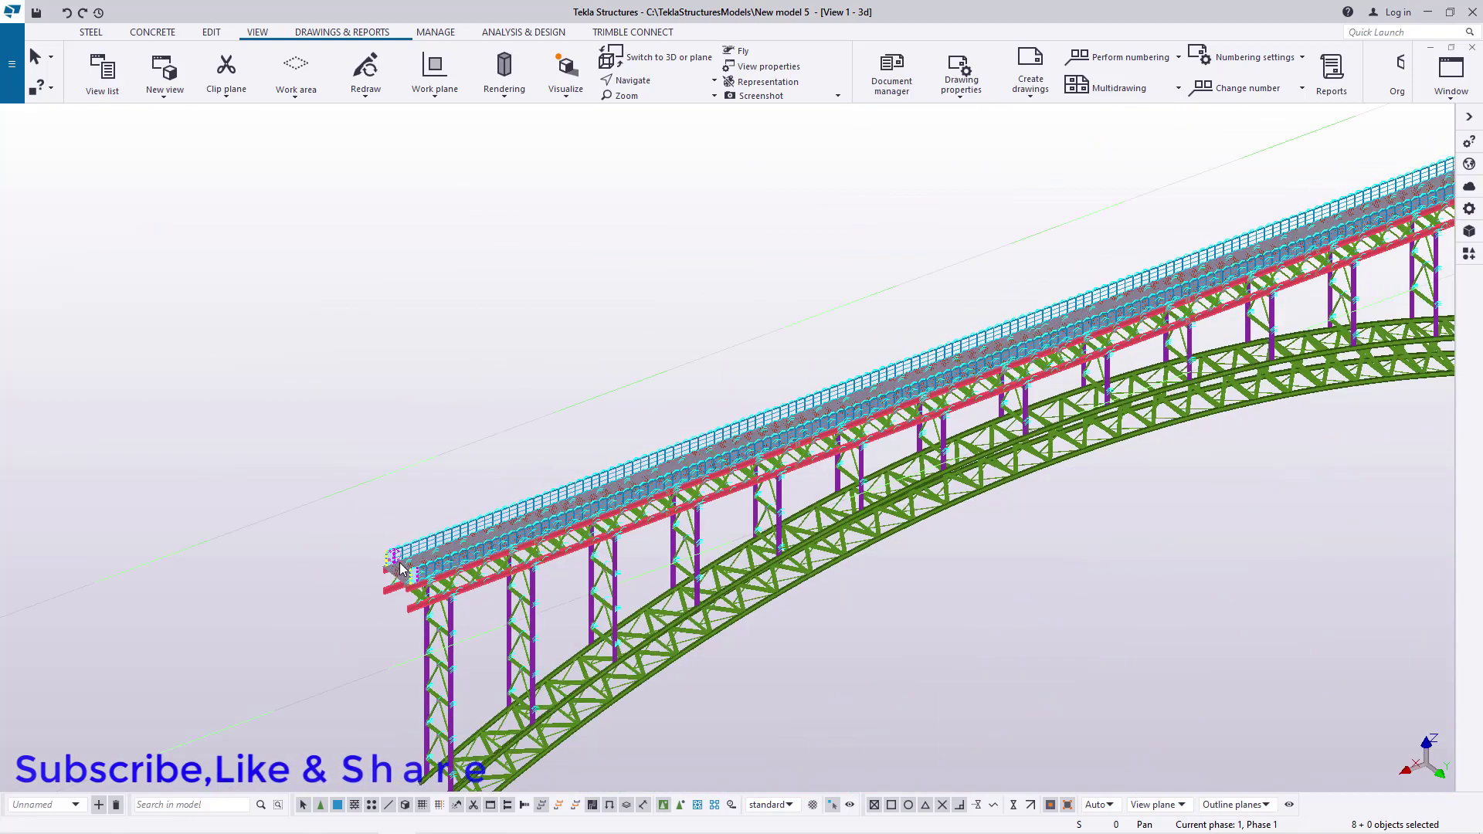
pyautogui.scroll(6, 1079, 265)
pyautogui.scroll(8, 1113, 274)
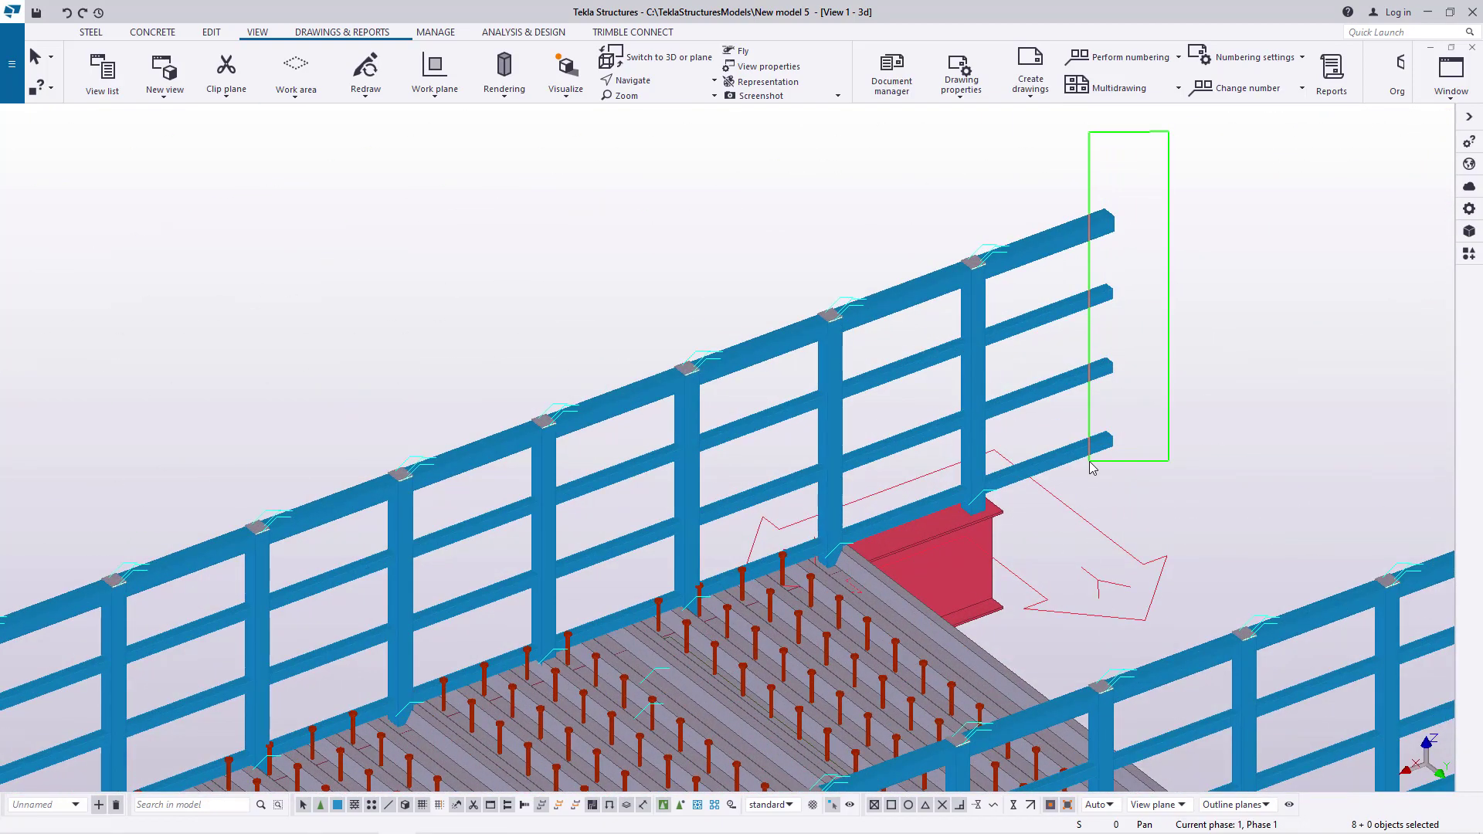
pyautogui.scroll(-1, 1088, 460)
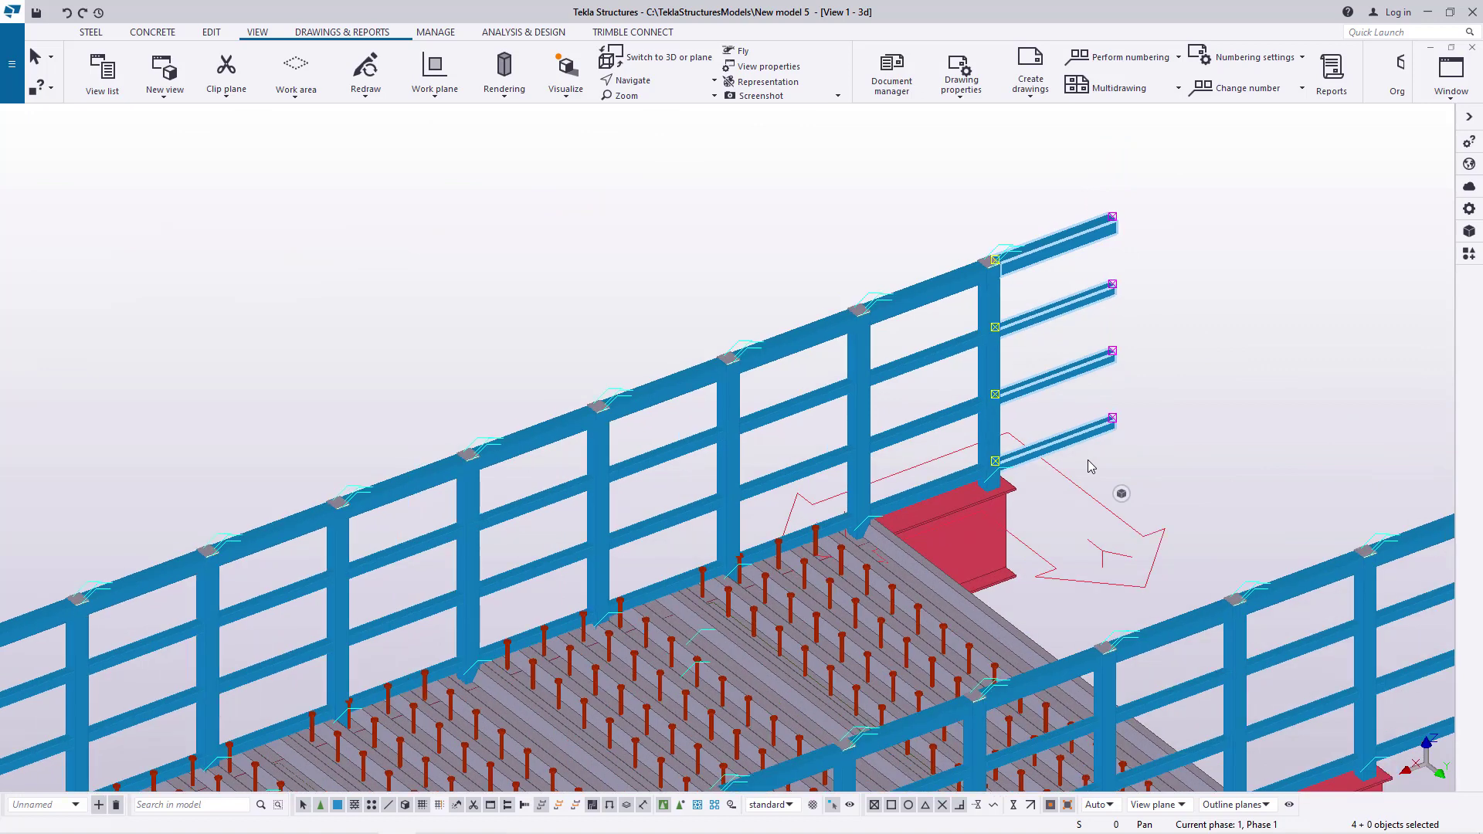
pyautogui.press('Delete')
pyautogui.scroll(-6, 1087, 461)
pyautogui.scroll(7, 1223, 553)
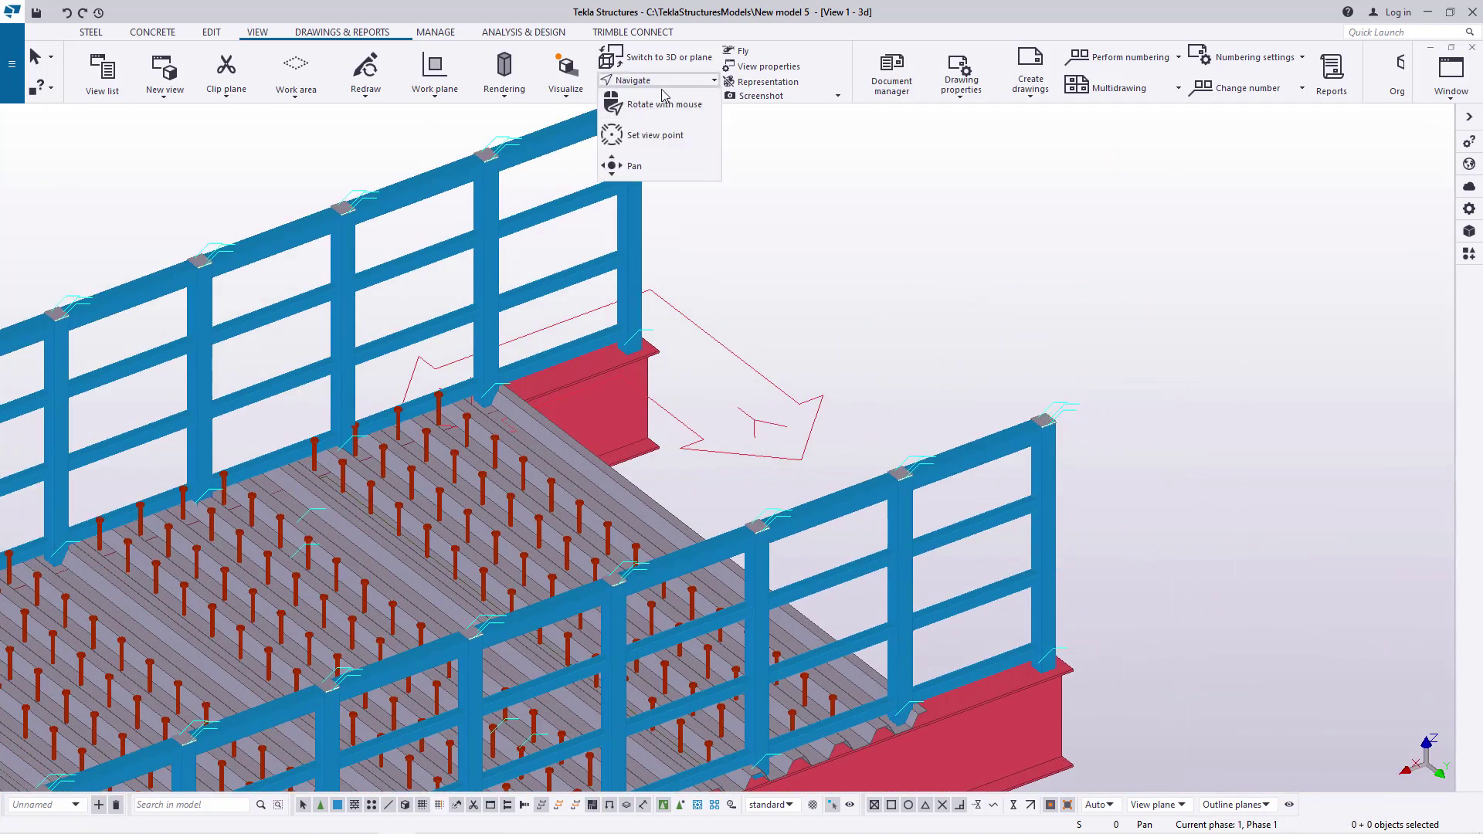
# Examine the side railings and their rail-to-post joints around the deck's end from several angles.
pyautogui.keyDown('ctrl'); pyautogui.moveTo(627, 247); pyautogui.dragTo(109, 267, button='middle'); pyautogui.keyUp('ctrl')
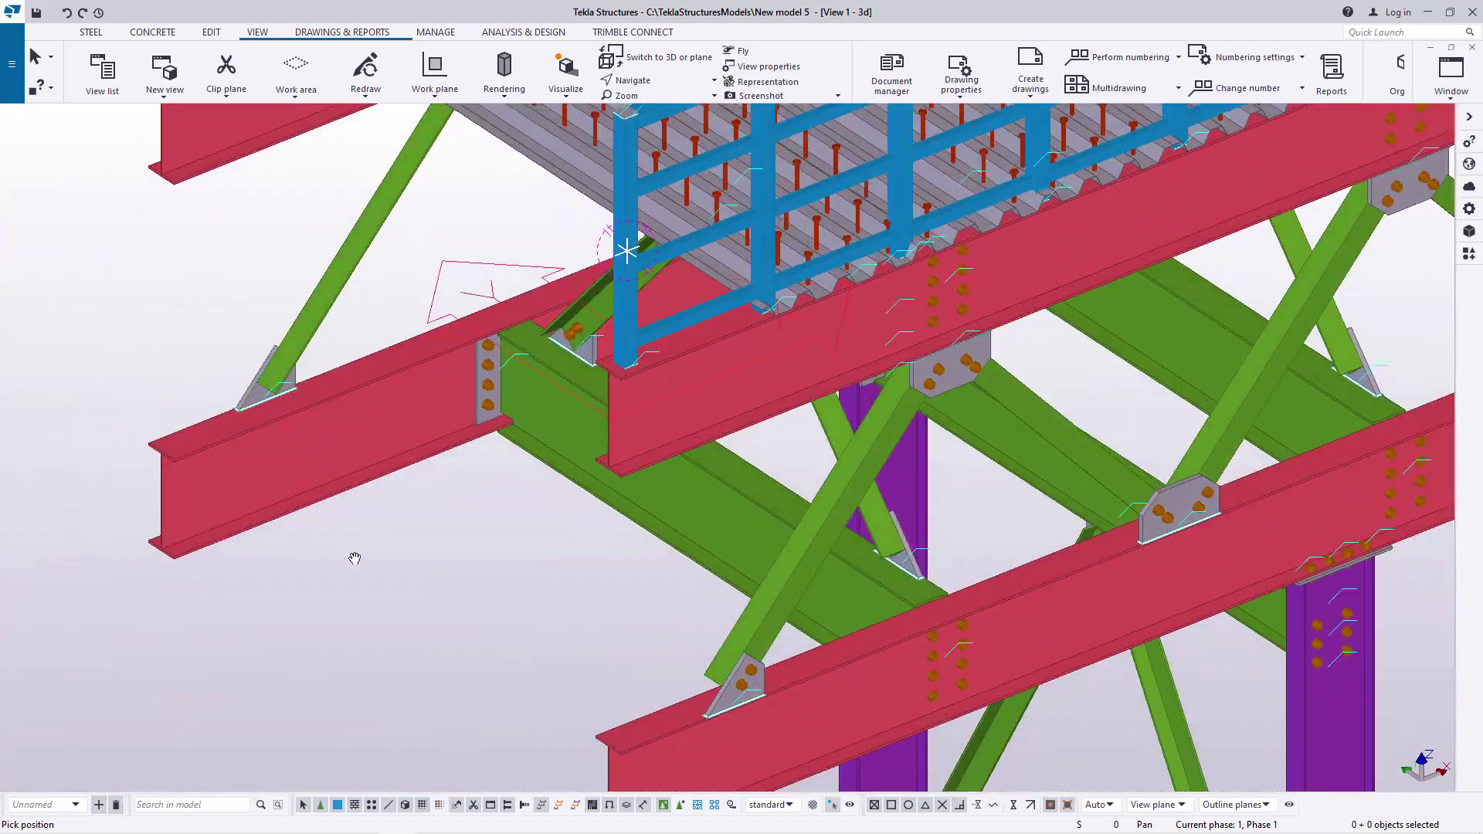
pyautogui.scroll(-5, 398, 552)
pyautogui.scroll(8, 497, 410)
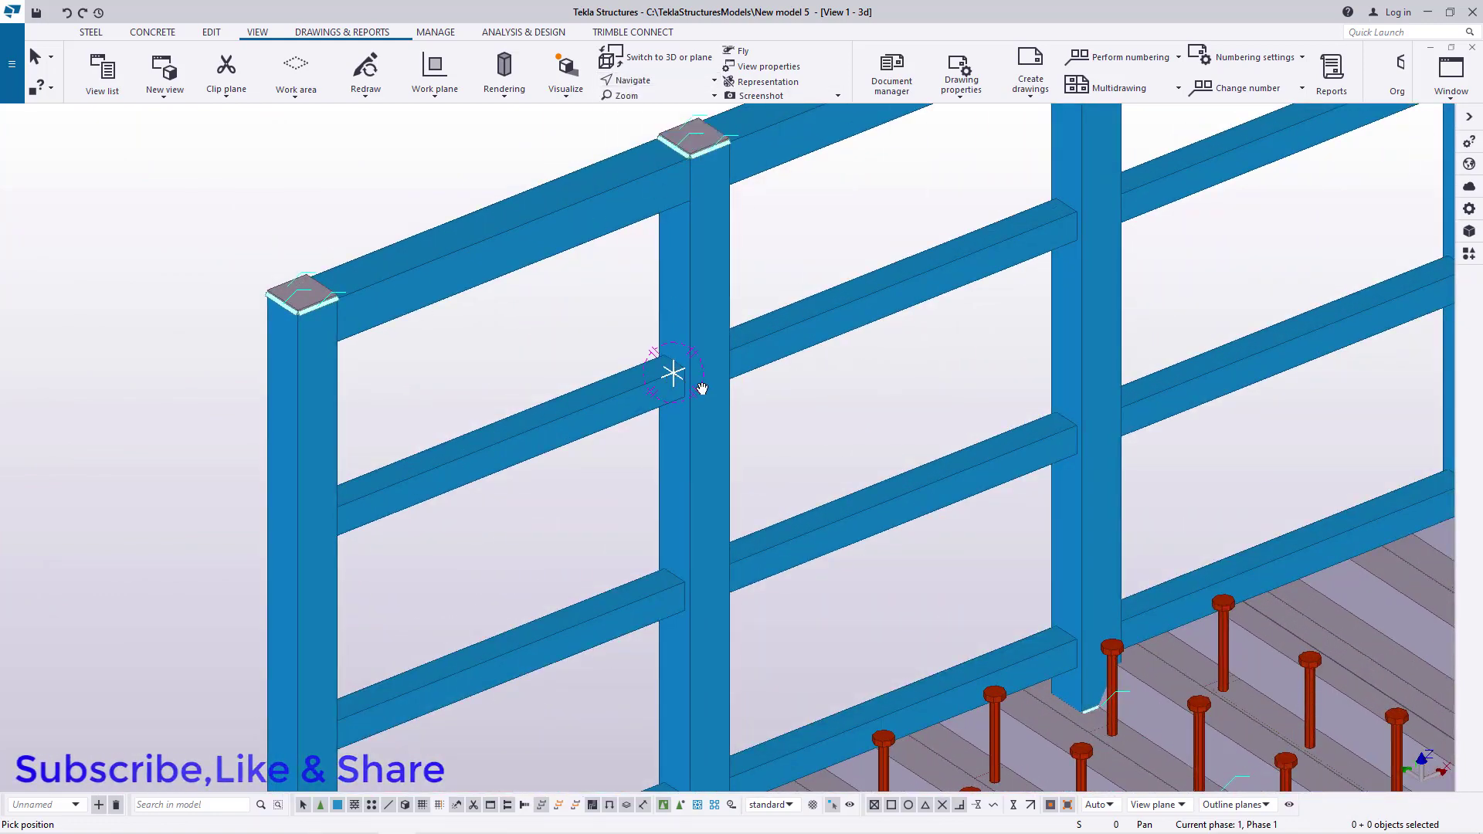
pyautogui.keyDown('ctrl'); pyautogui.moveTo(702, 388); pyautogui.dragTo(363, 356, button='middle'); pyautogui.keyUp('ctrl')
pyautogui.scroll(-5, 605, 407)
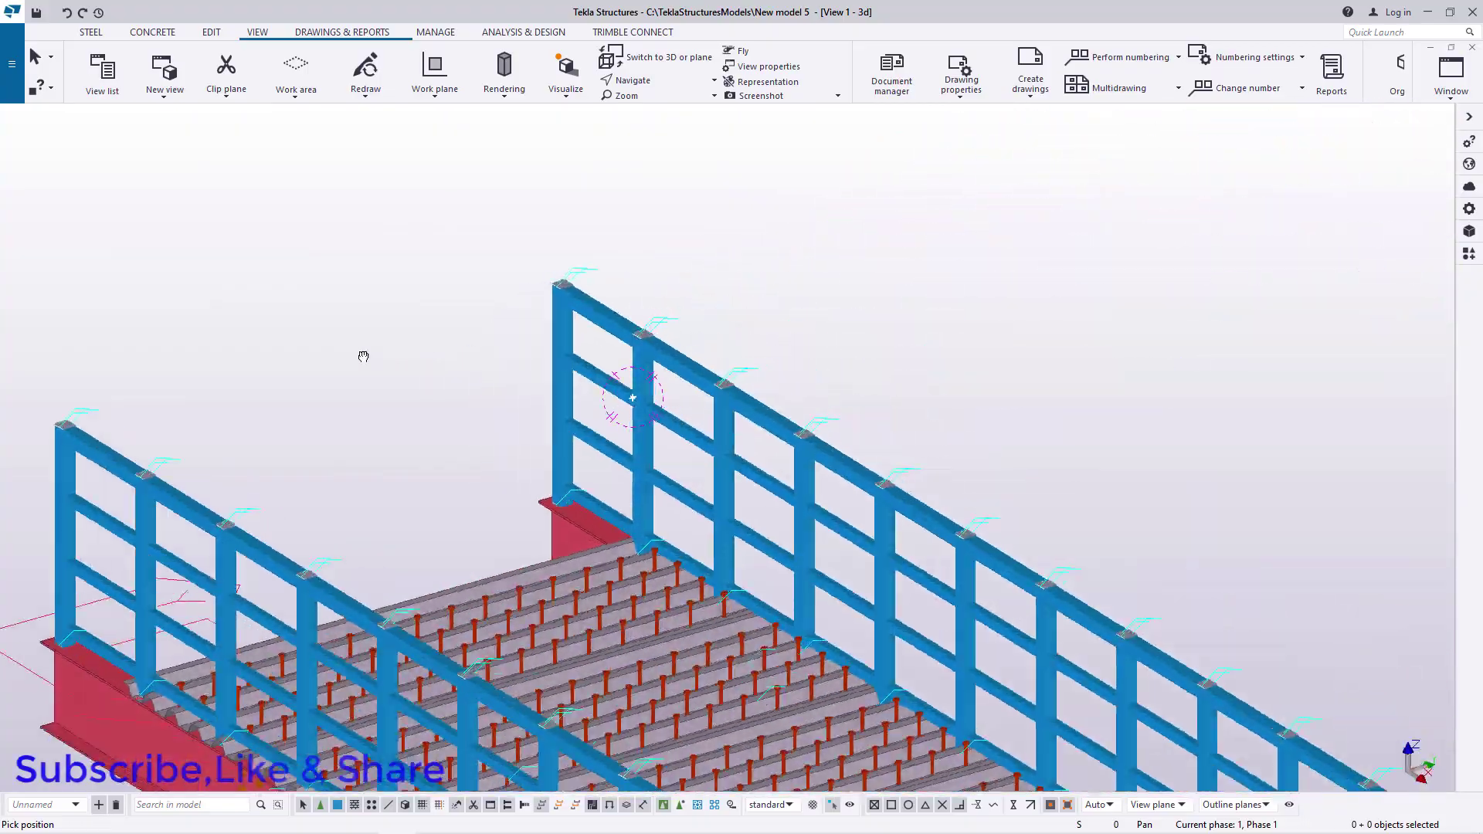
pyautogui.scroll(-5, 543, 343)
pyautogui.keyDown('ctrl'); pyautogui.moveTo(574, 392); pyautogui.dragTo(539, 384, button='middle'); pyautogui.keyUp('ctrl')
pyautogui.scroll(6, 540, 382)
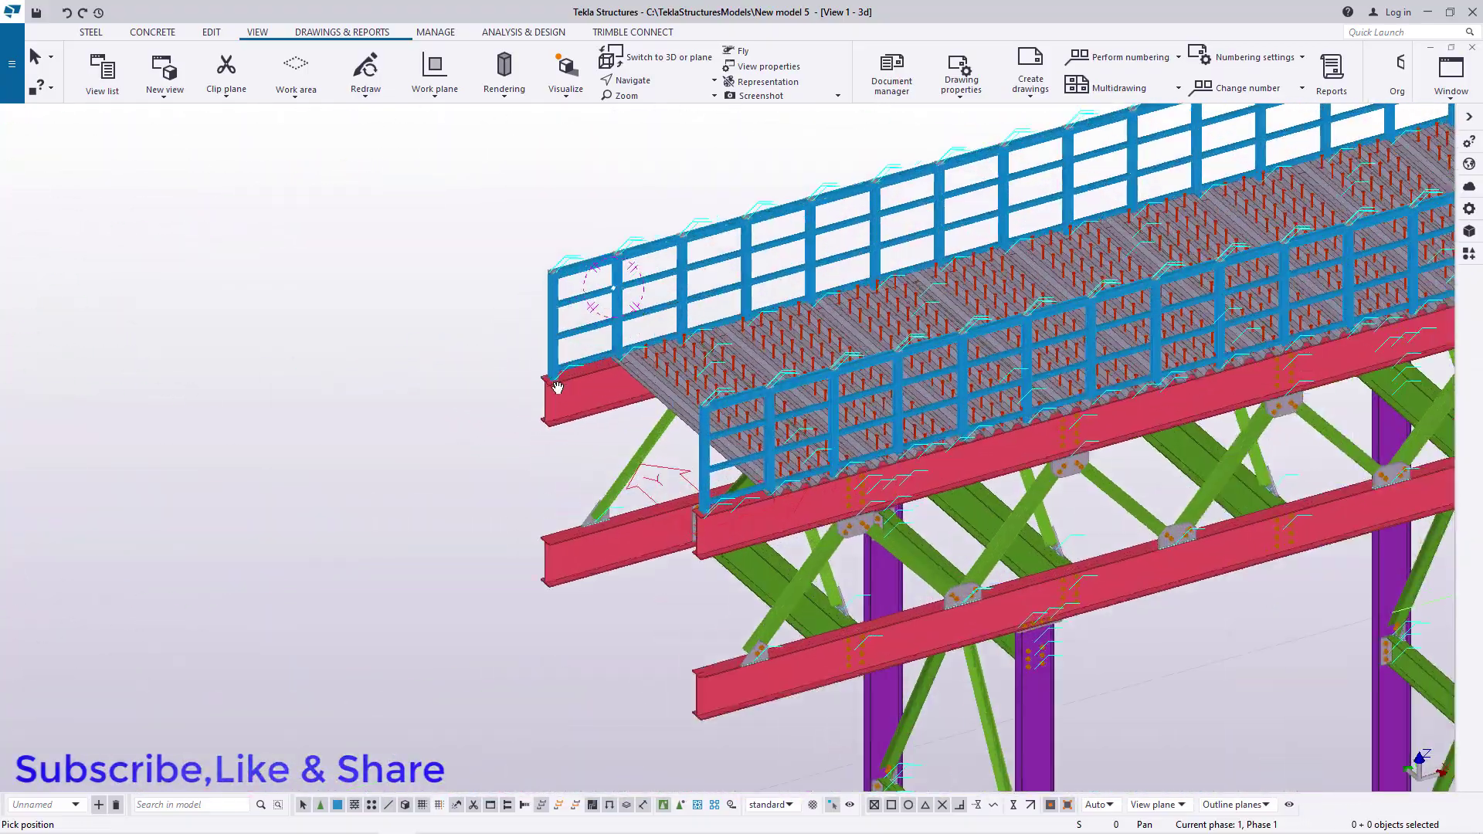